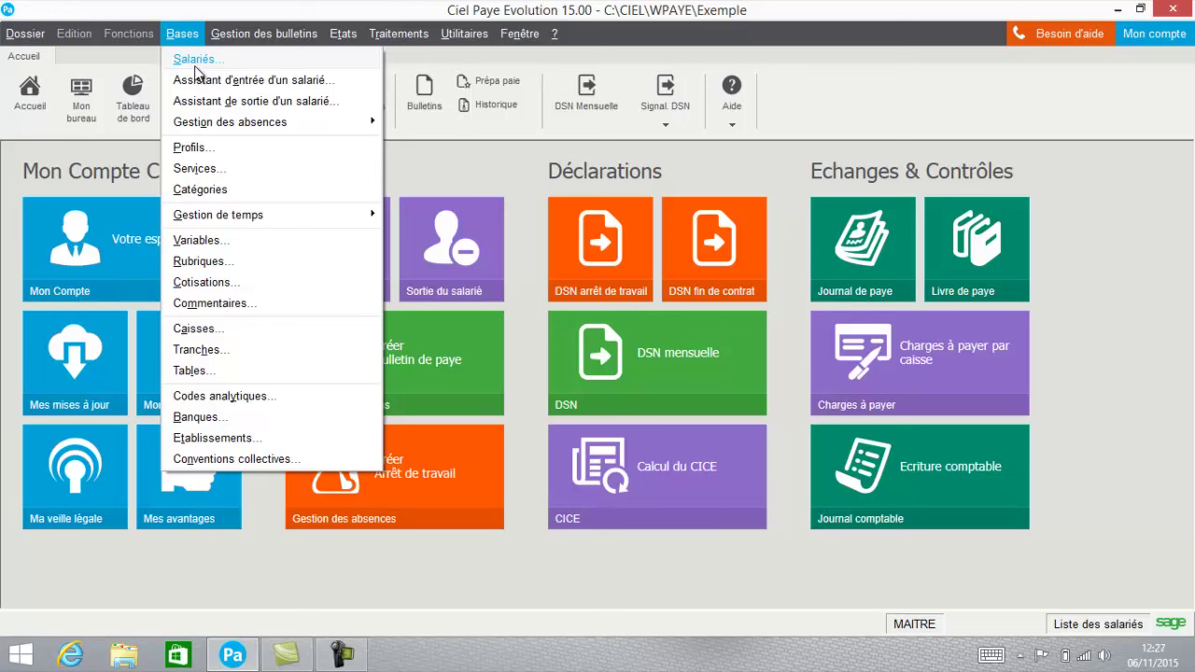
Open the Employé(e) category and confirm it with Divers and Heures unchanged.
click(198, 190)
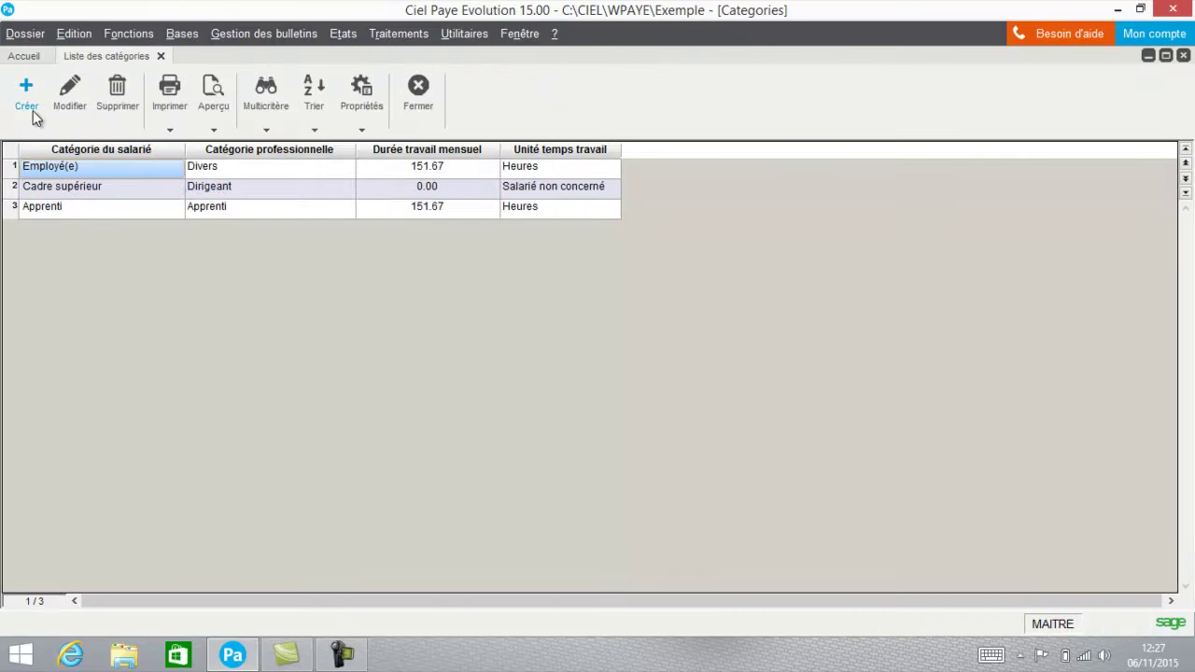
click(72, 97)
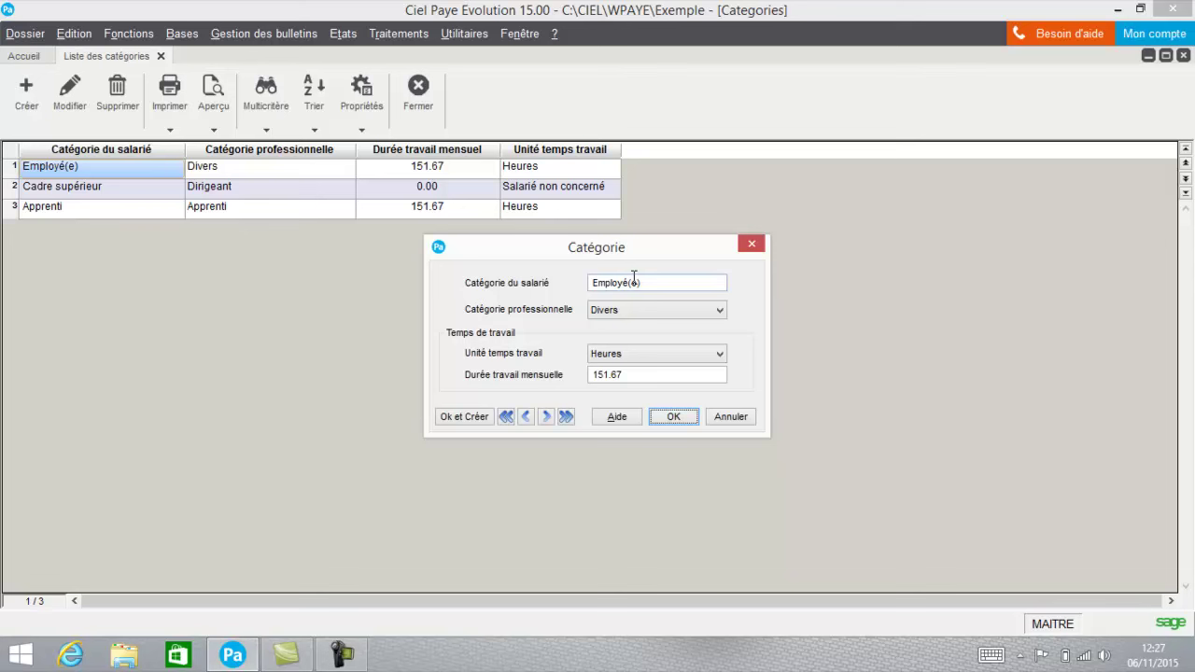
click(625, 310)
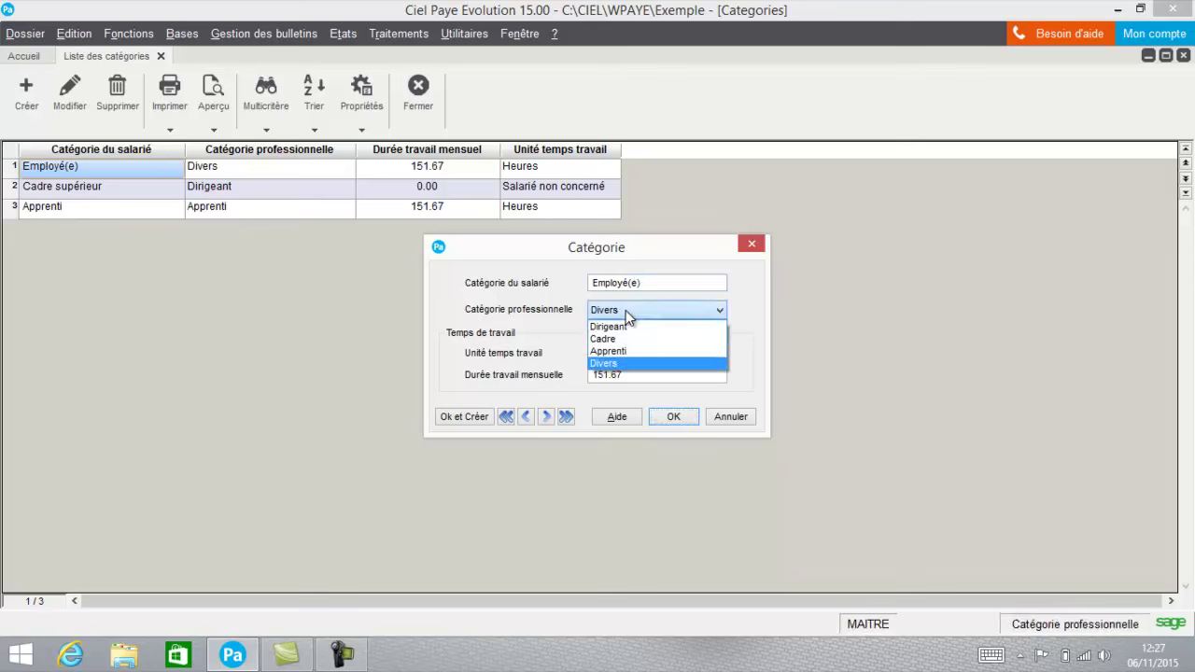
click(616, 364)
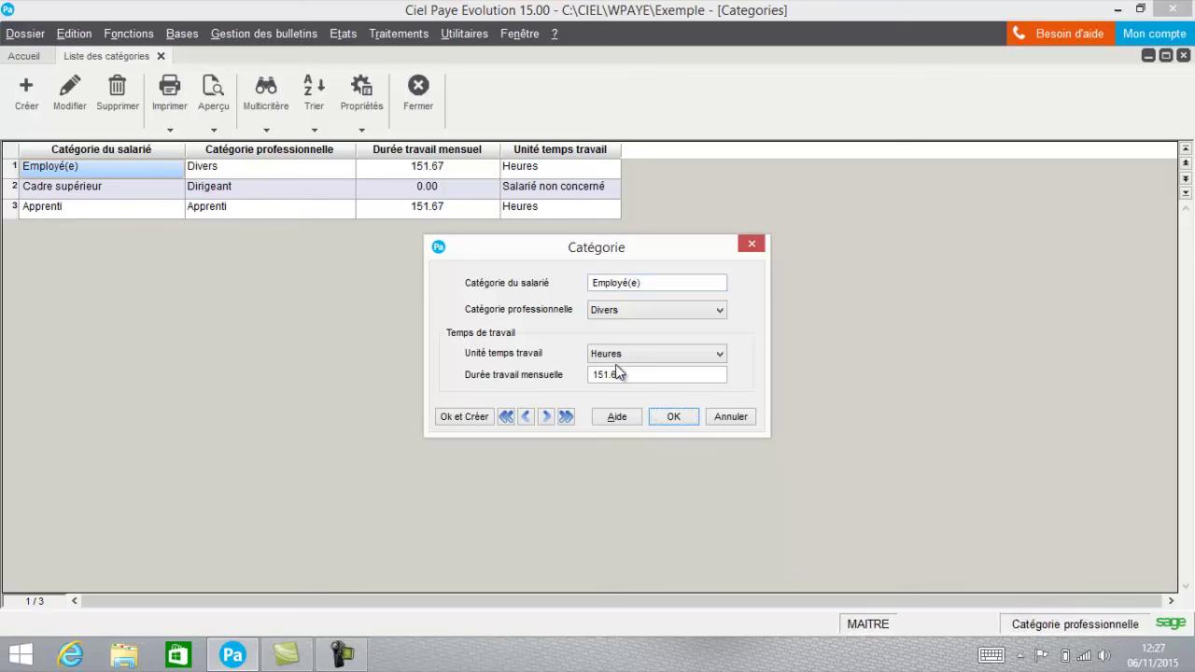
click(632, 360)
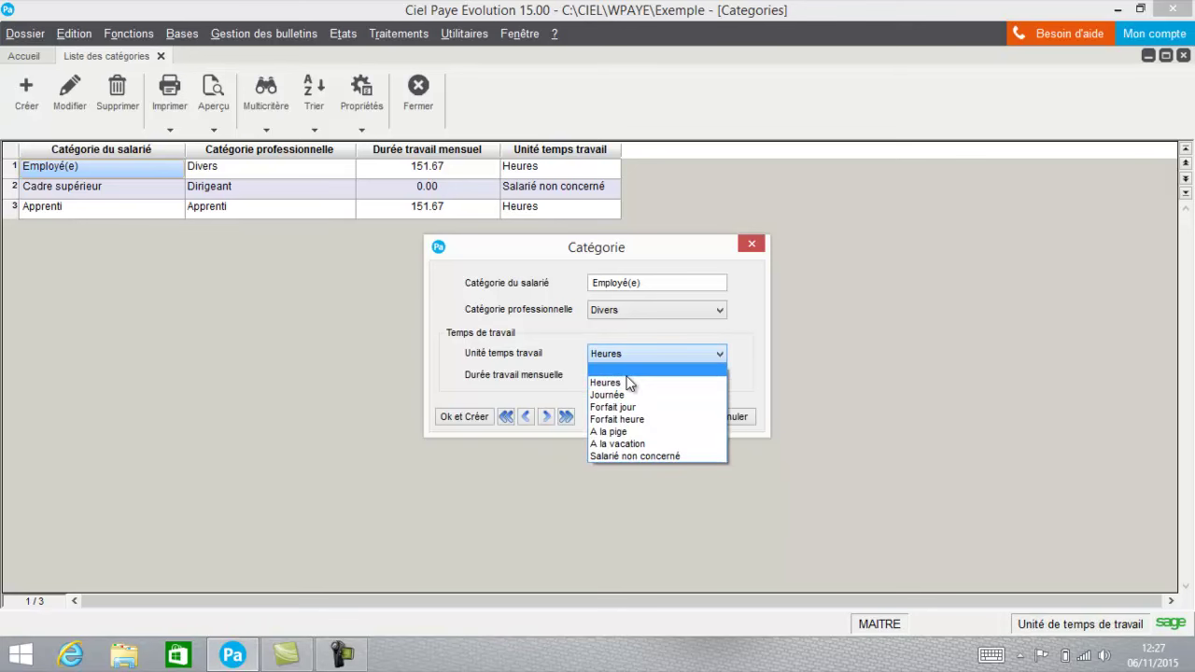
click(628, 383)
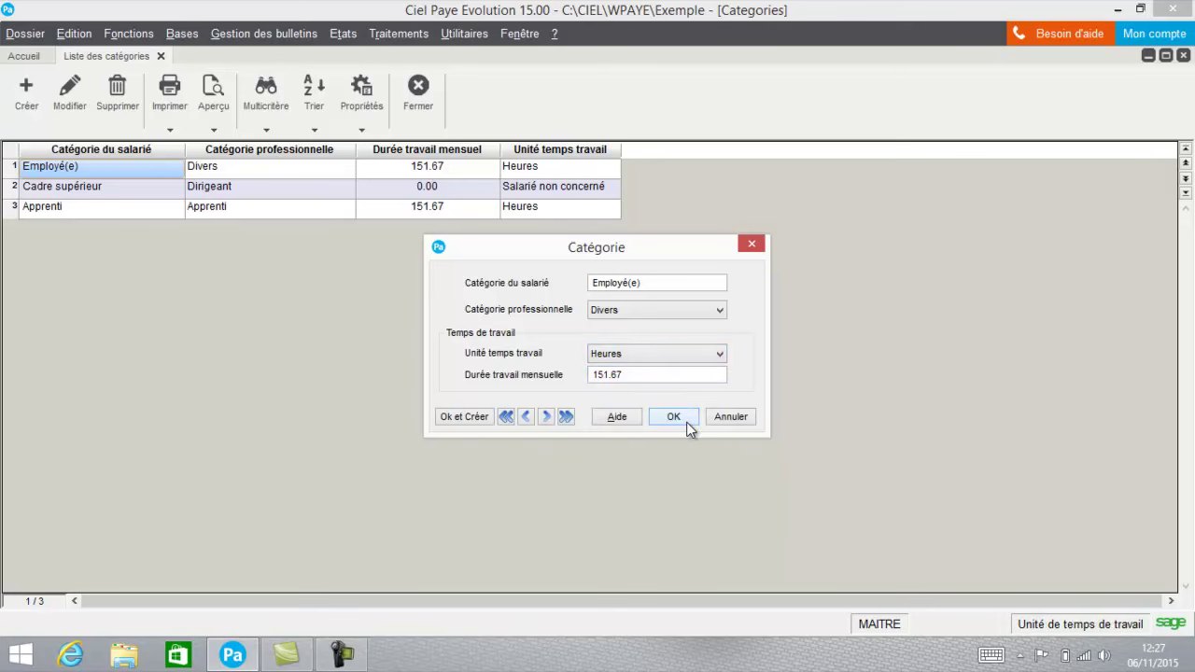
click(686, 421)
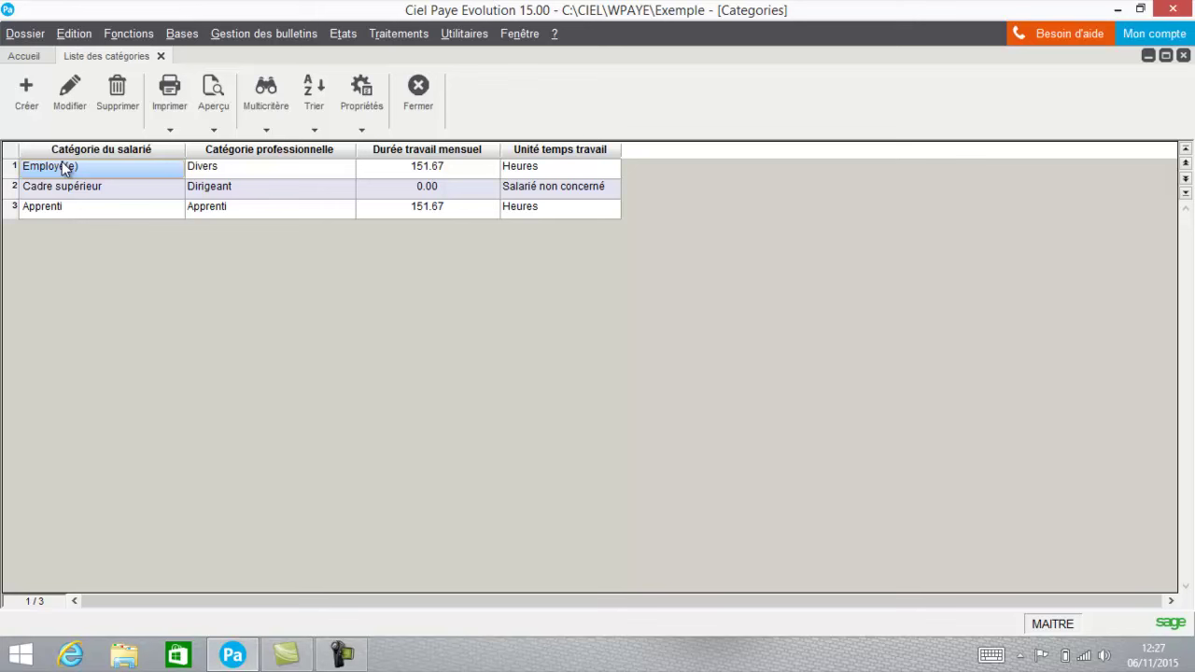
Recheck the Employé(e) category's Divers setting, then close the category list.
click(70, 89)
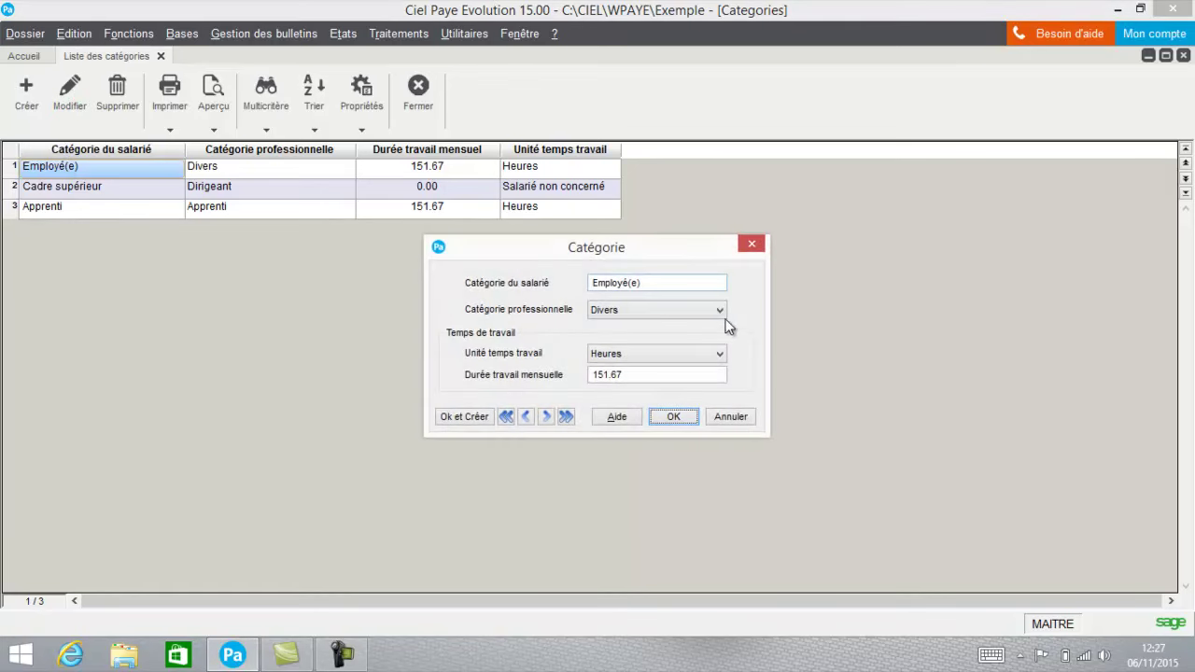
click(608, 315)
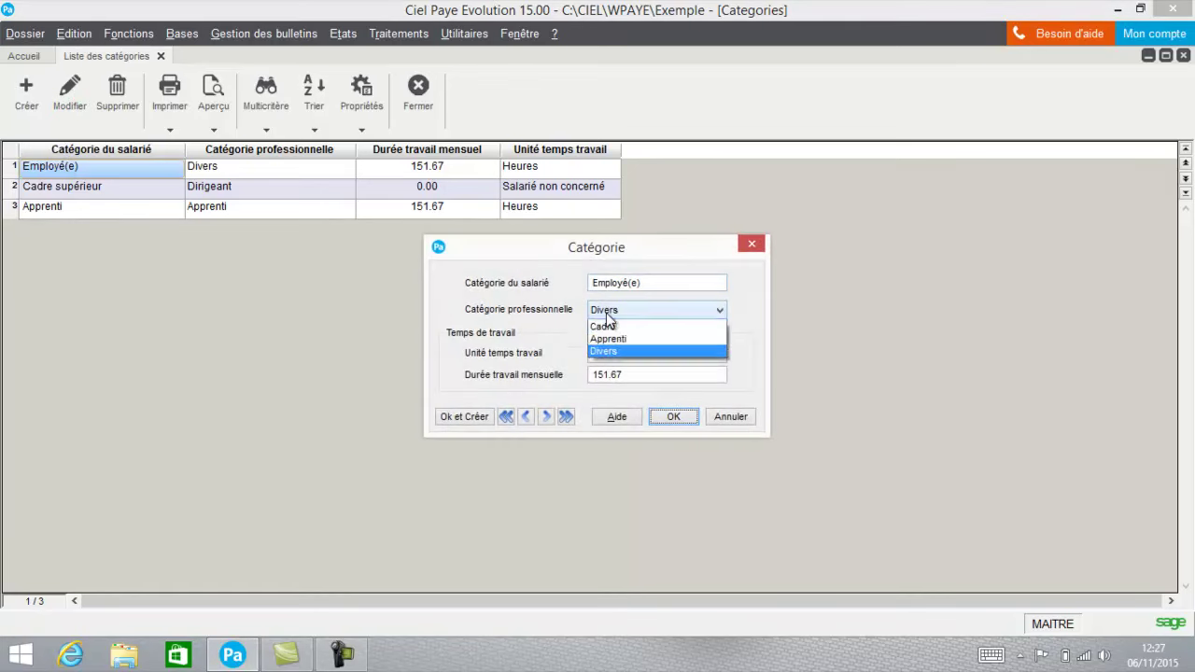
click(561, 327)
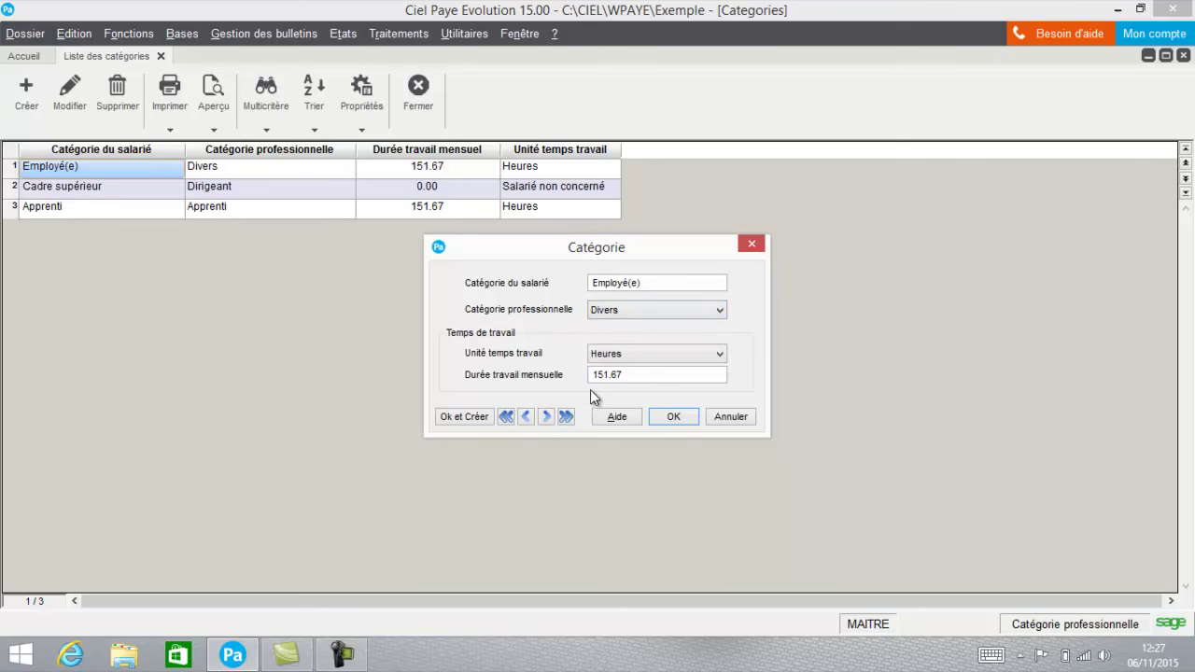
click(680, 420)
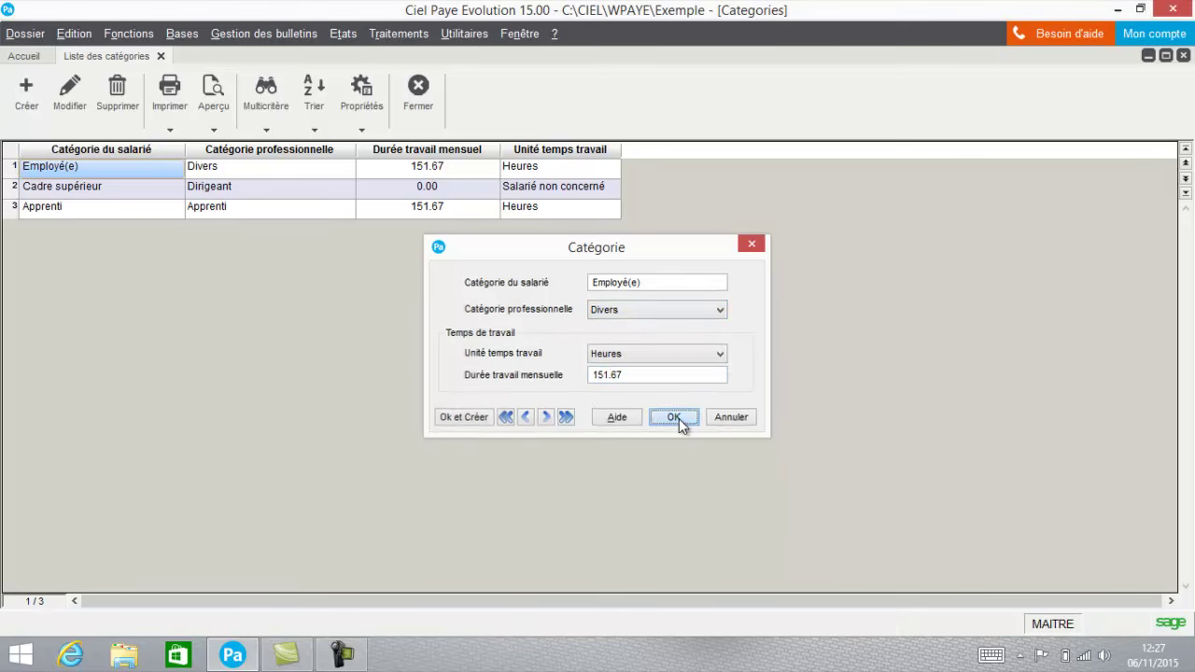
click(416, 87)
Inspect the Administratif service without saving changes and close the Services list.
click(183, 34)
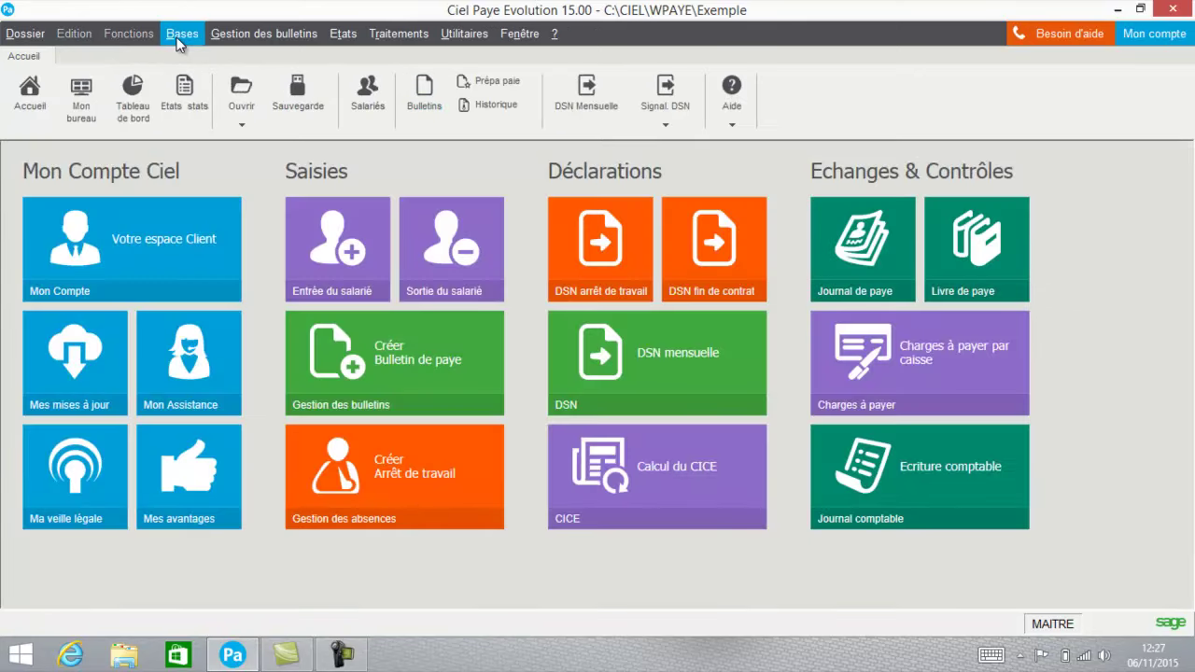
click(193, 169)
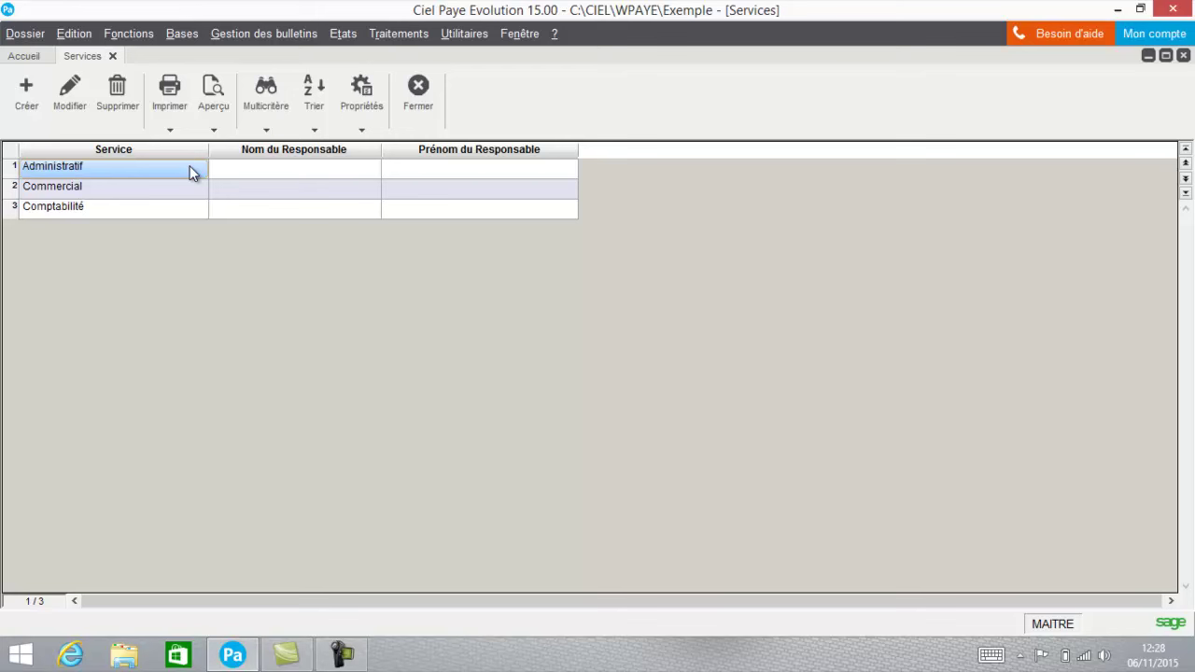
click(58, 103)
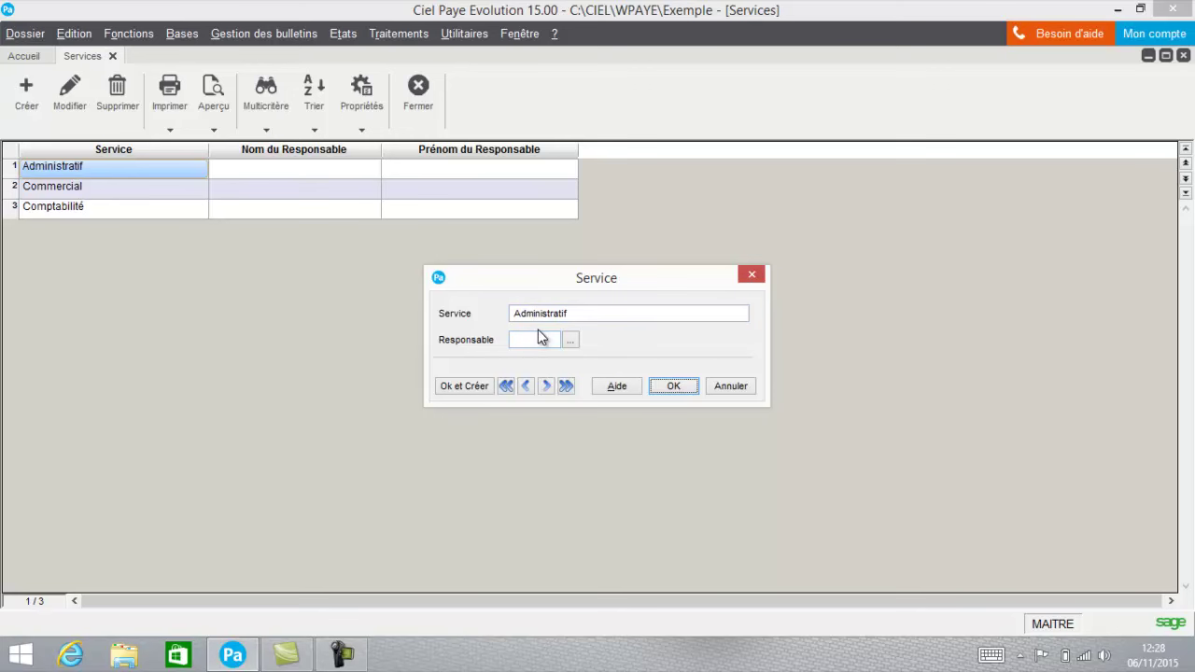
click(742, 387)
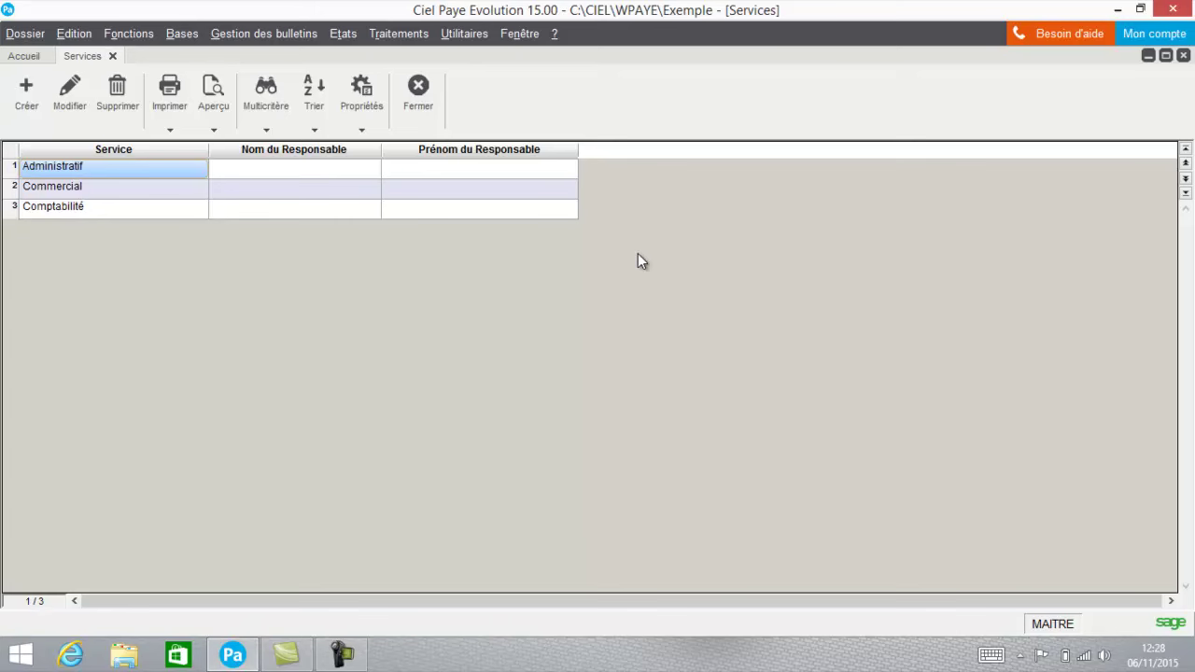
click(424, 105)
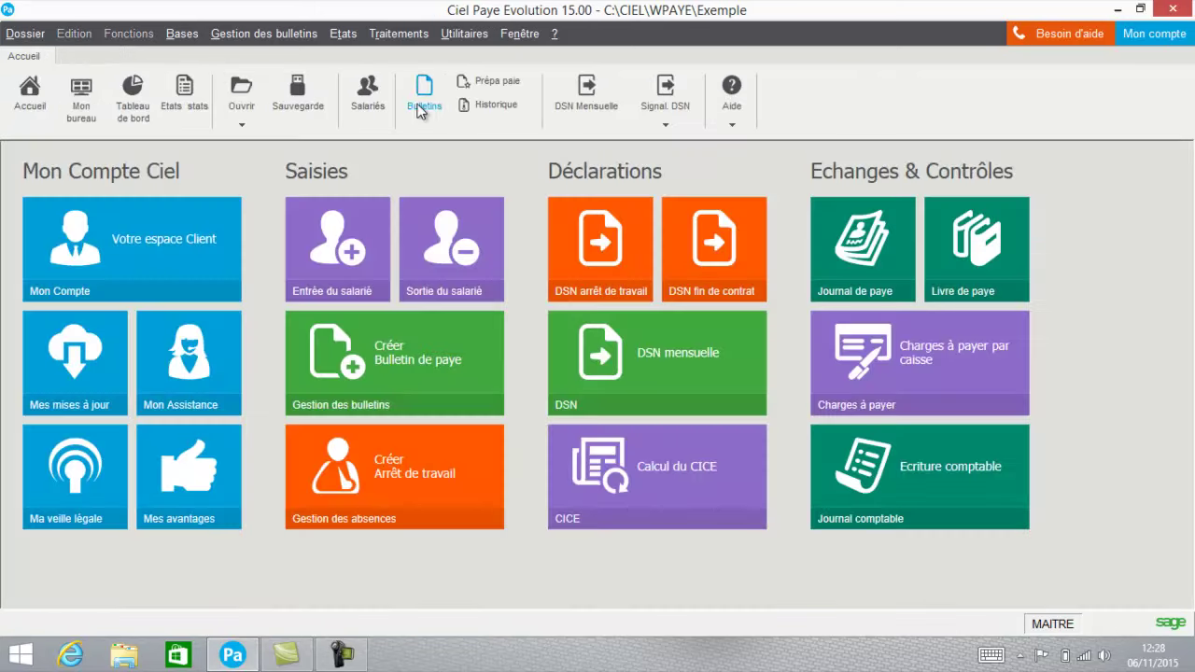
click(182, 35)
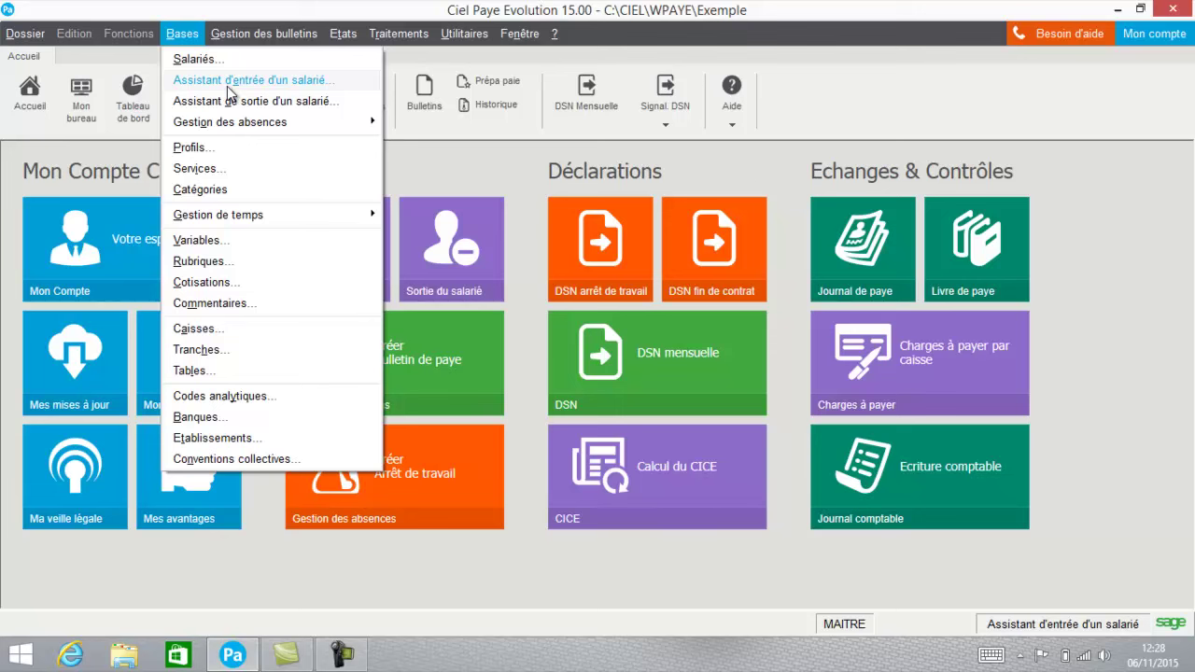
Launch the new-employee wizard for S005 with a paper (Sur papier) DPAE declaration.
click(227, 86)
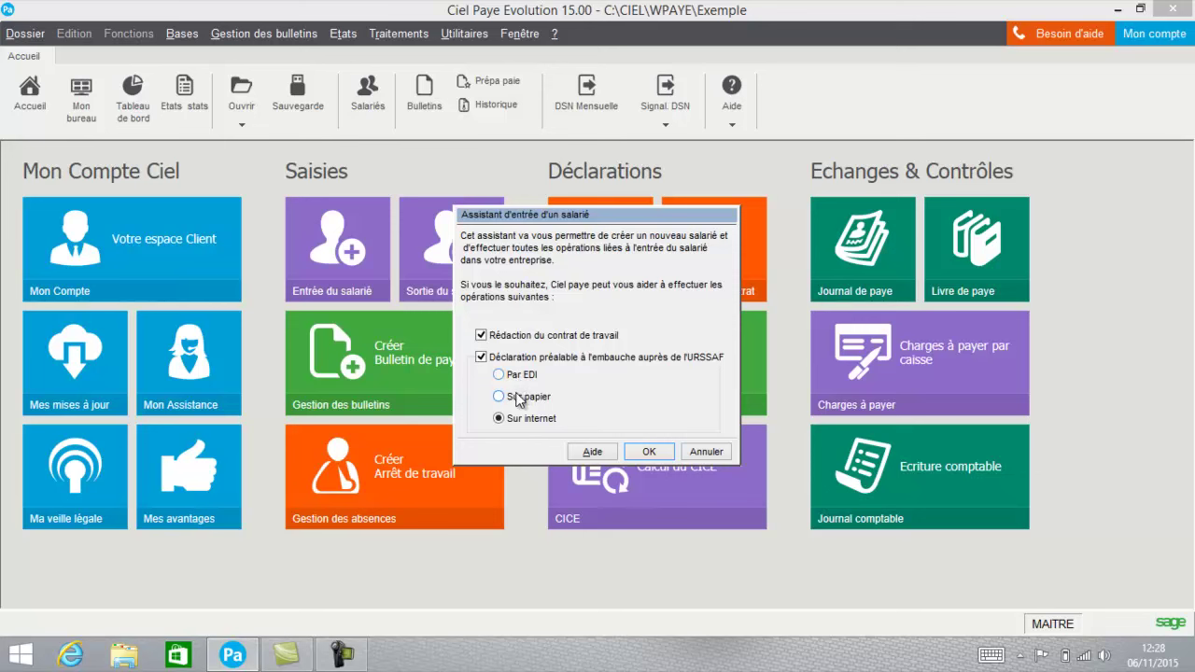
click(520, 399)
click(650, 451)
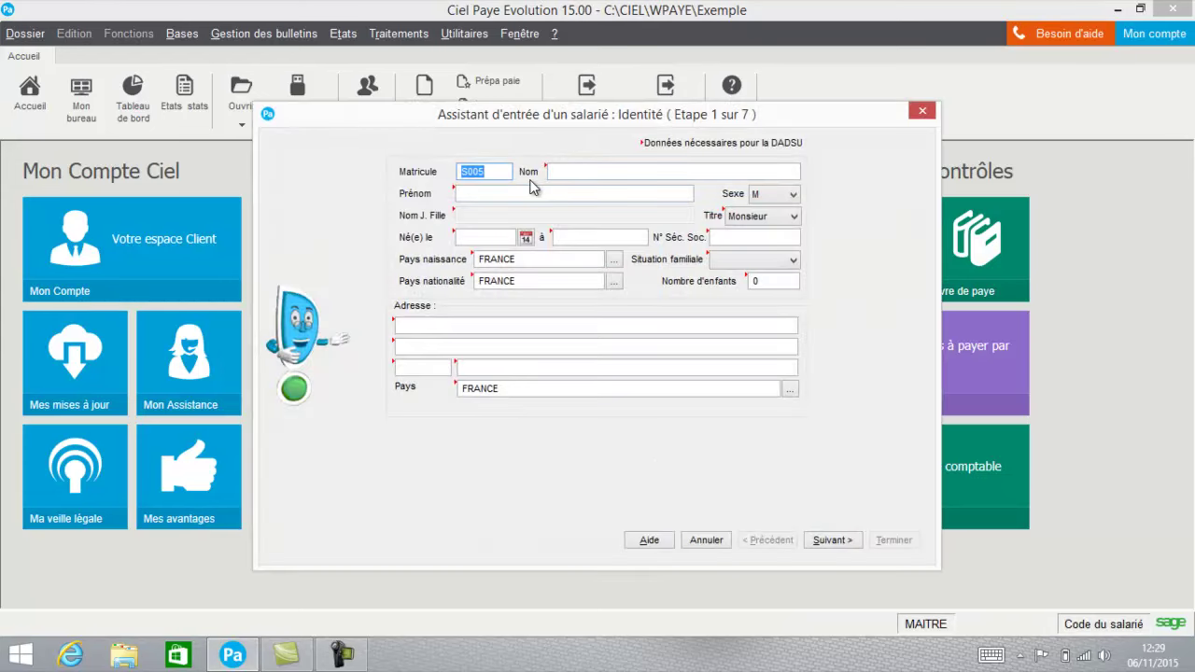
Enter the employee's last name and first name.
click(601, 169)
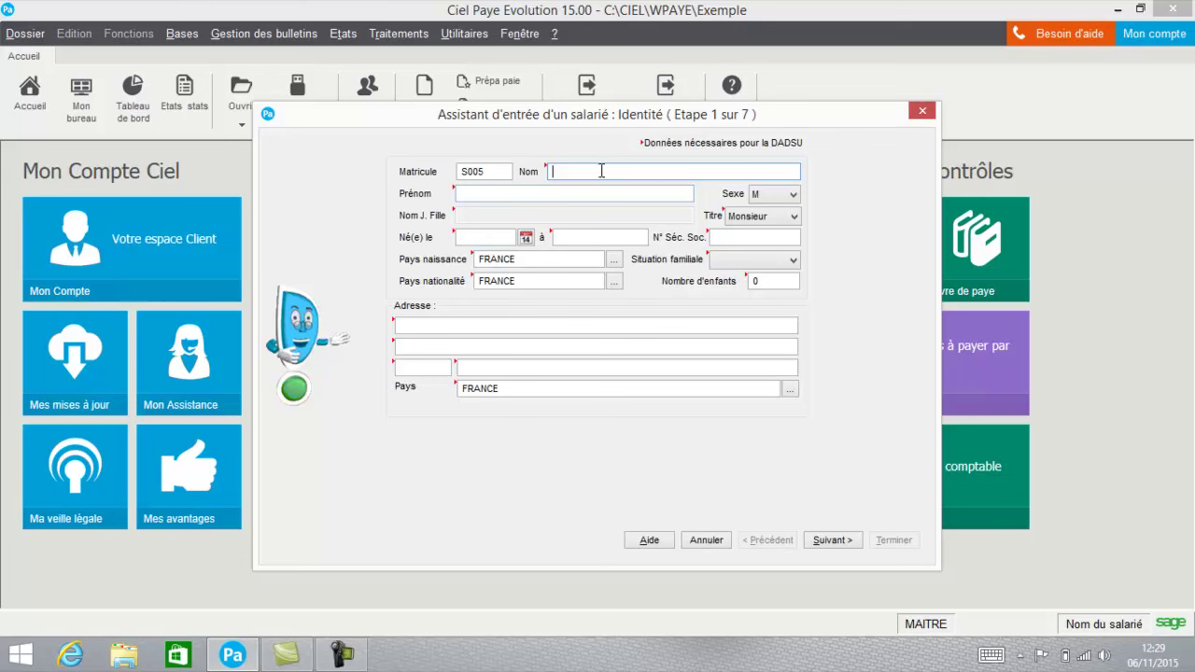
text(duce)
key(Tab)
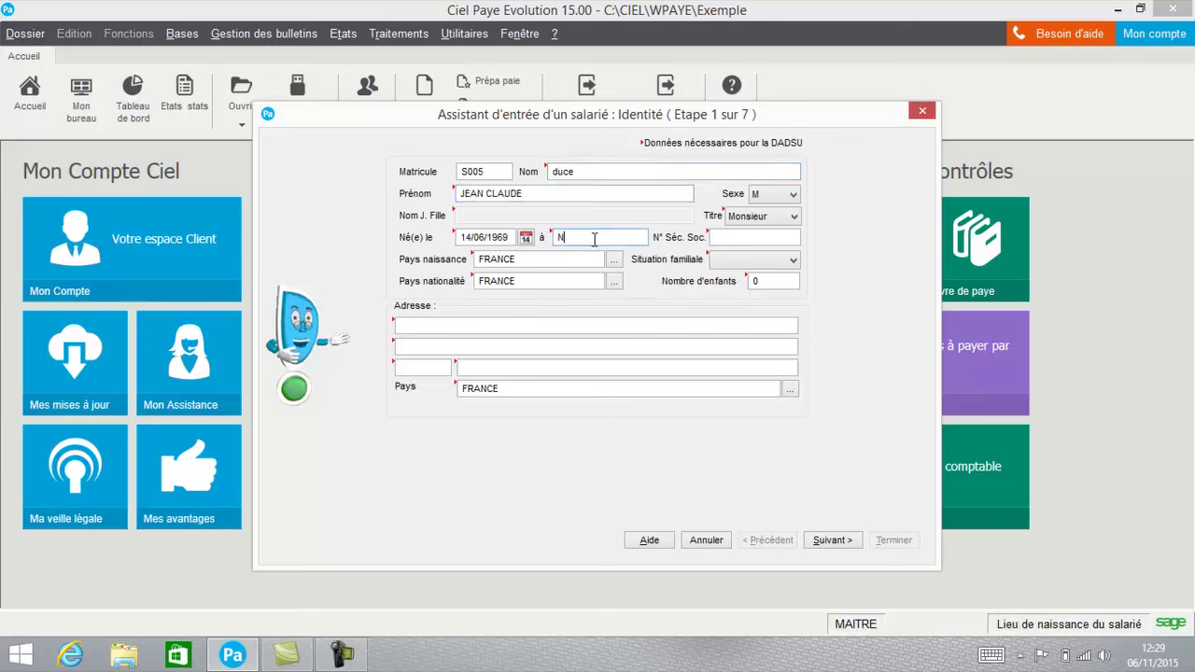
text(NANTES)
key(Tab)
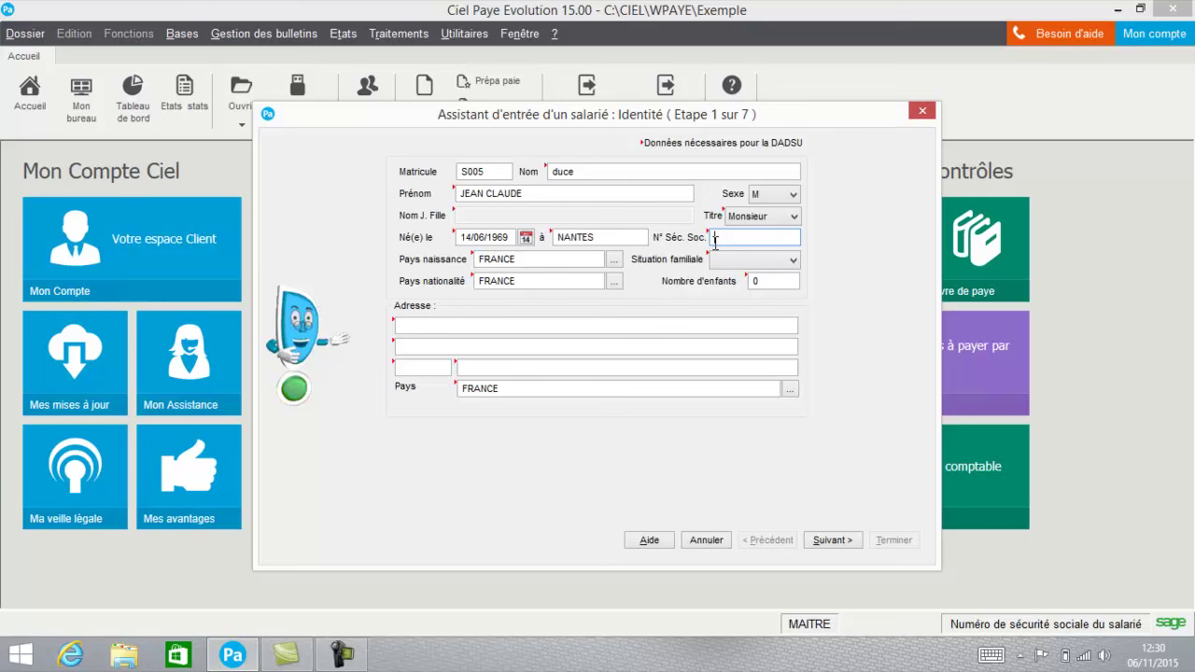
Set marital status to Célibataire and enter the employee's street, postal code and city.
click(721, 259)
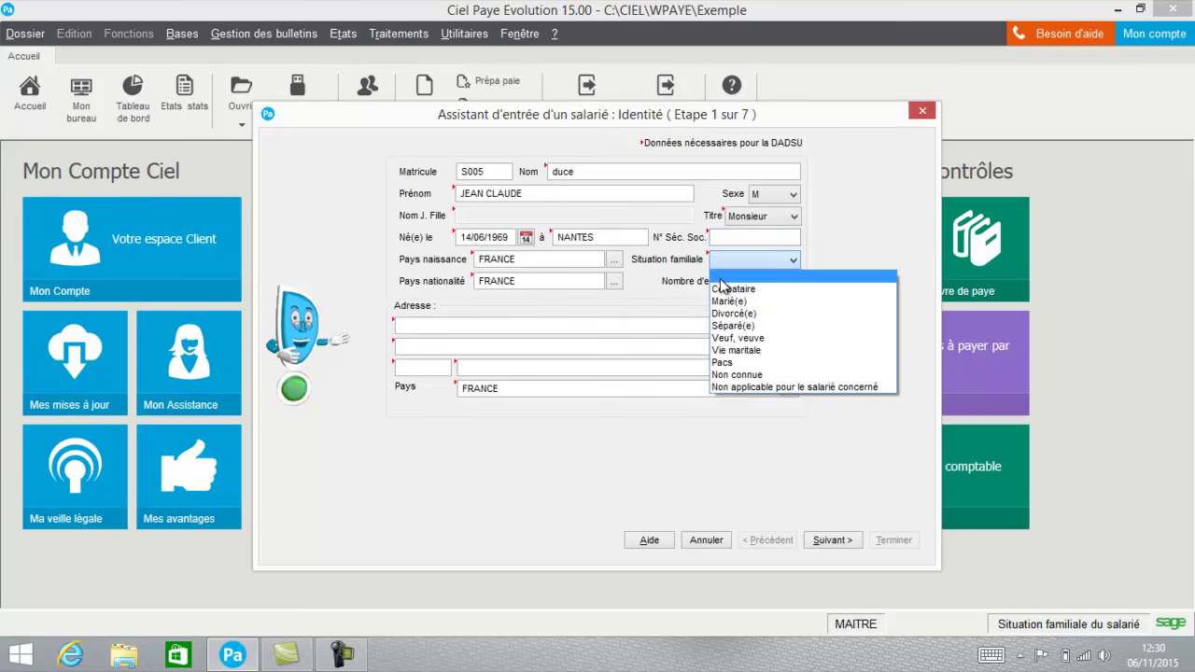
click(723, 289)
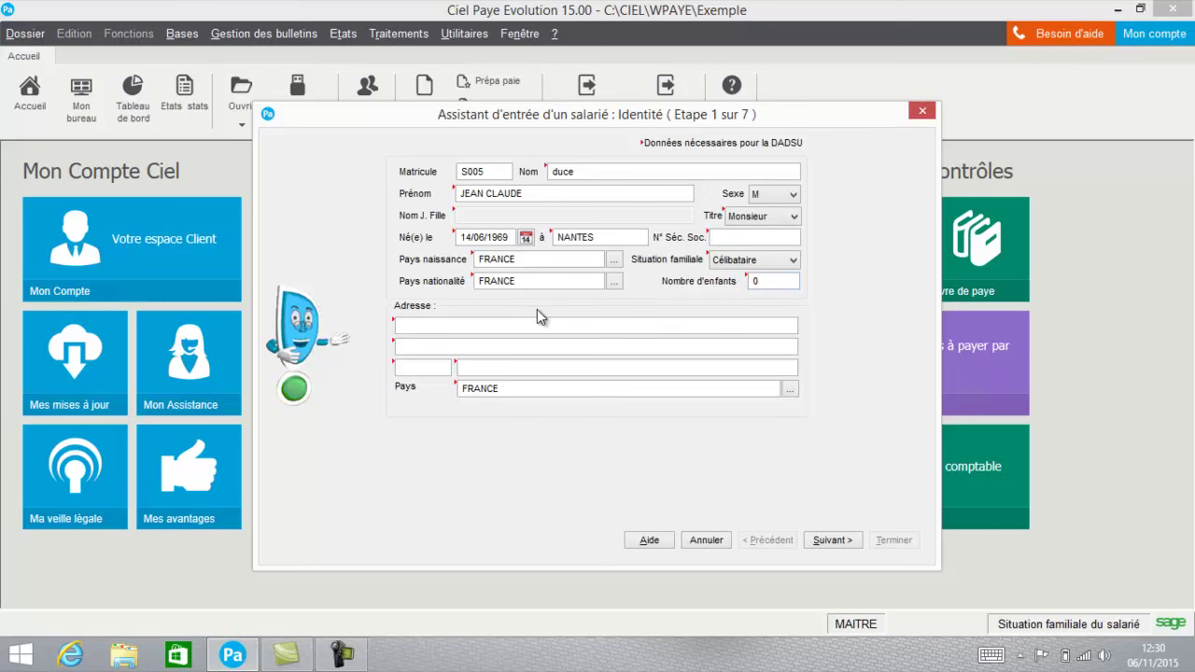
click(526, 324)
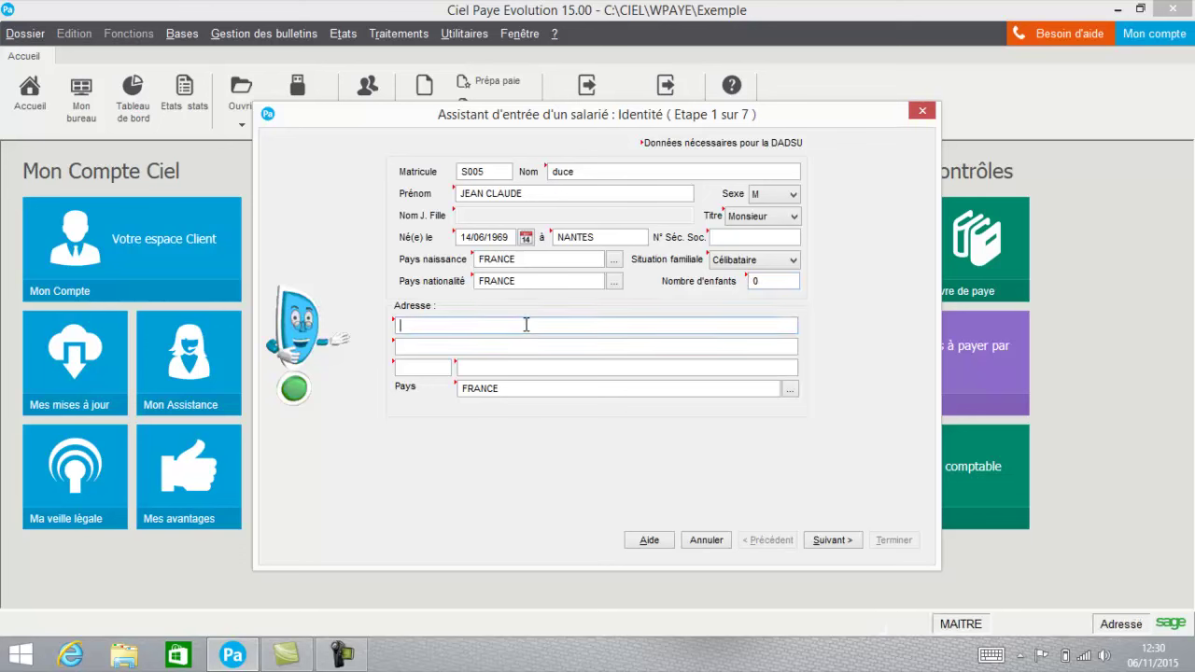
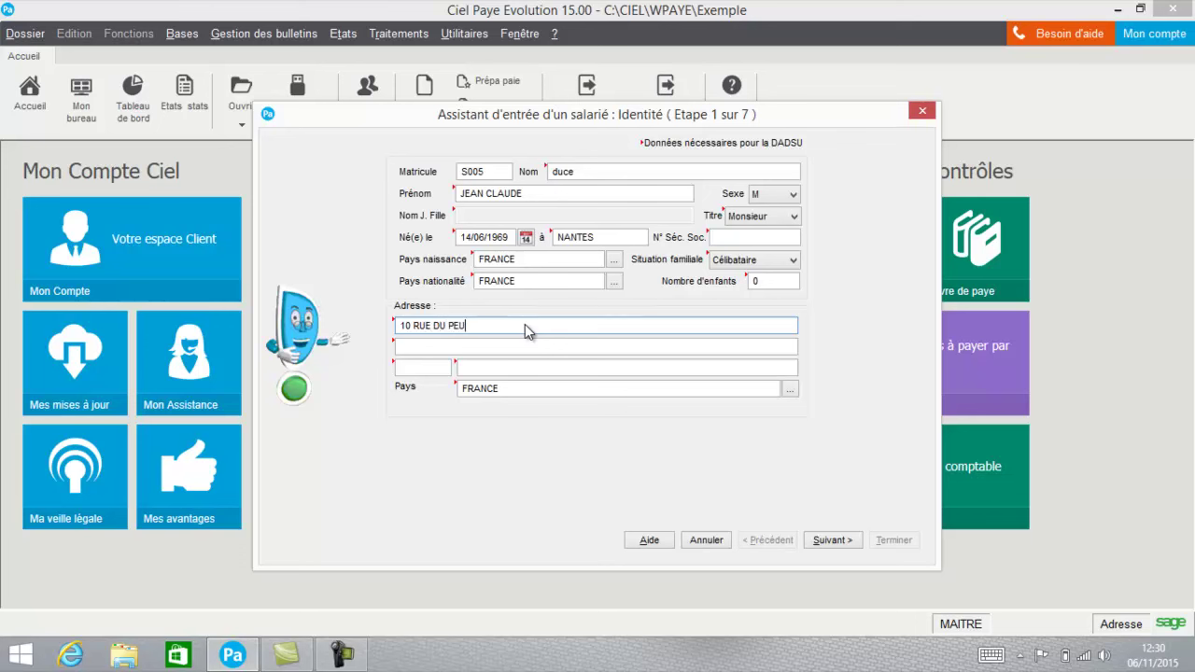
click(423, 365)
text(44000)
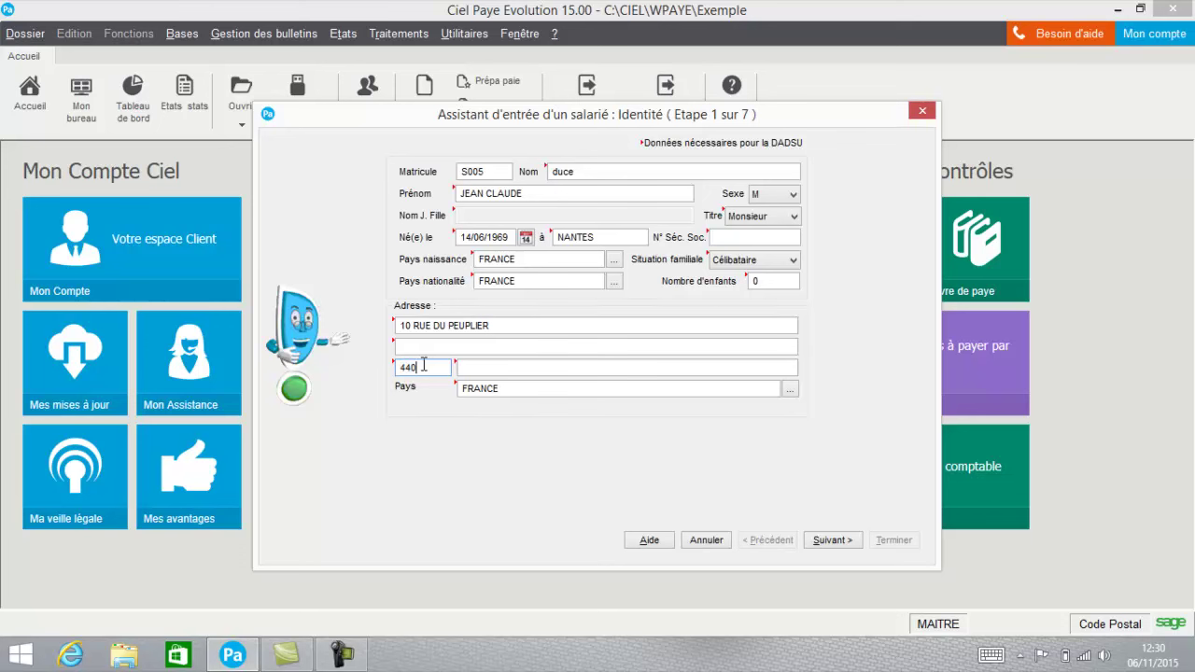
key(Tab)
text(NANTES)
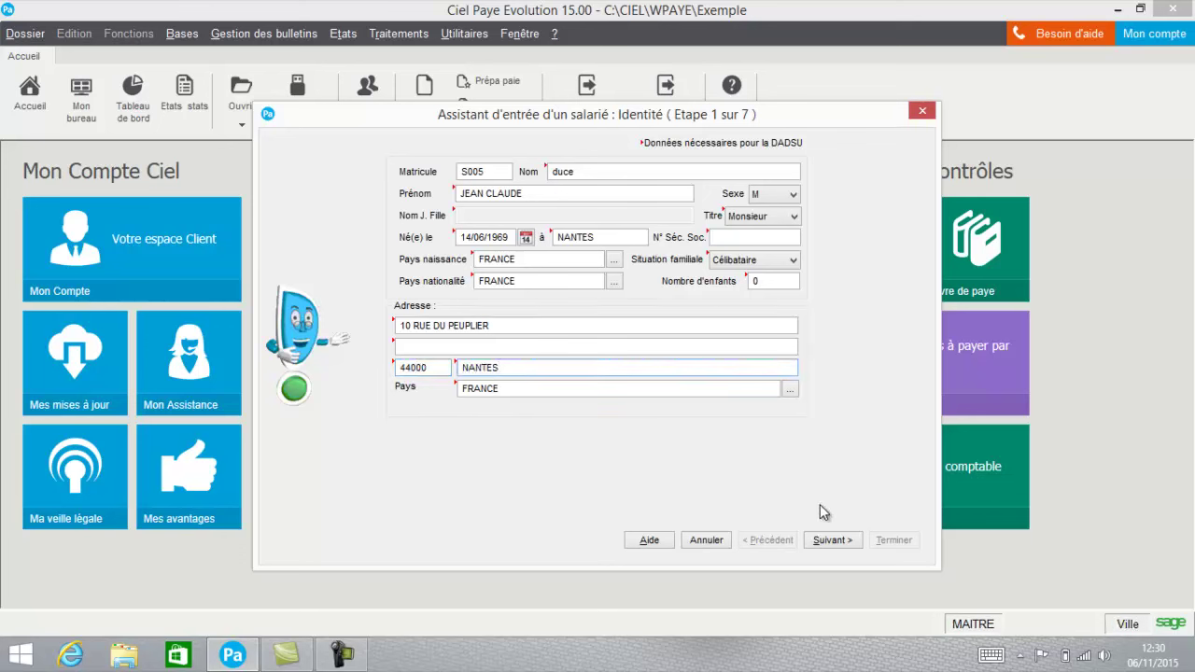
click(829, 540)
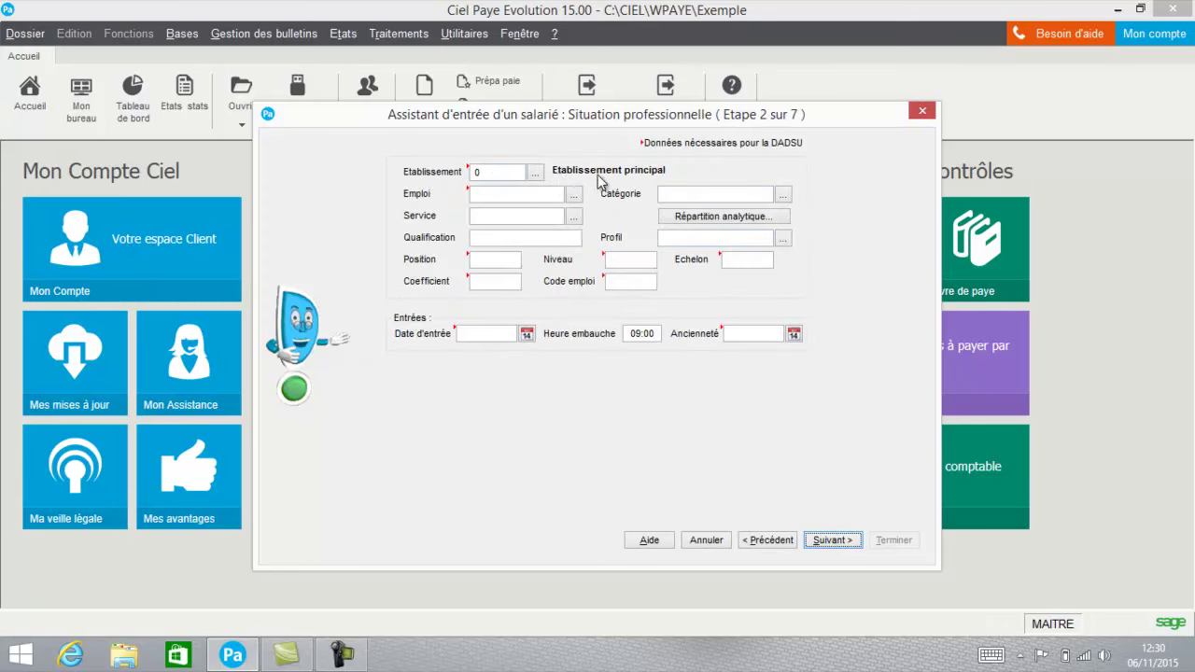
Assign job Comptable, category Employé(e) and service Comptabilité.
click(574, 195)
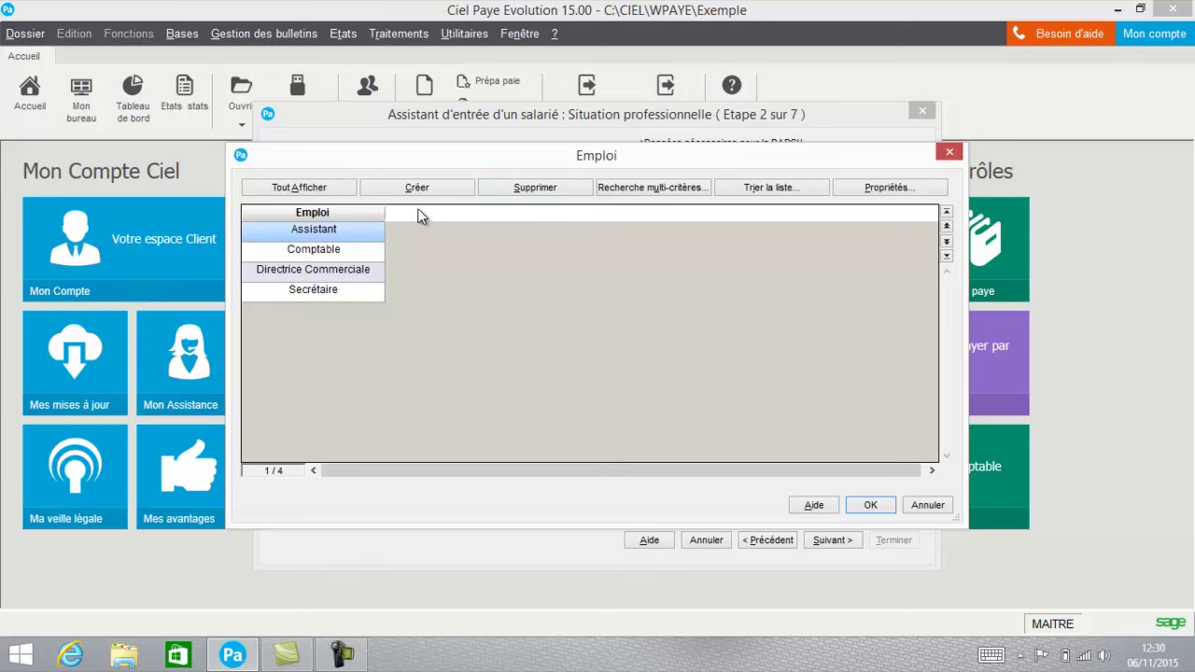
click(318, 254)
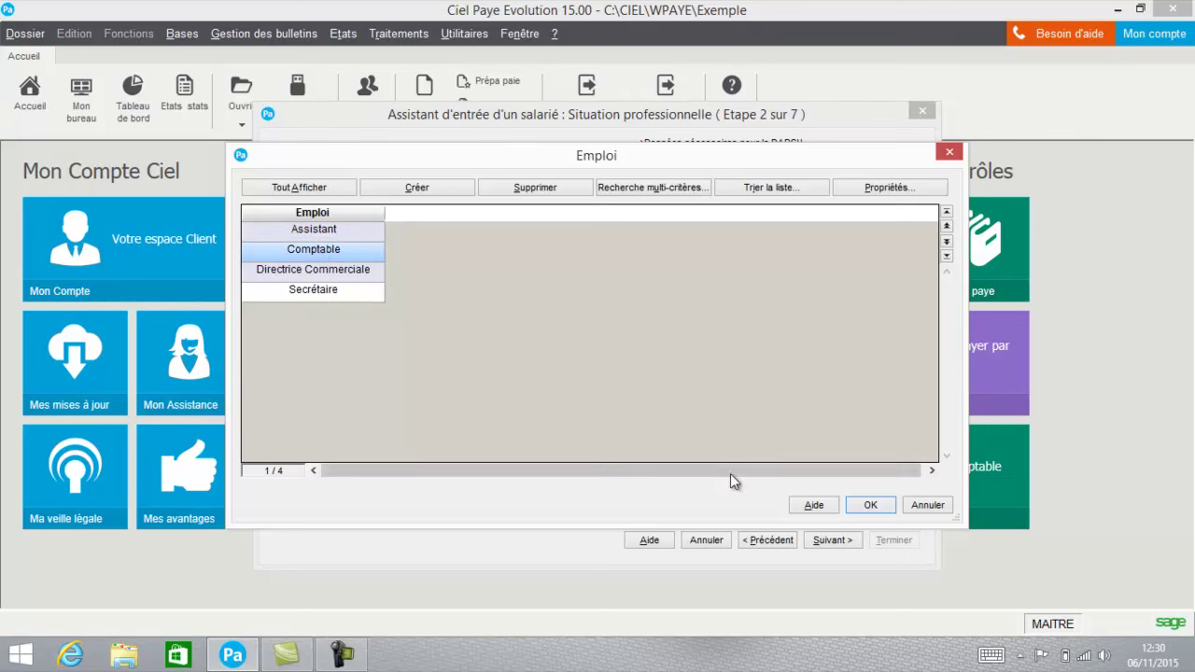
click(881, 509)
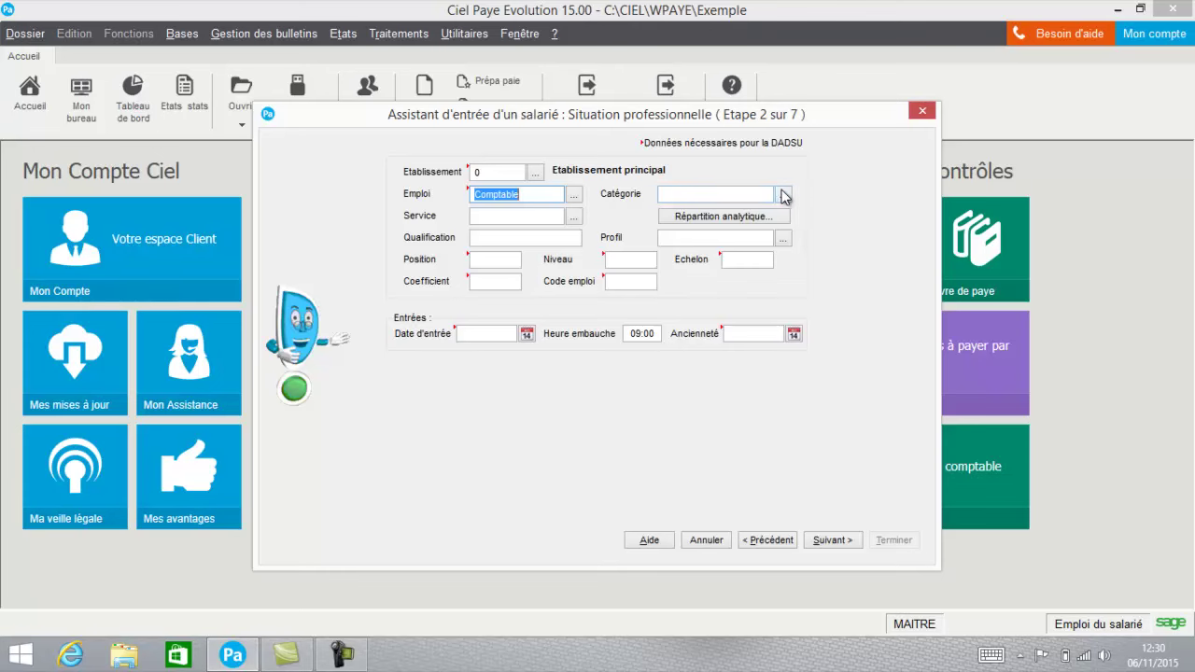
click(784, 194)
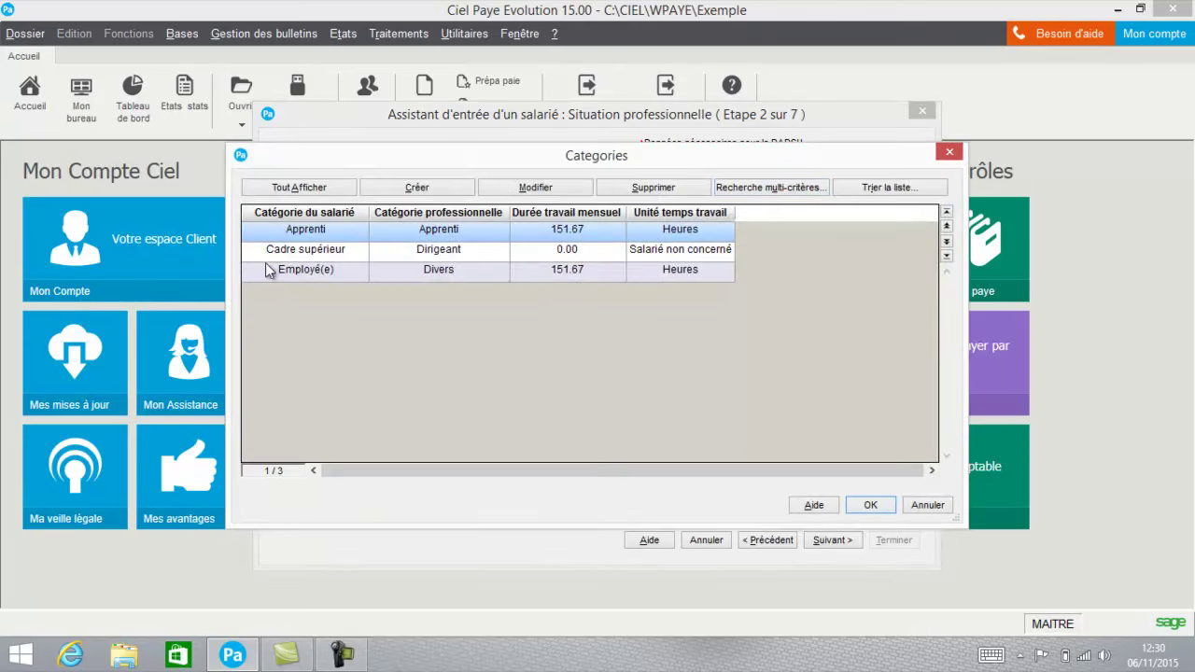
double_click(270, 269)
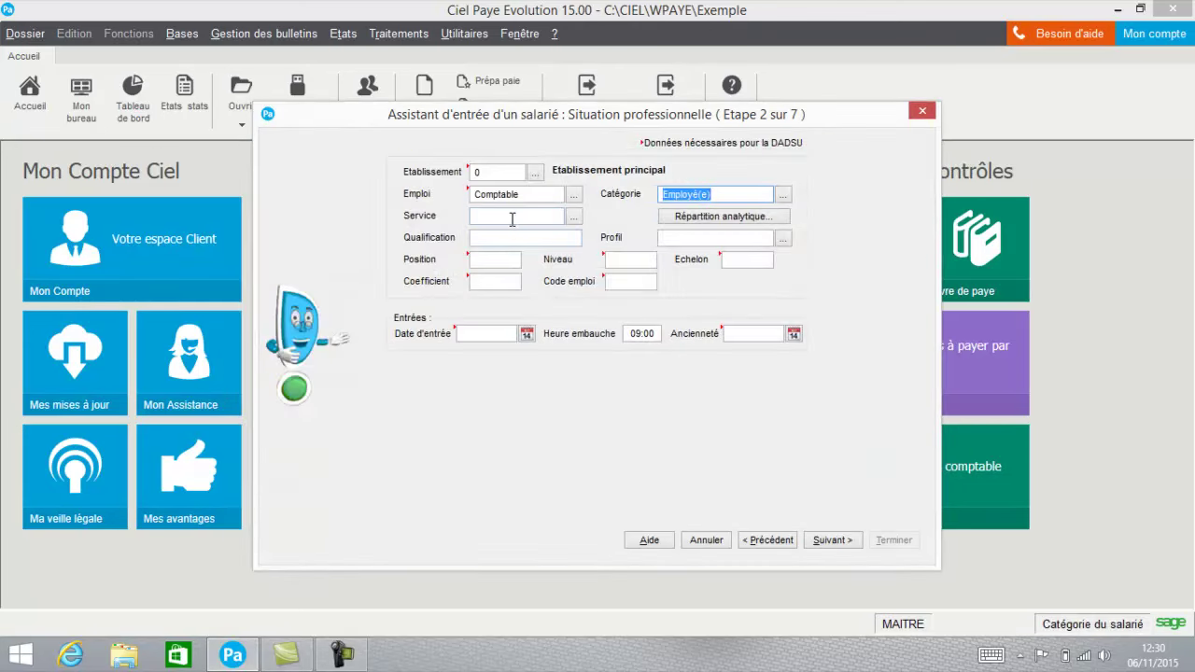
click(576, 218)
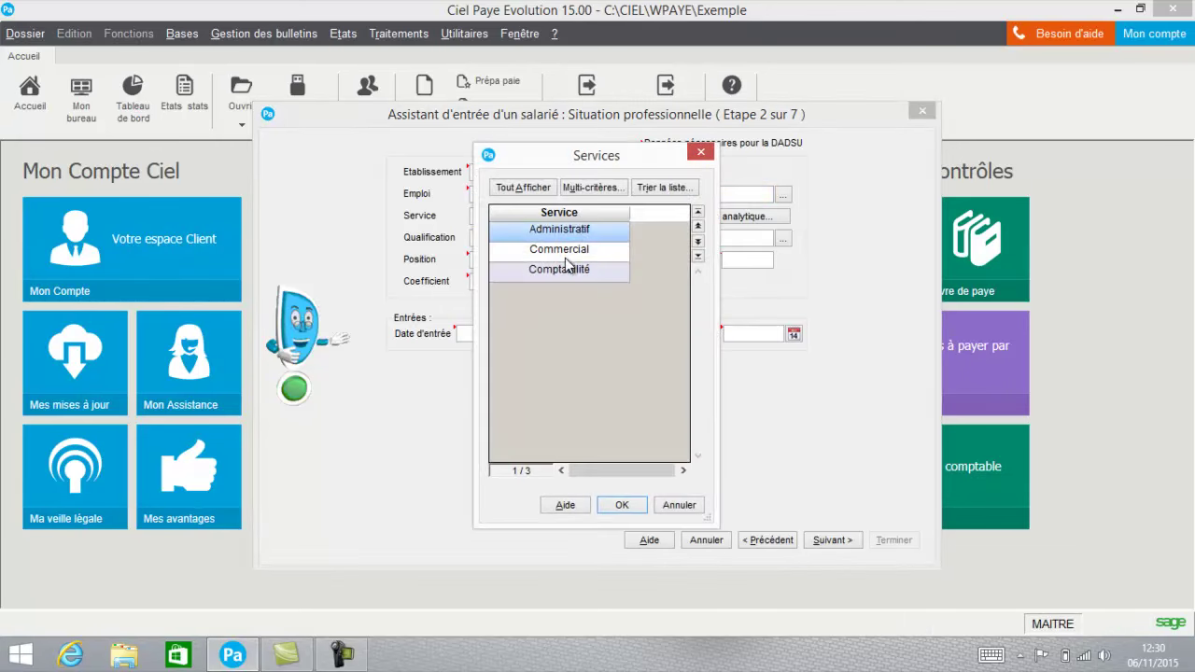
double_click(566, 270)
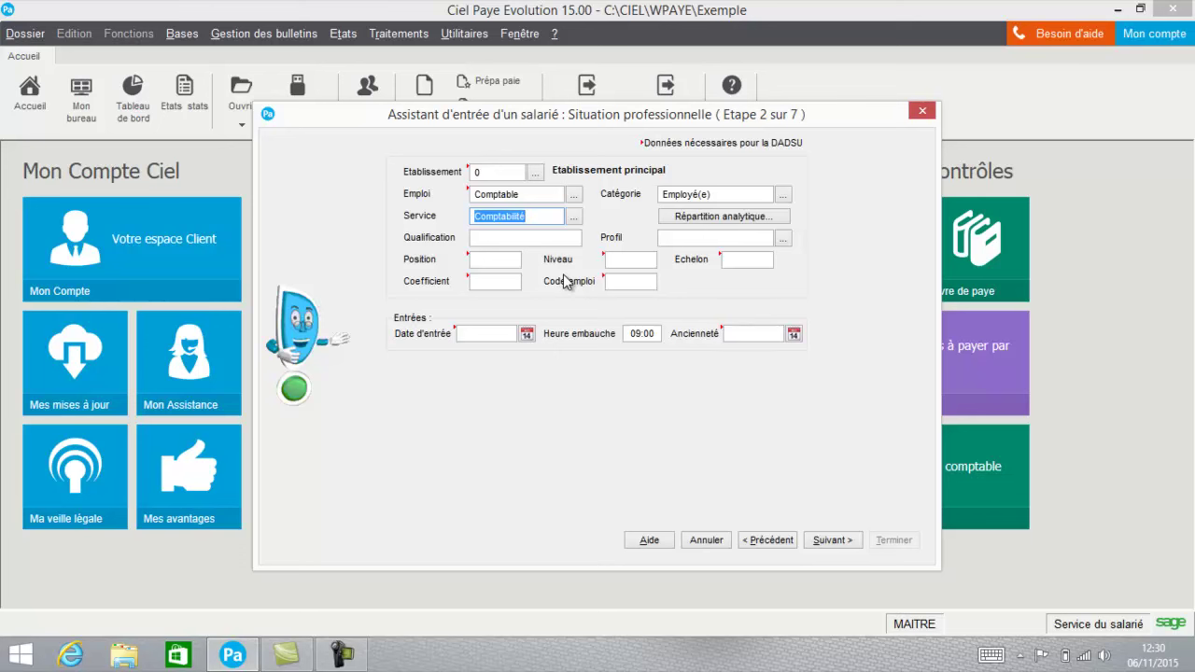
Choose the NONCADRE profile and enter coefficient 200.
click(513, 238)
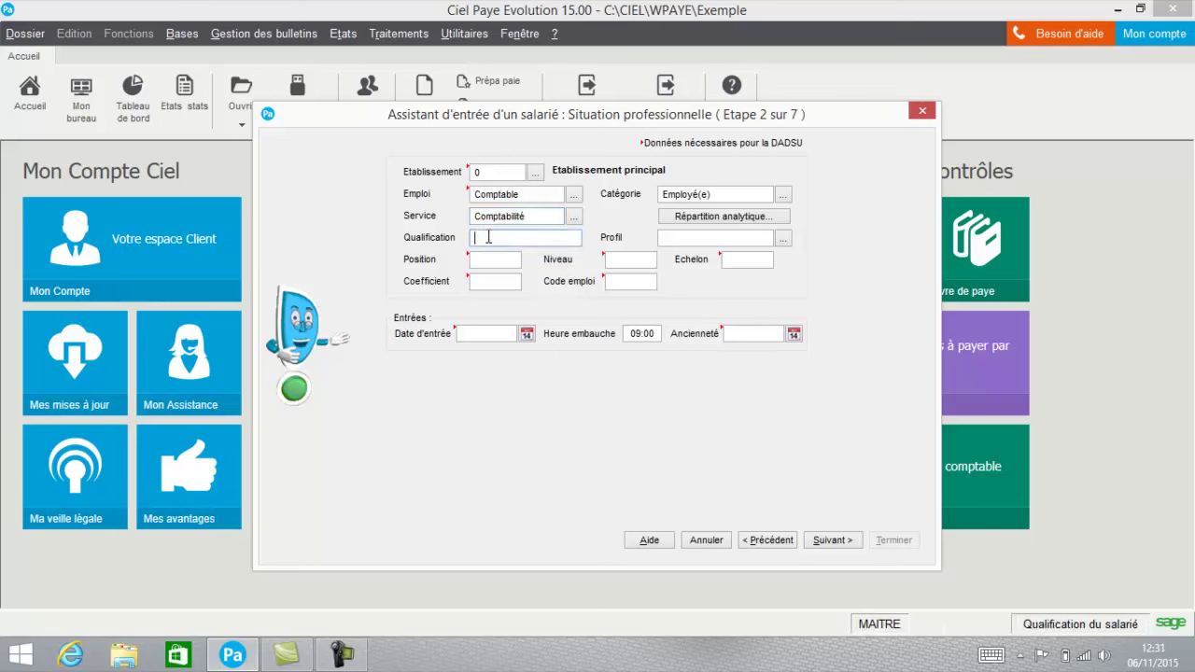
click(784, 239)
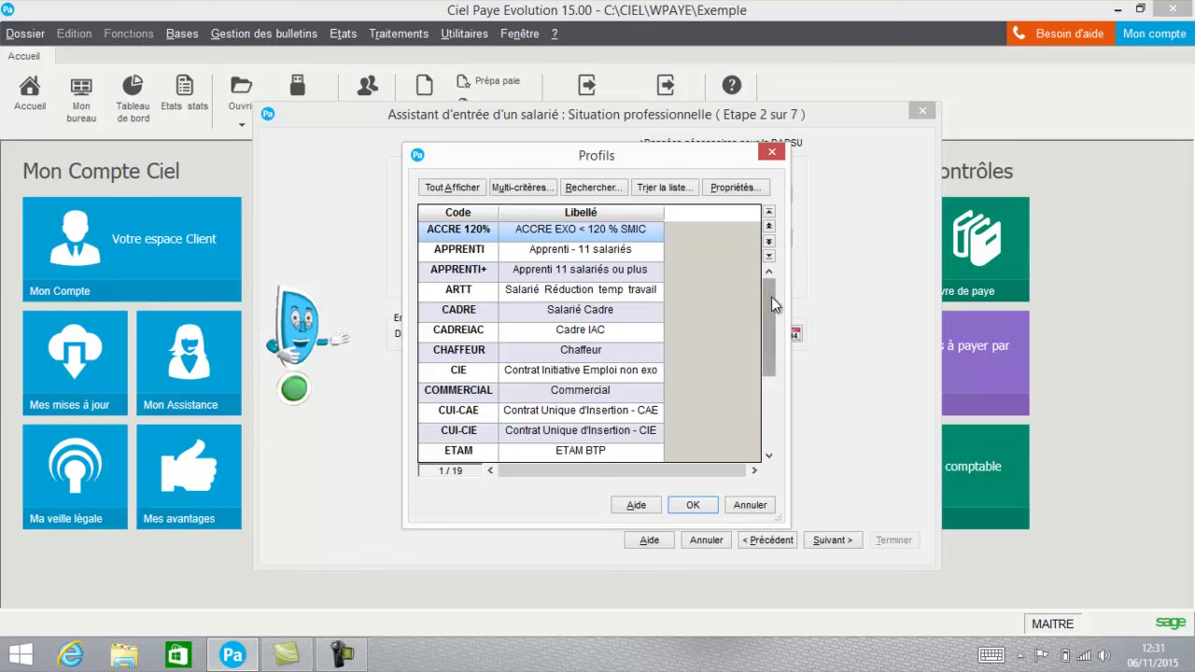
drag(771, 297, 755, 347)
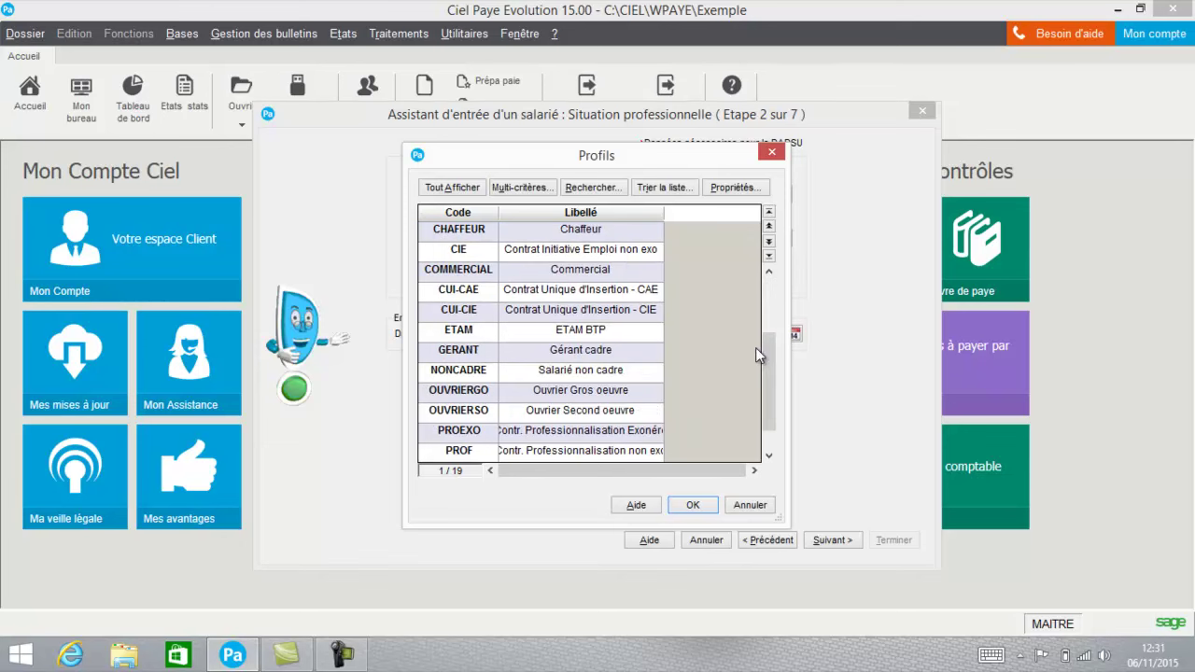
double_click(588, 370)
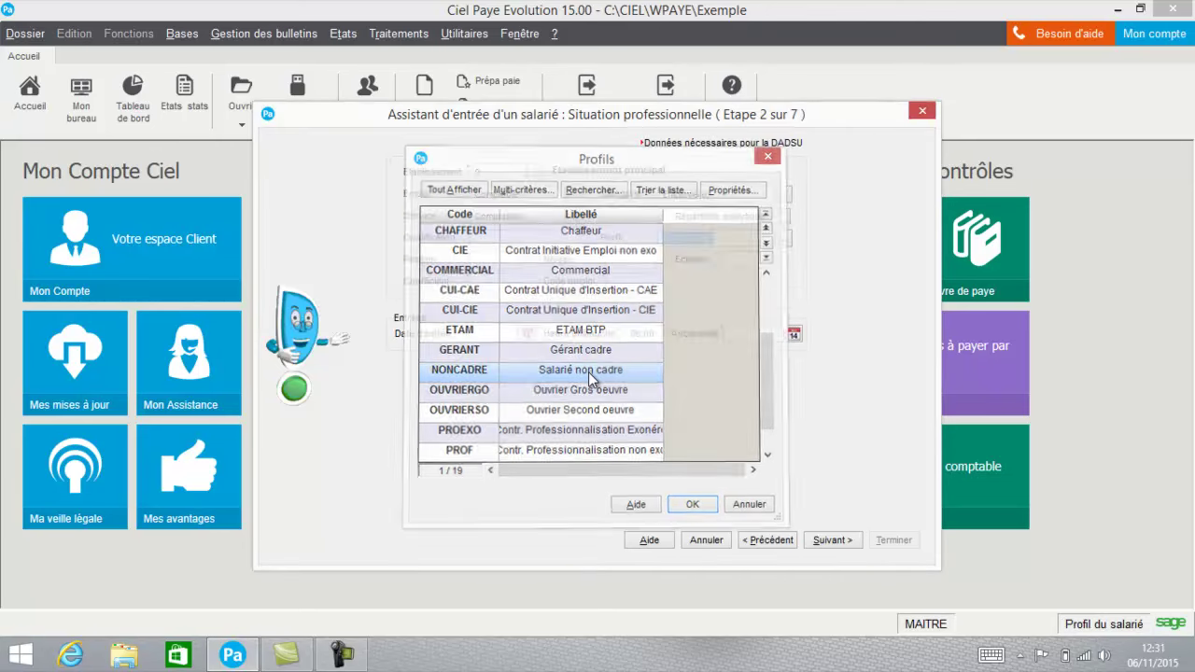
click(479, 260)
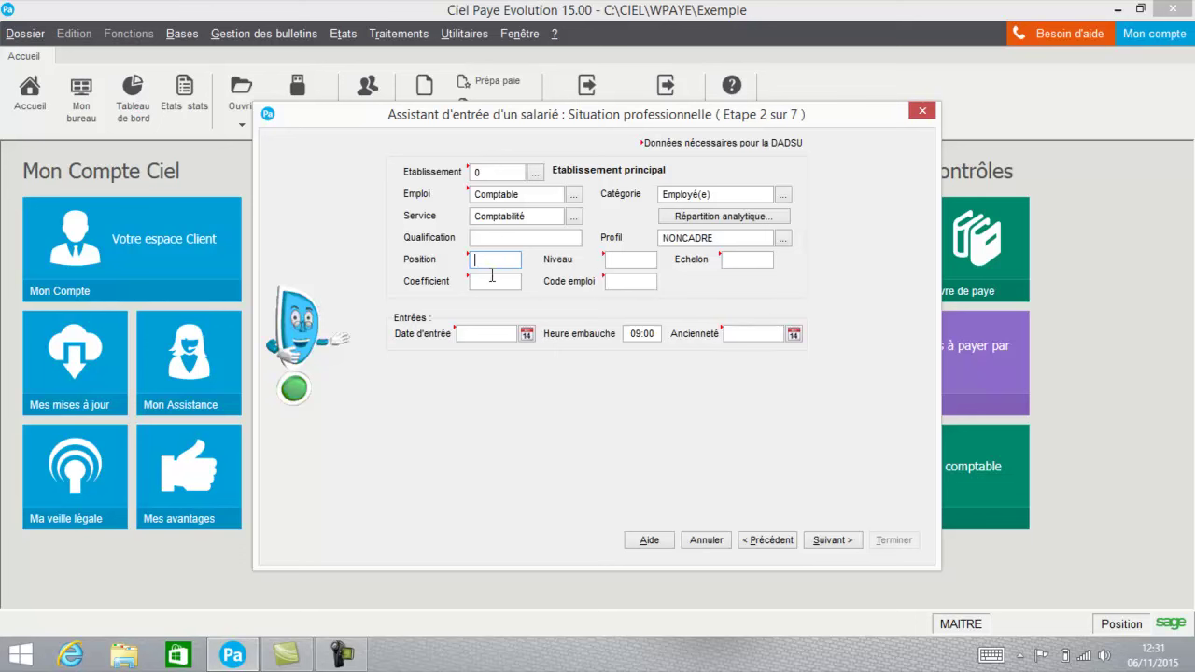
click(494, 280)
text(2)
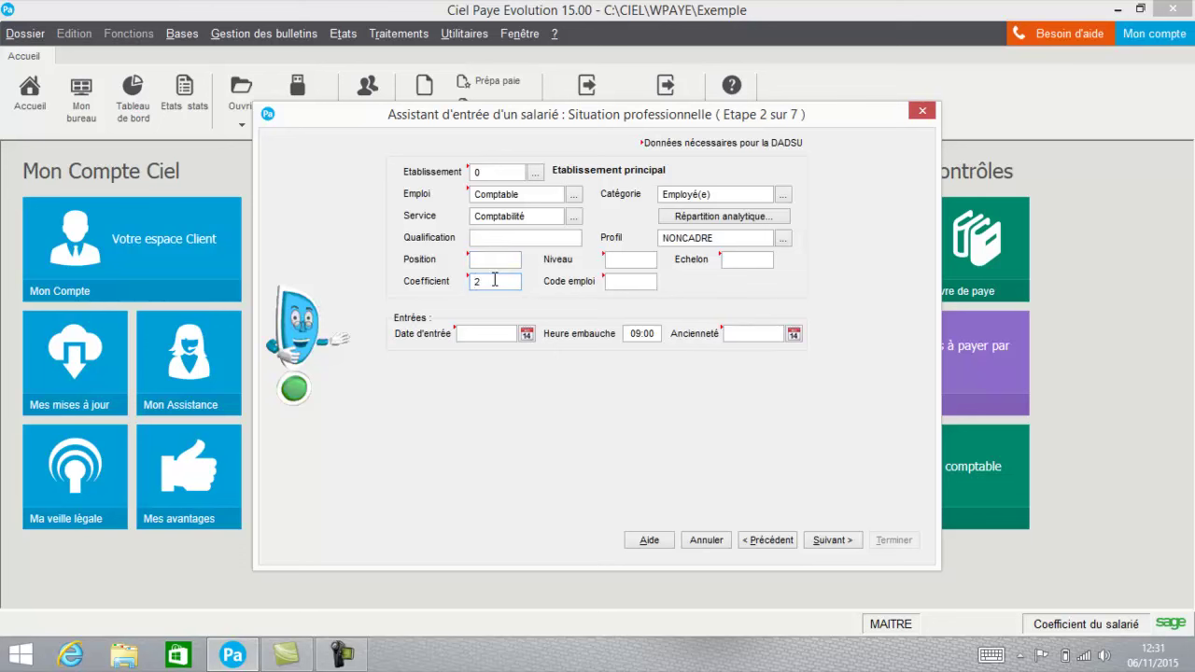
text(00)
key(Tab)
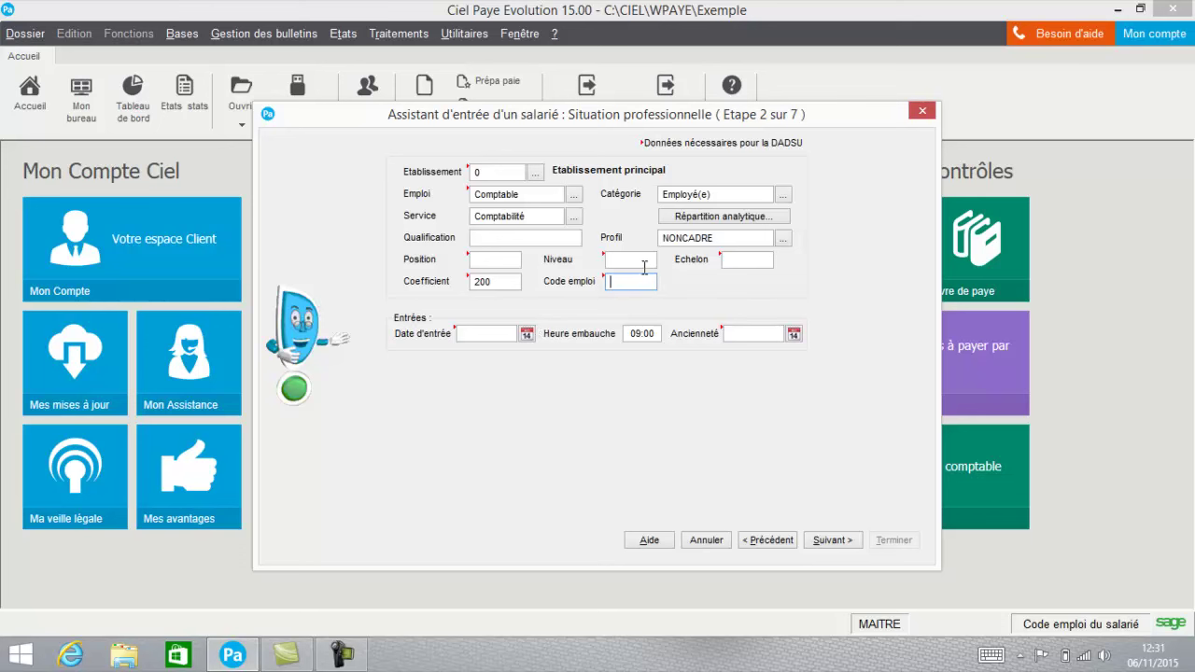
Pick 06/11/2015 as the entry date from the calendar and continue.
click(490, 334)
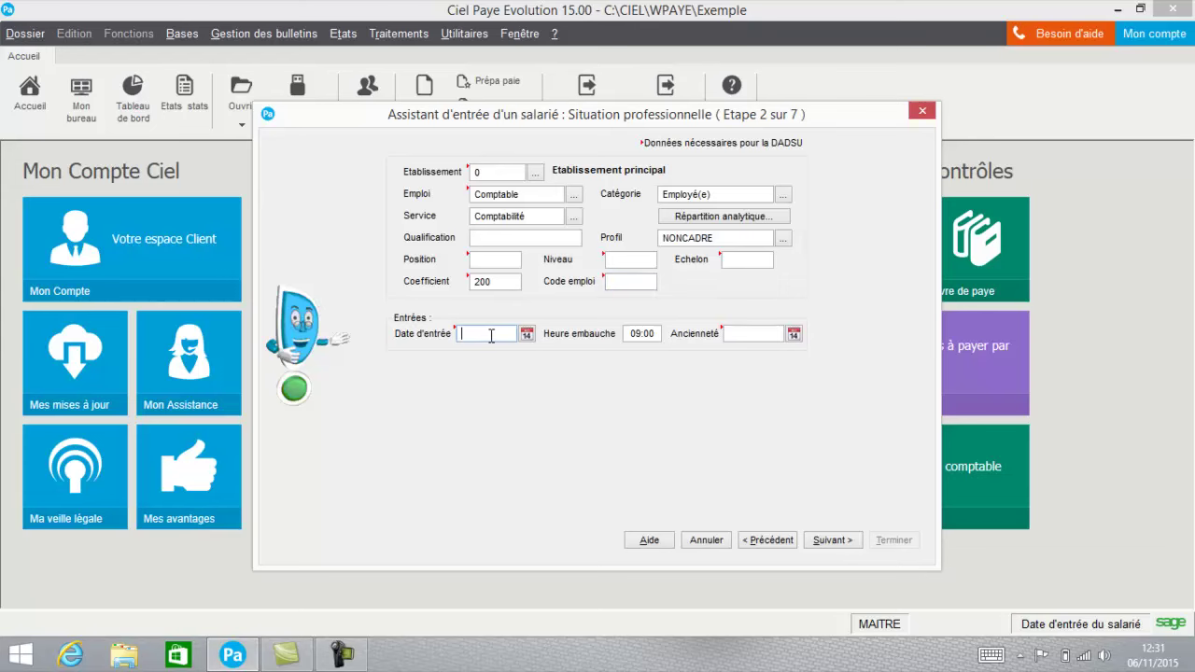
click(526, 333)
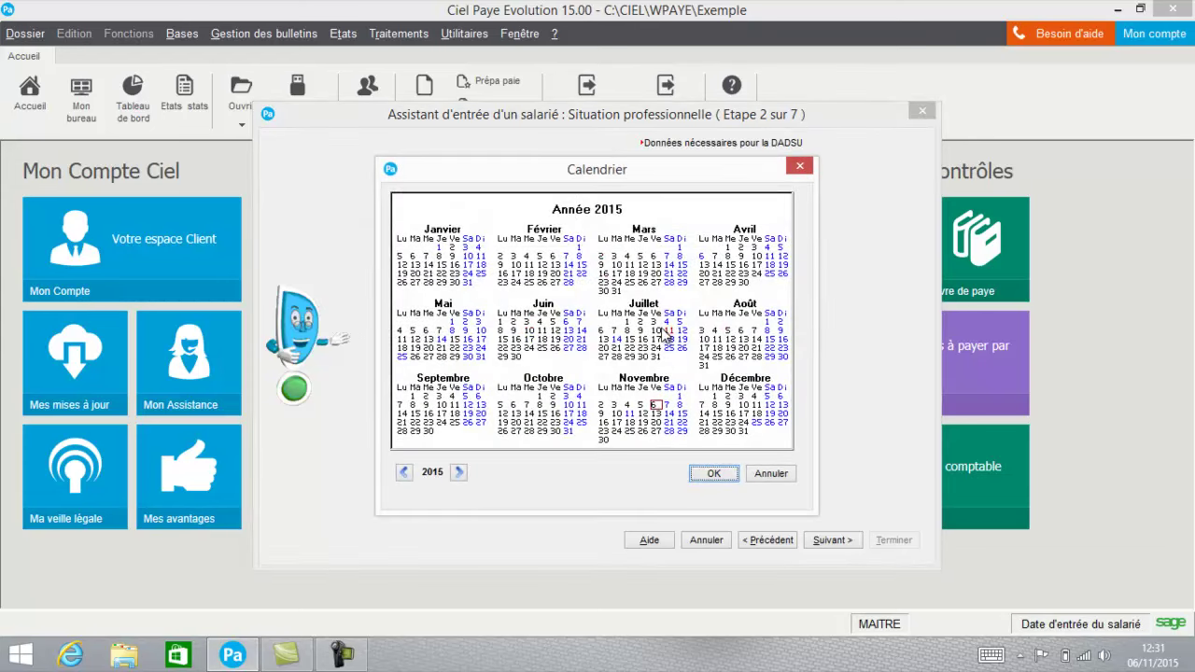
click(713, 473)
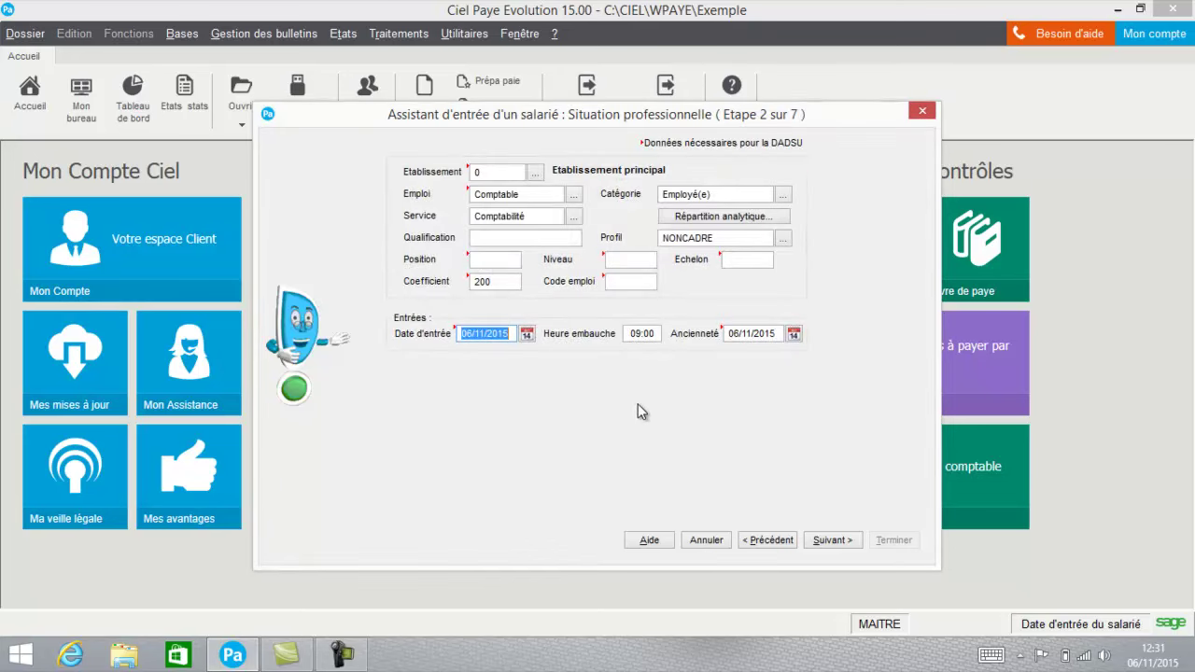
click(830, 541)
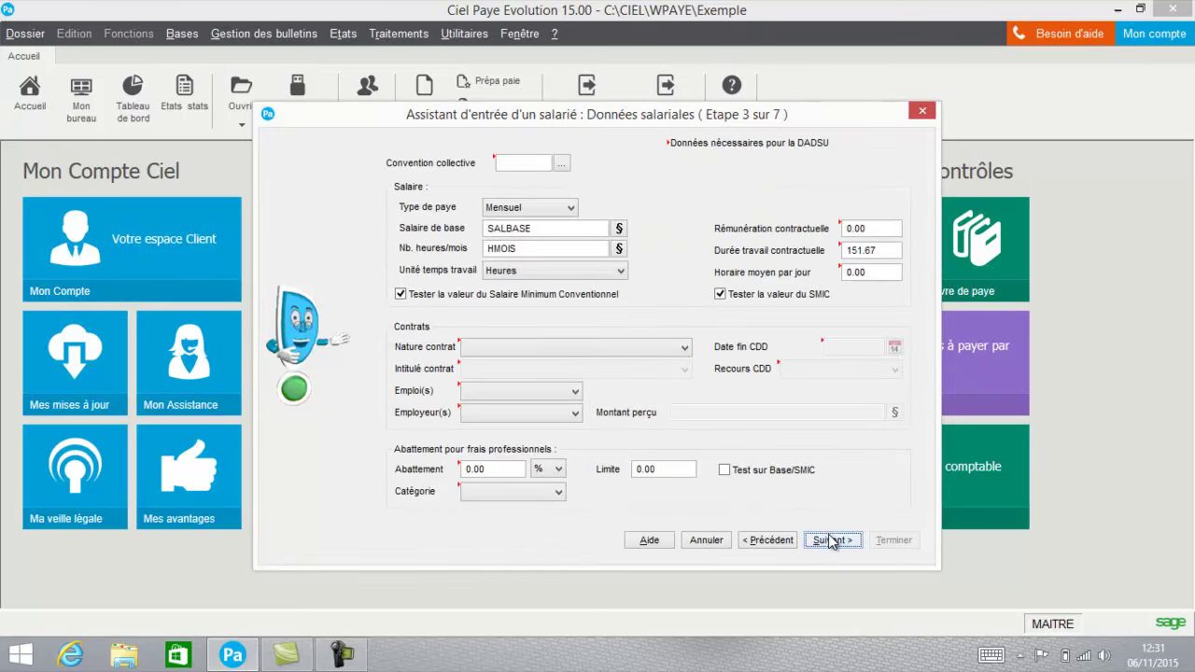
Select collective agreement 3018 Bureaux d'études techniques and keep the Mensuel pay type.
click(562, 165)
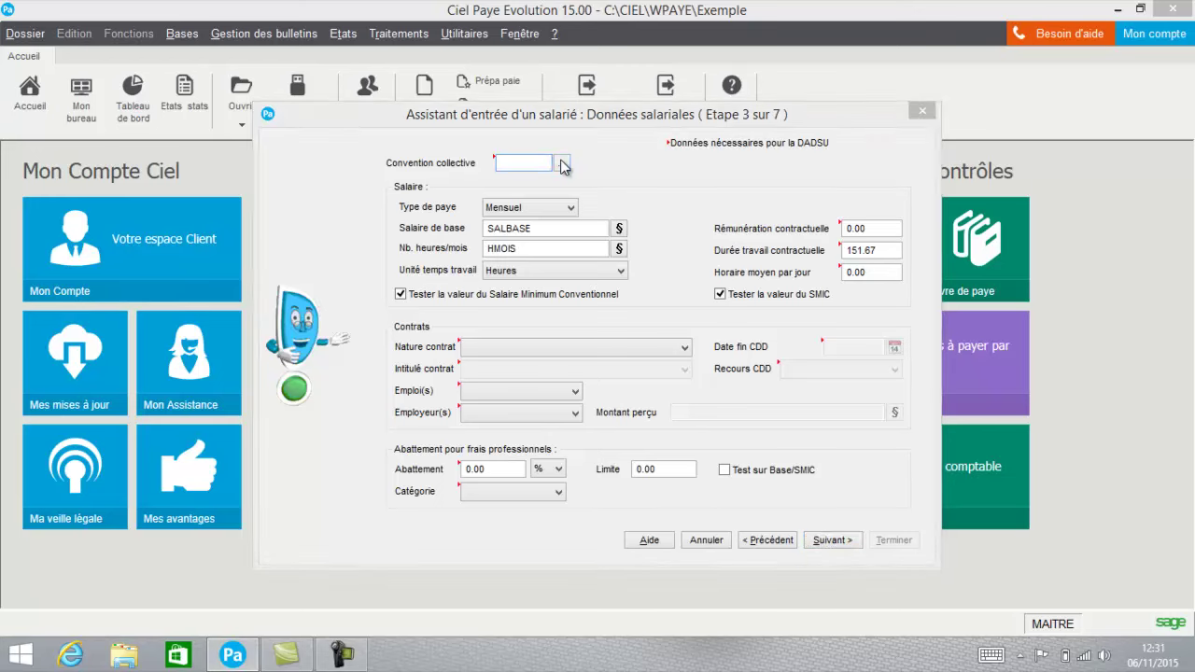
double_click(542, 230)
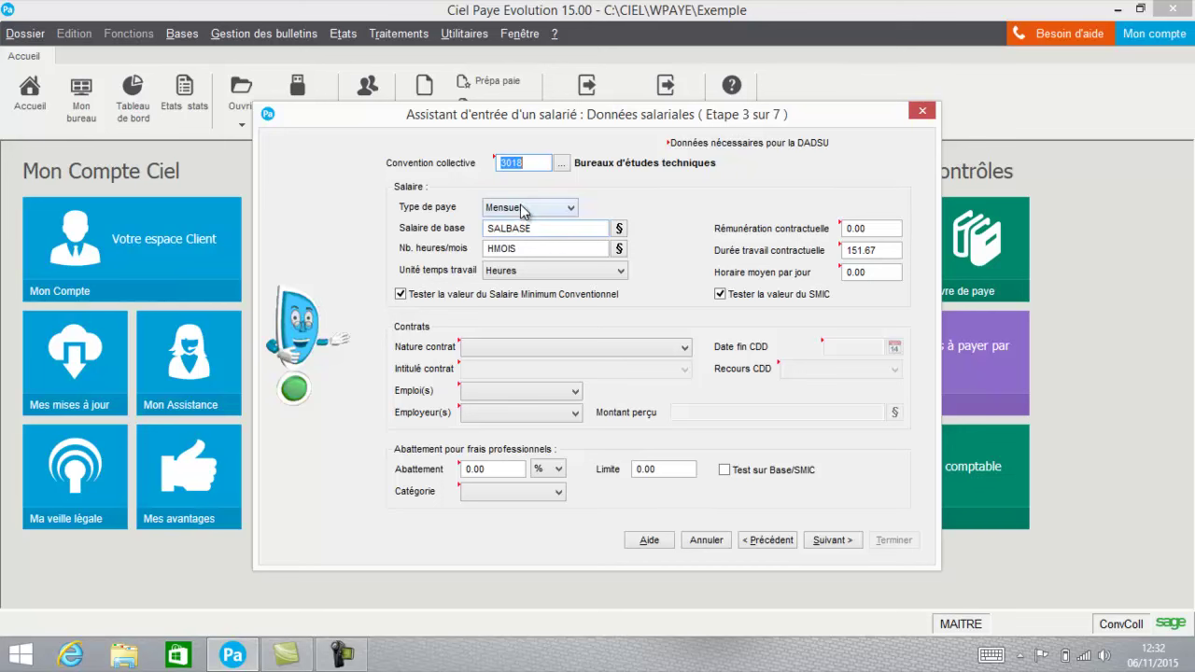
click(523, 207)
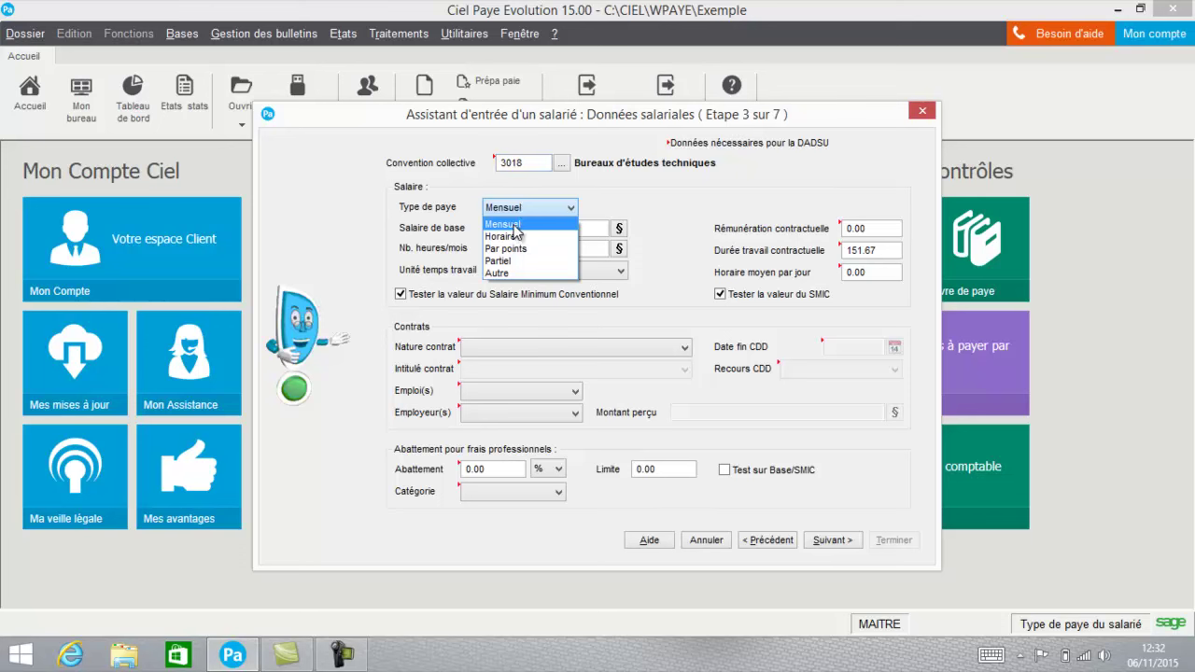
click(512, 225)
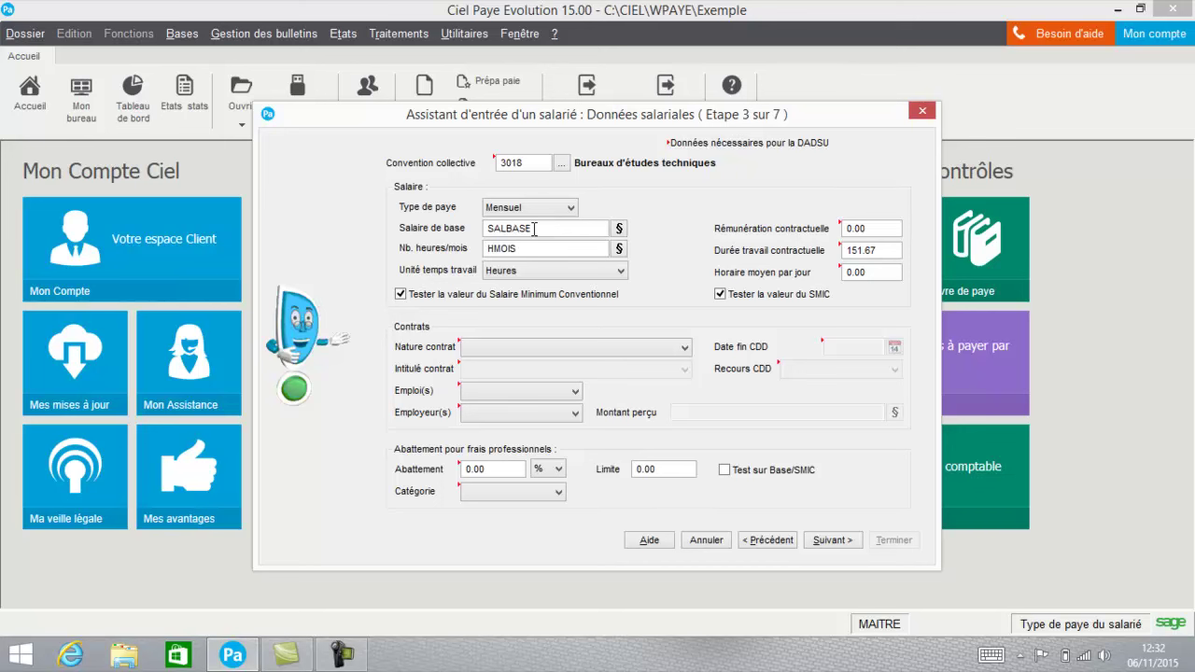
Enter contractual pay 2000 and 7 average hours per day.
click(894, 228)
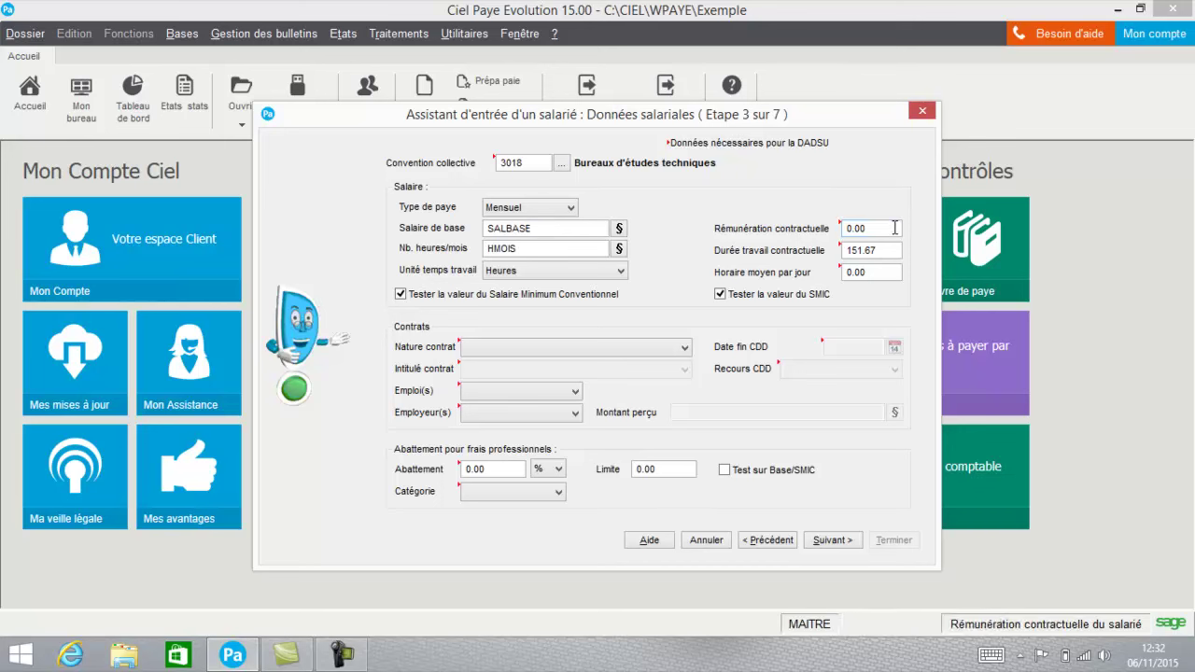
drag(894, 228, 810, 237)
text(2000)
key(Tab)
text(7)
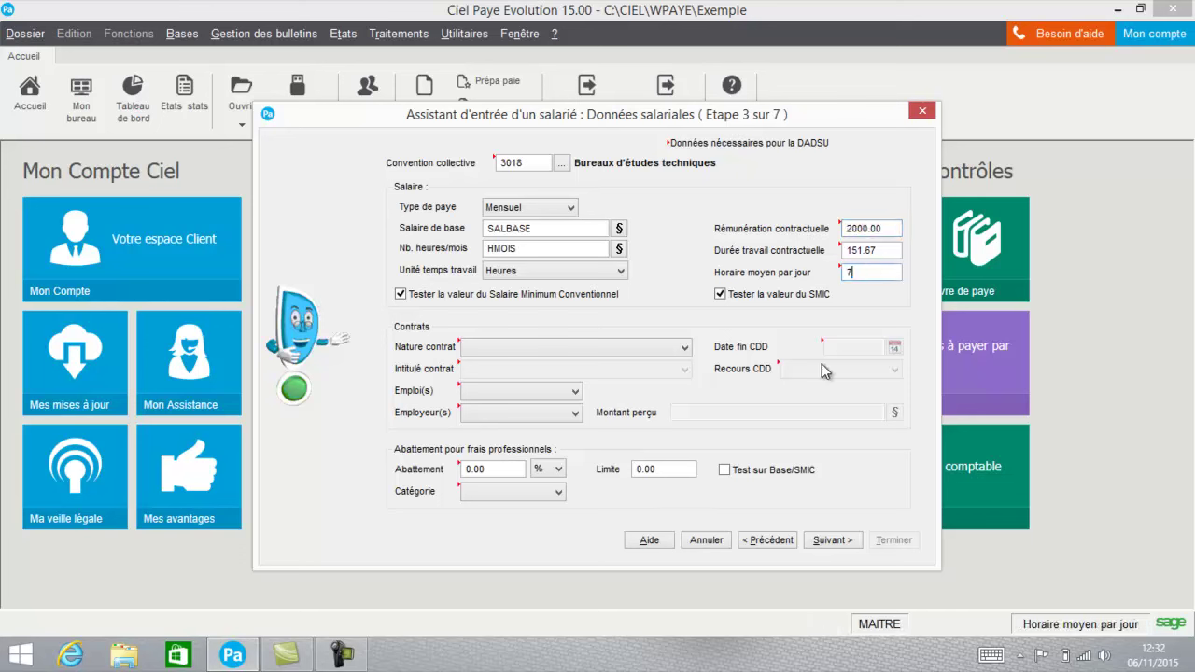
key(shift+Tab)
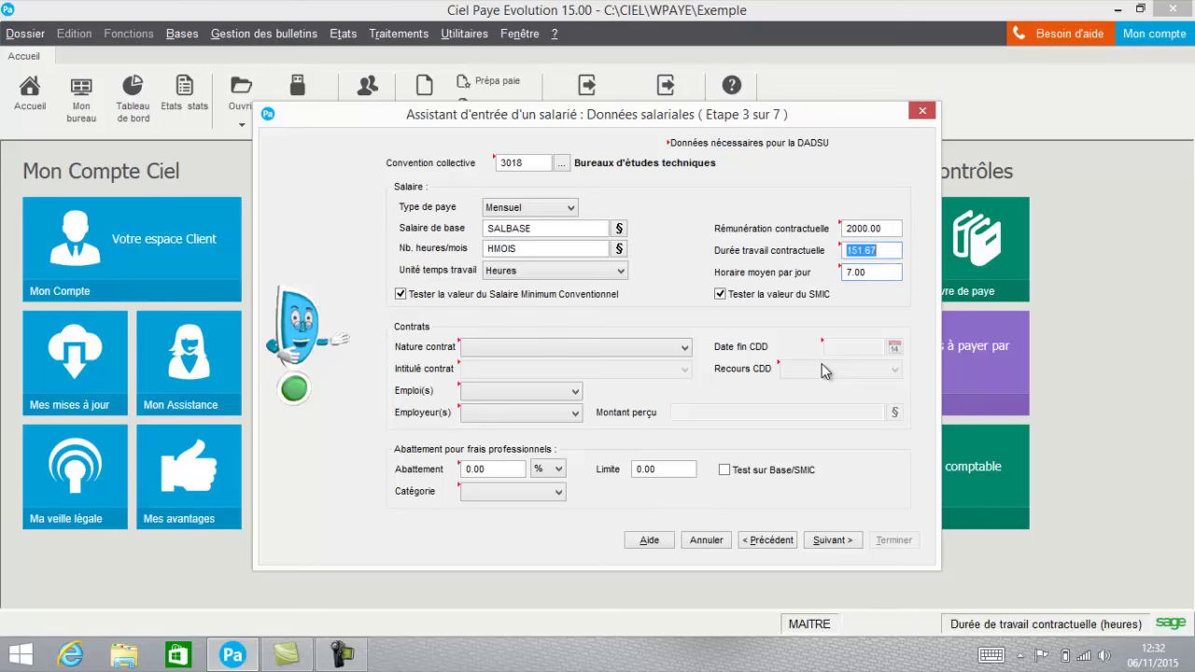
click(602, 348)
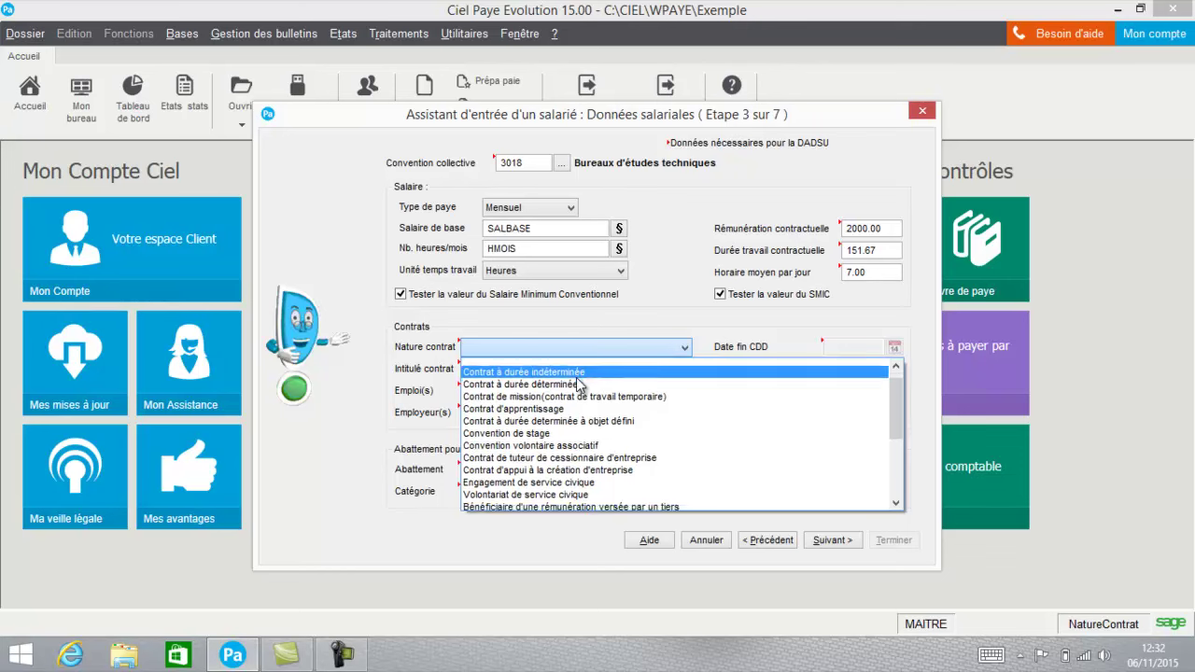
Record a CDI titled Autres Contrats with Emploi unique and Employeur unique.
click(576, 377)
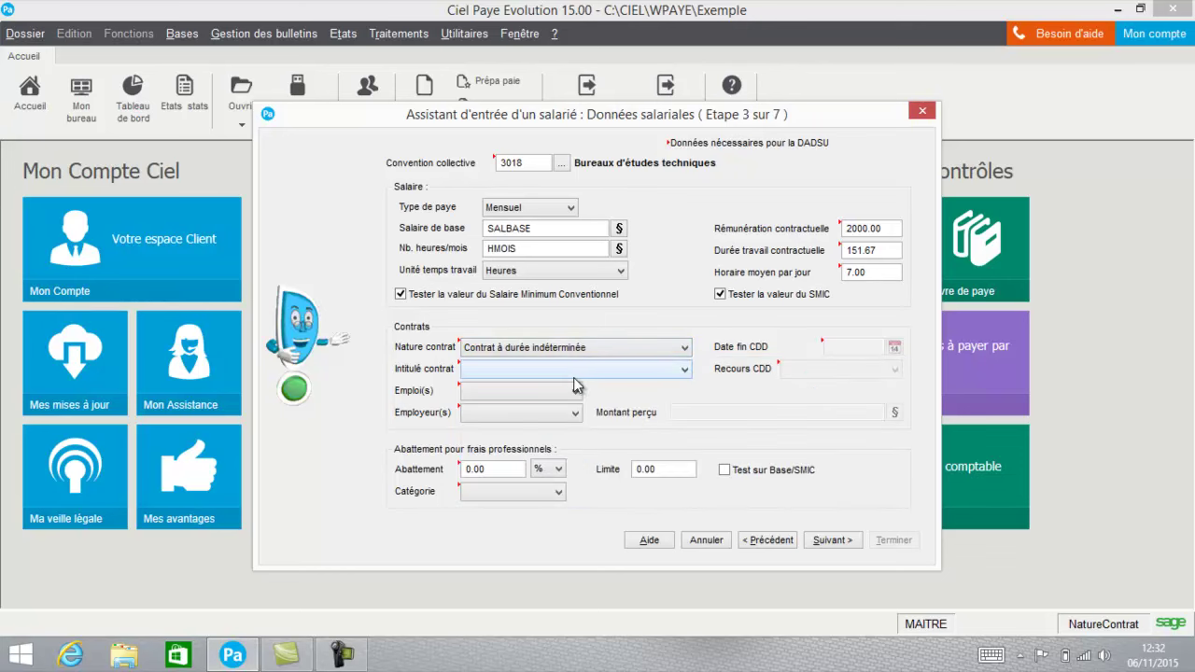
click(575, 368)
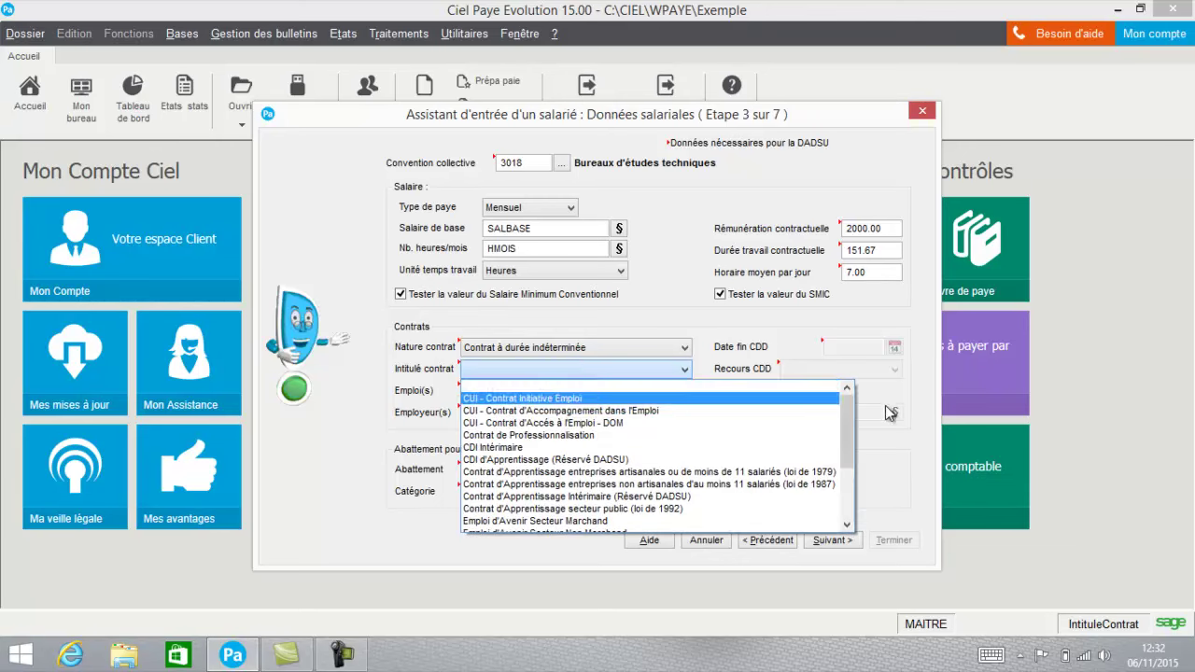
drag(849, 416, 836, 480)
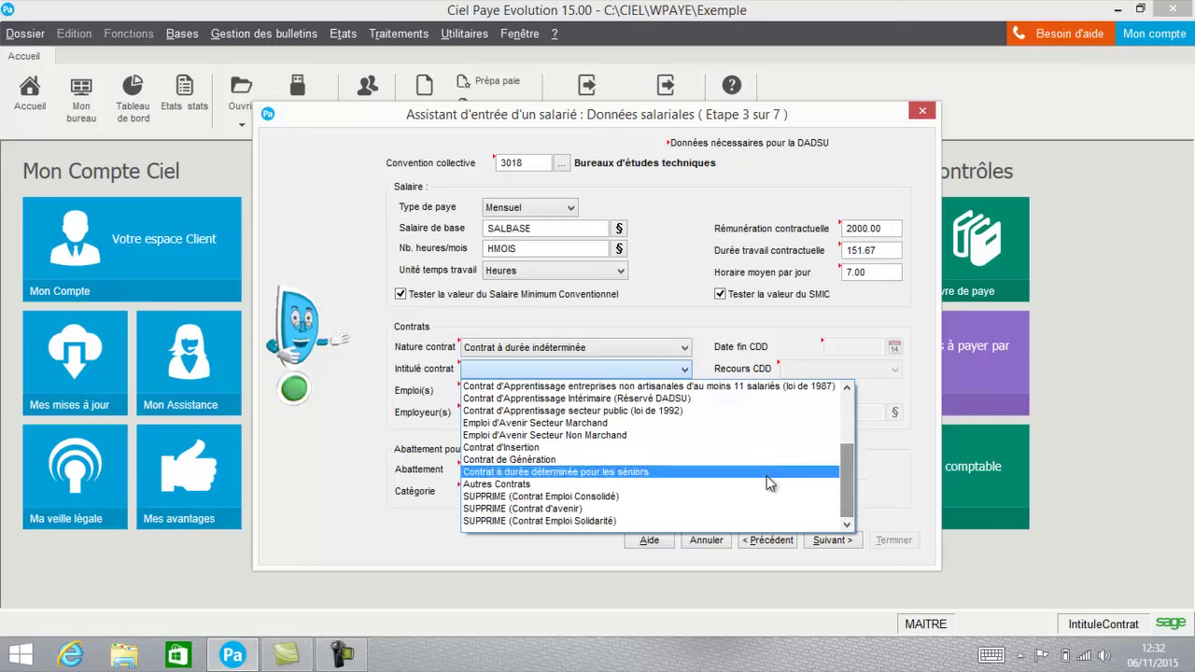
click(738, 483)
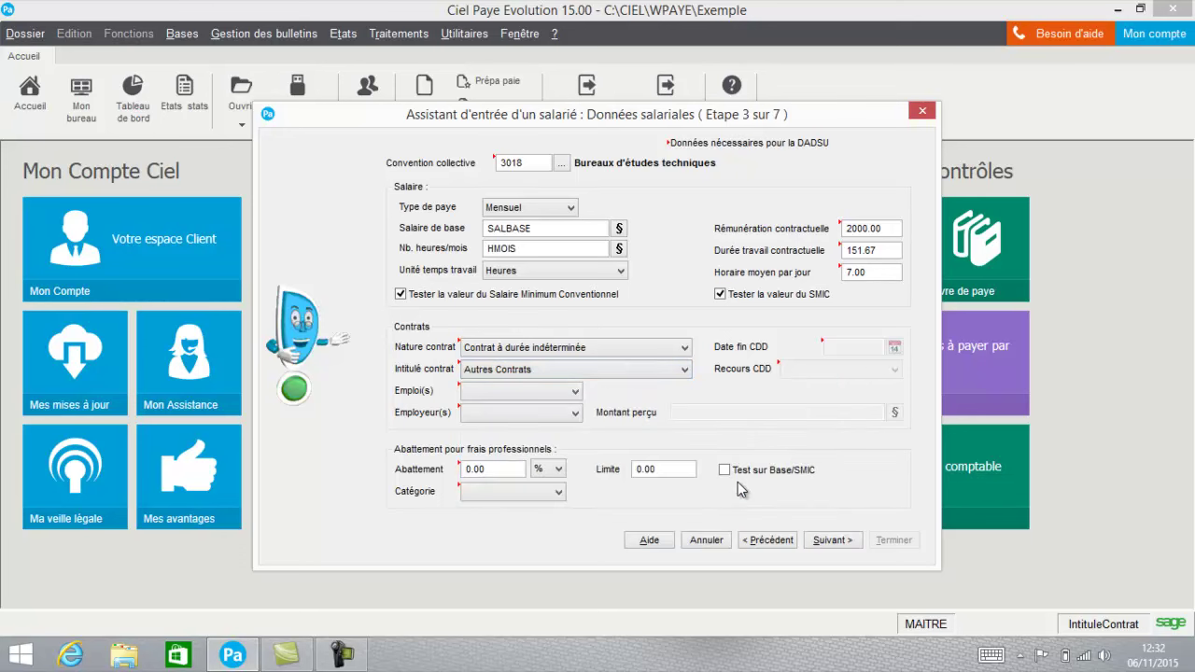
click(557, 396)
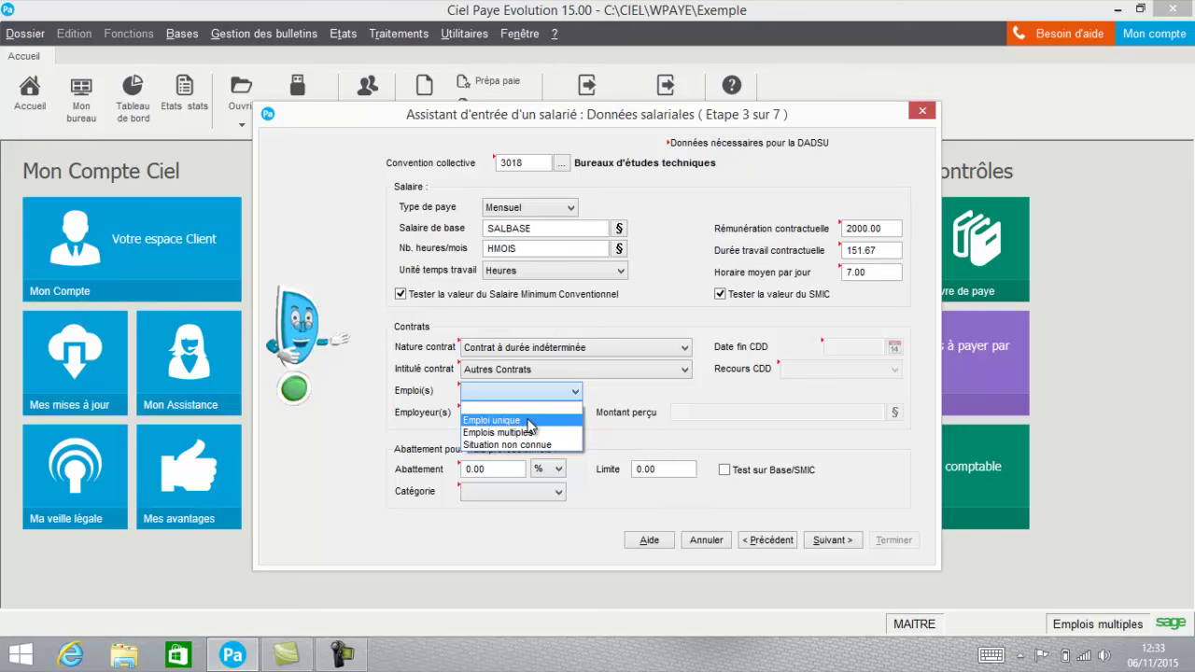
click(529, 421)
click(502, 414)
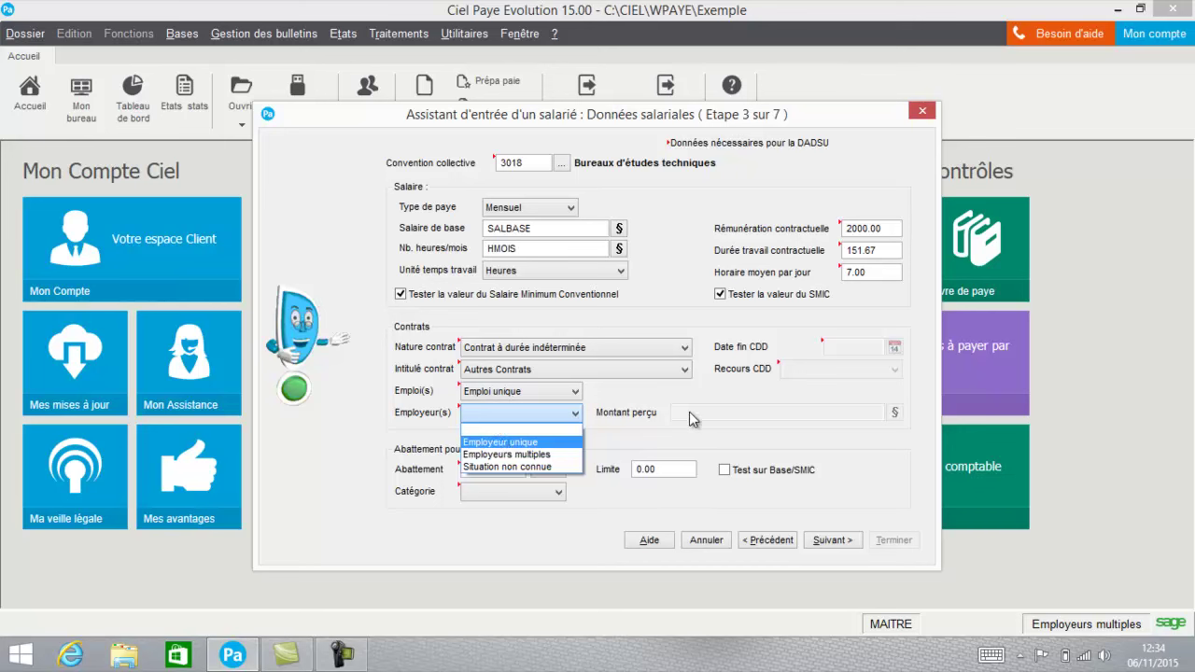
click(551, 442)
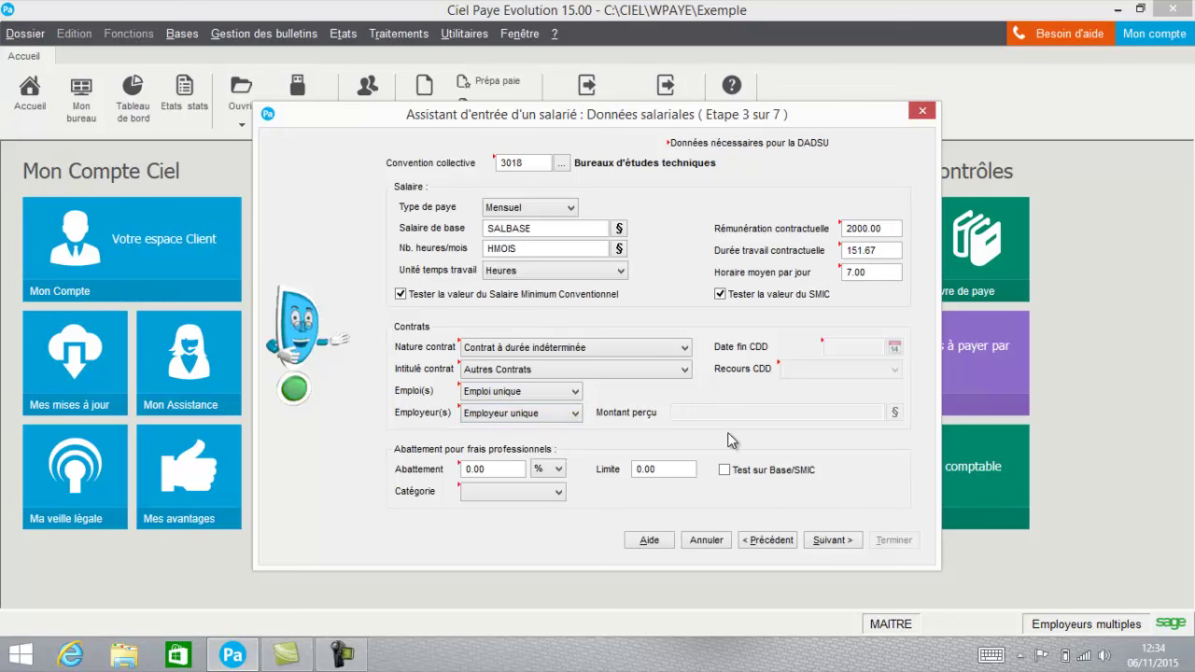
click(833, 542)
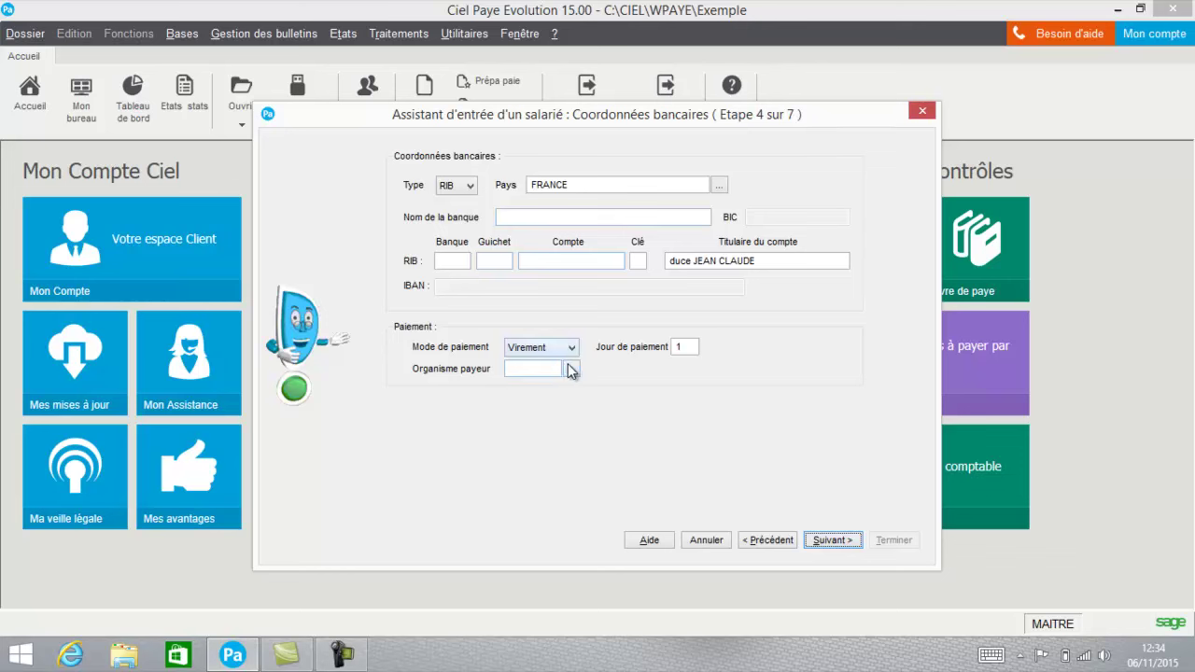
Leave the bank unselected and set the payment mode to Chèque.
click(571, 369)
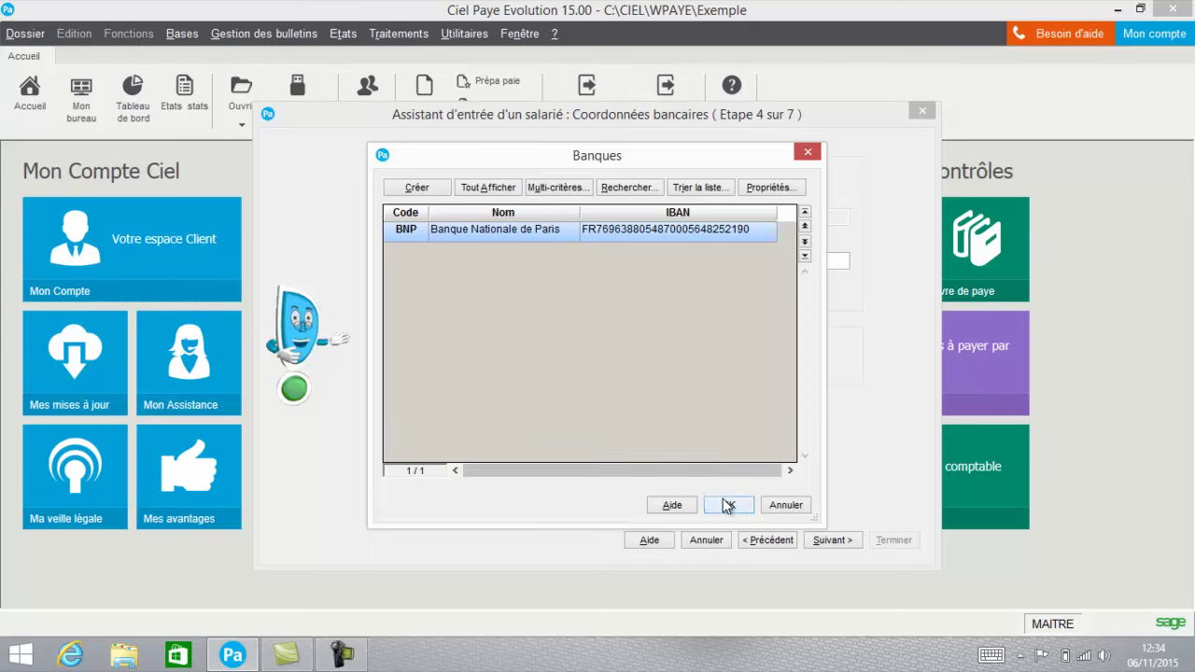
click(786, 505)
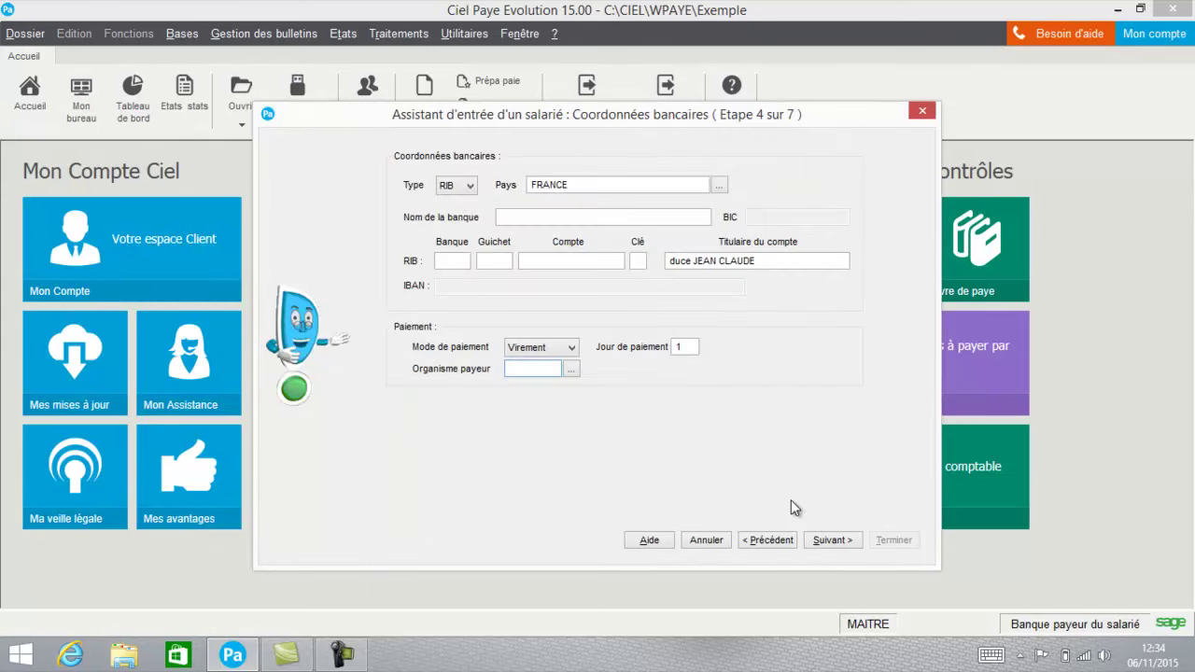
click(551, 349)
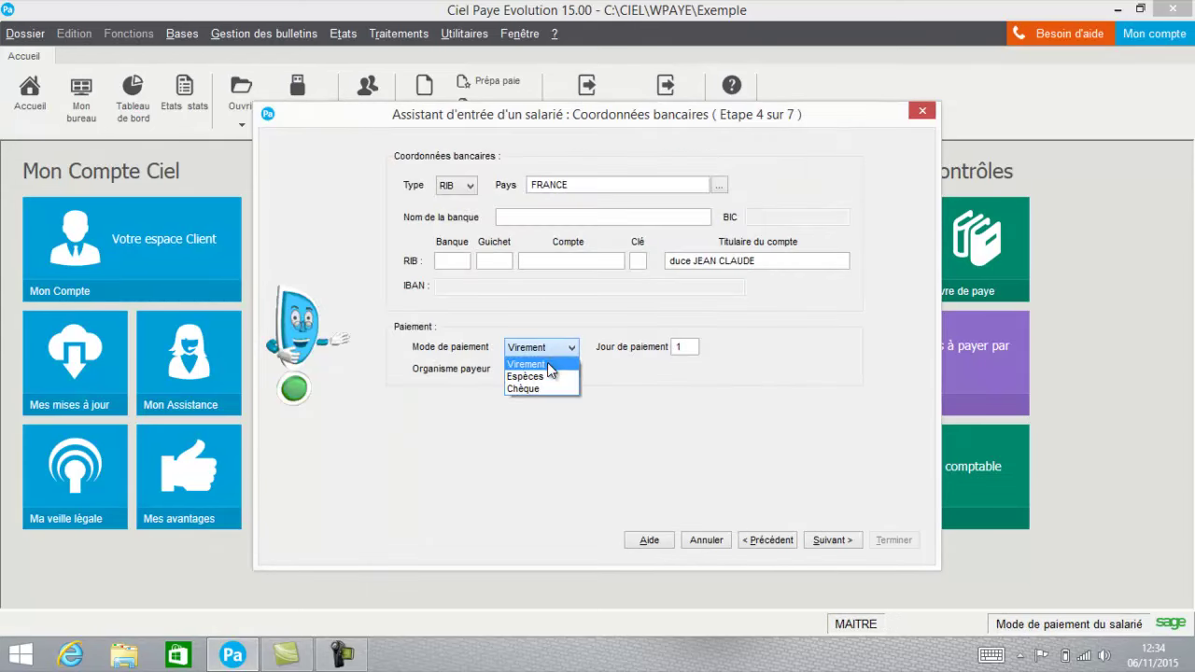
click(545, 389)
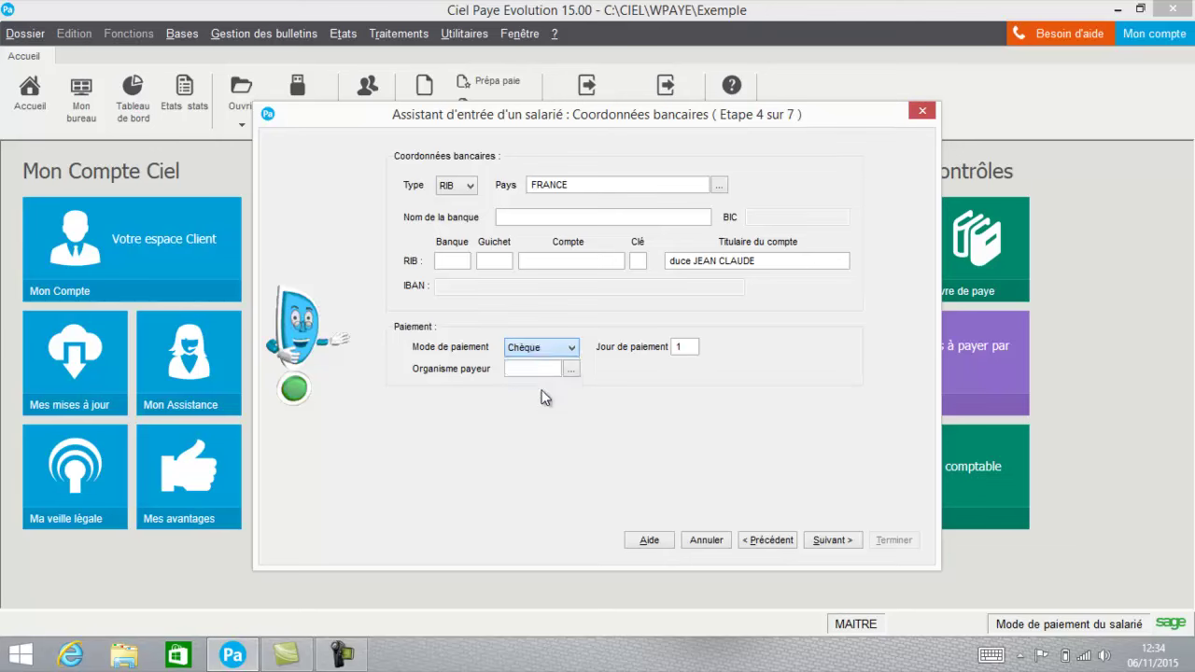
click(831, 539)
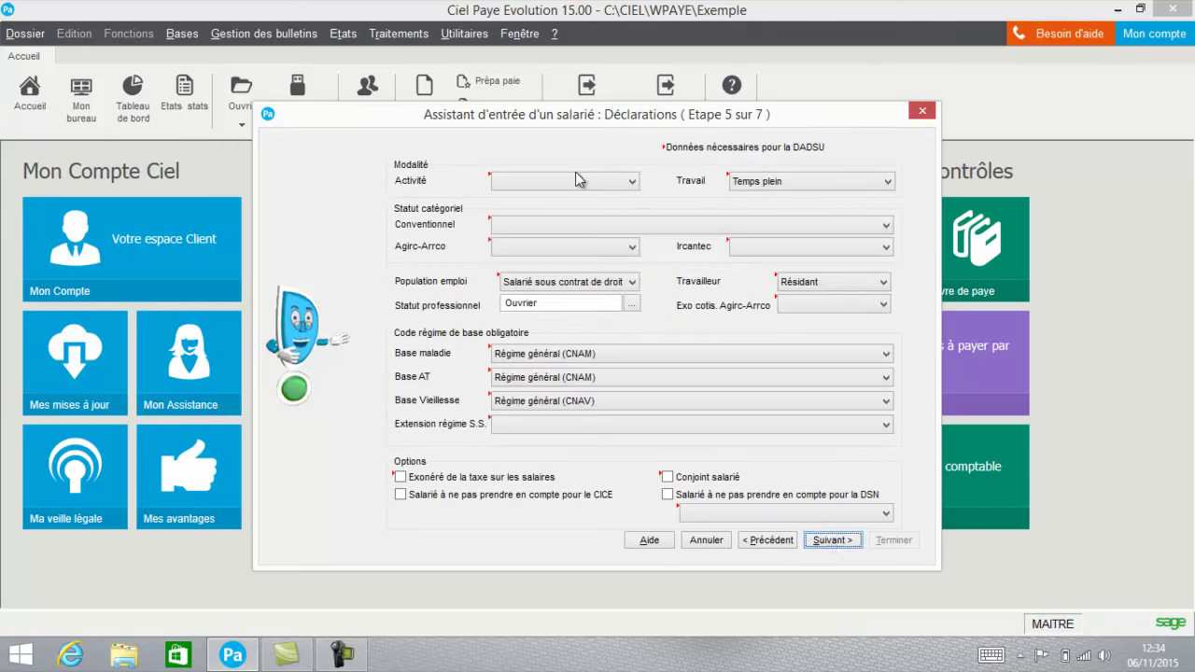
Set activity Salarié non concerné, Temps plein, Employé administratif and Agirc-Arrco Non cadre.
click(575, 178)
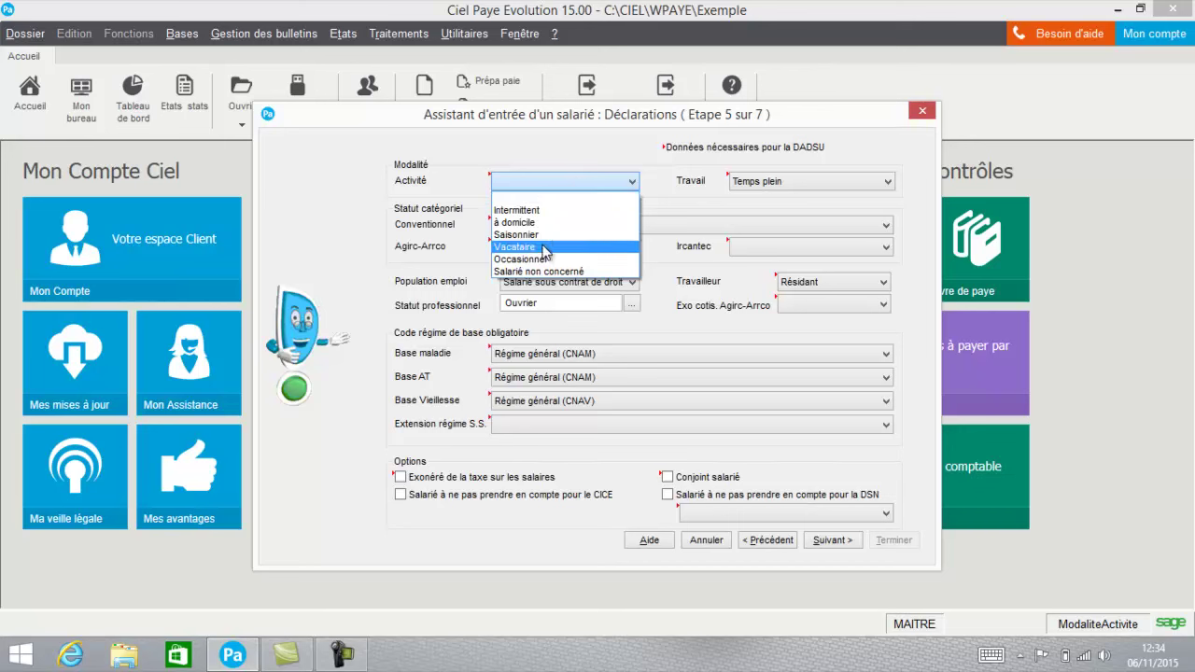
click(552, 271)
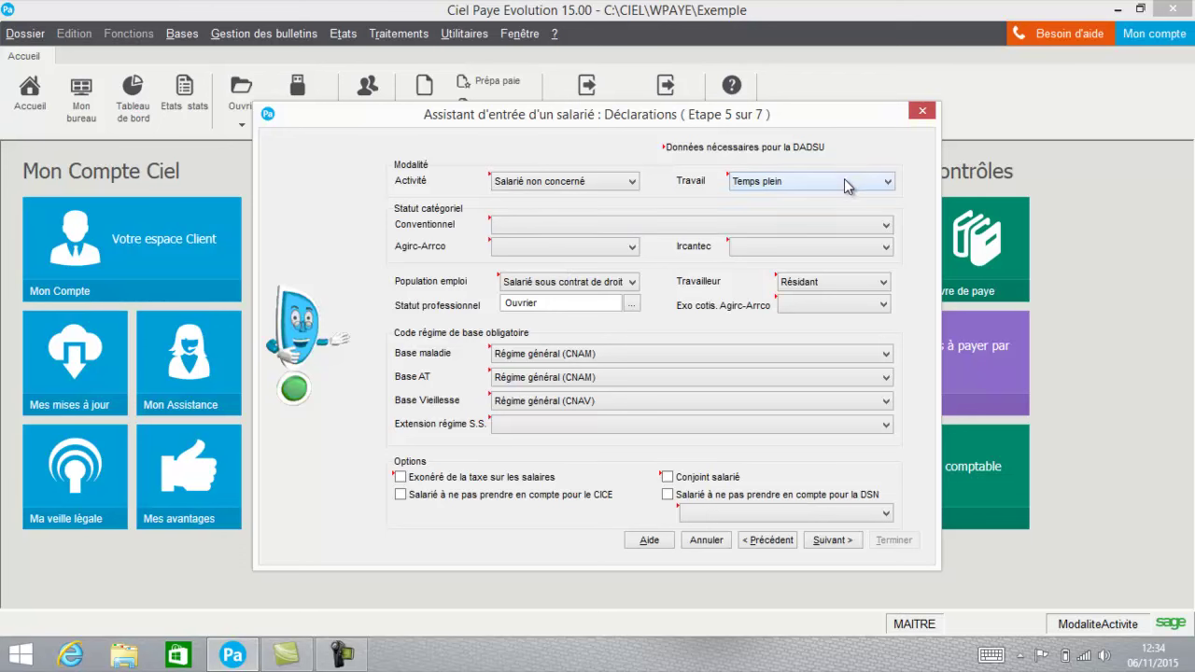
click(847, 183)
click(826, 209)
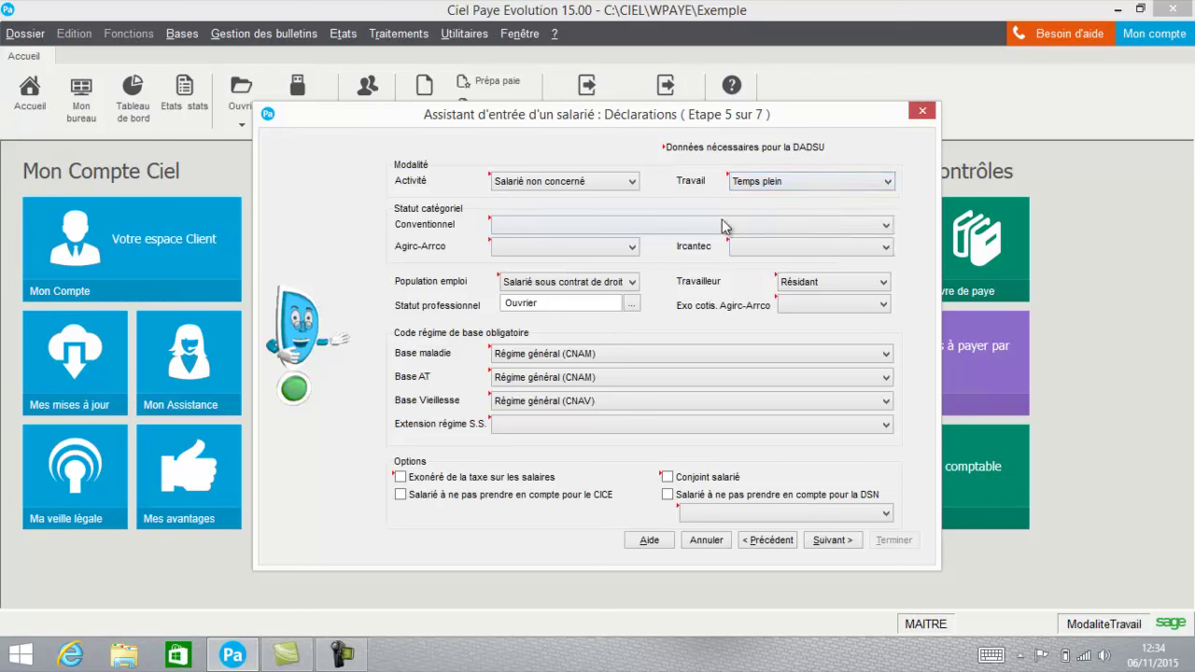
click(714, 225)
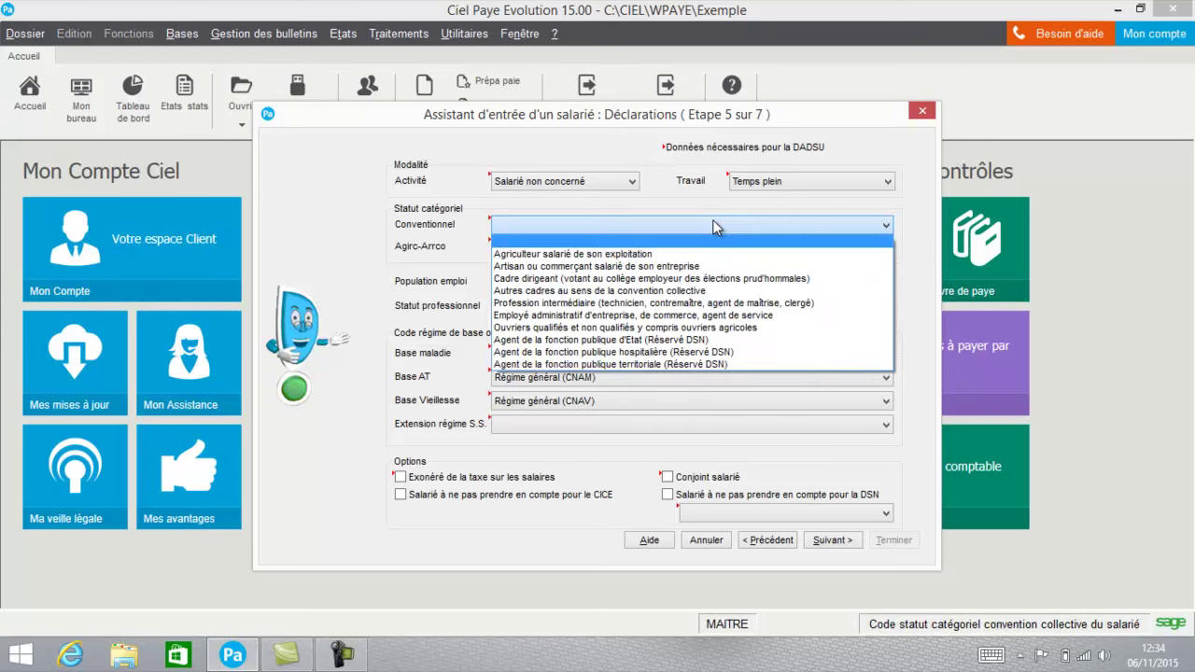
click(613, 316)
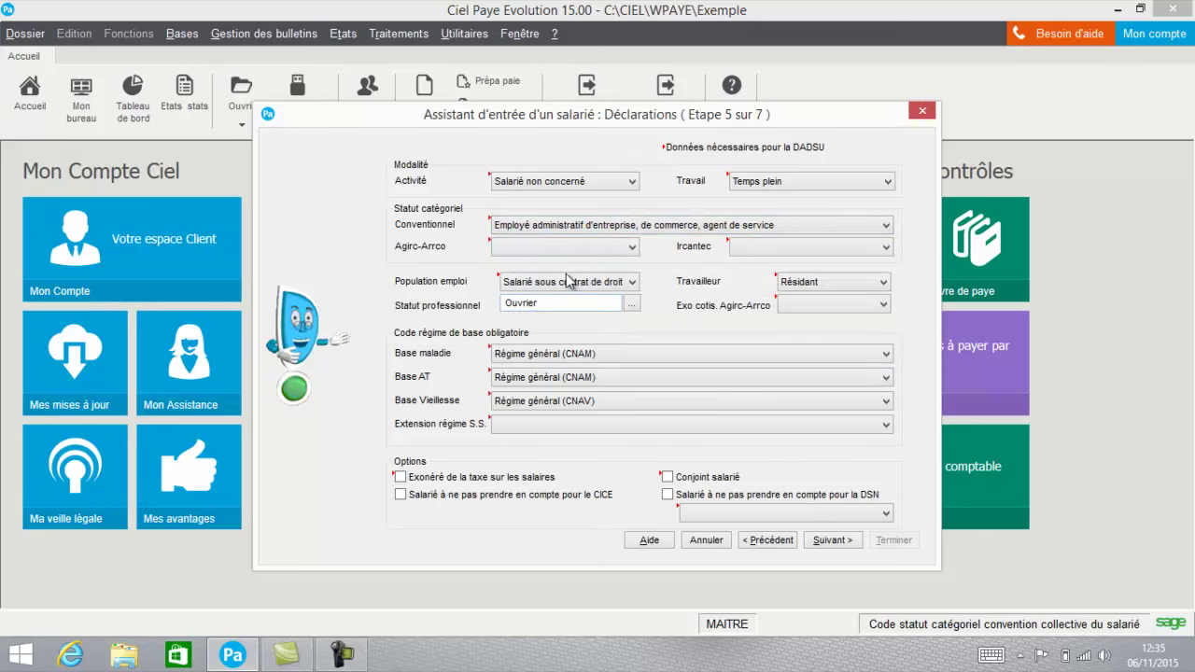
click(560, 248)
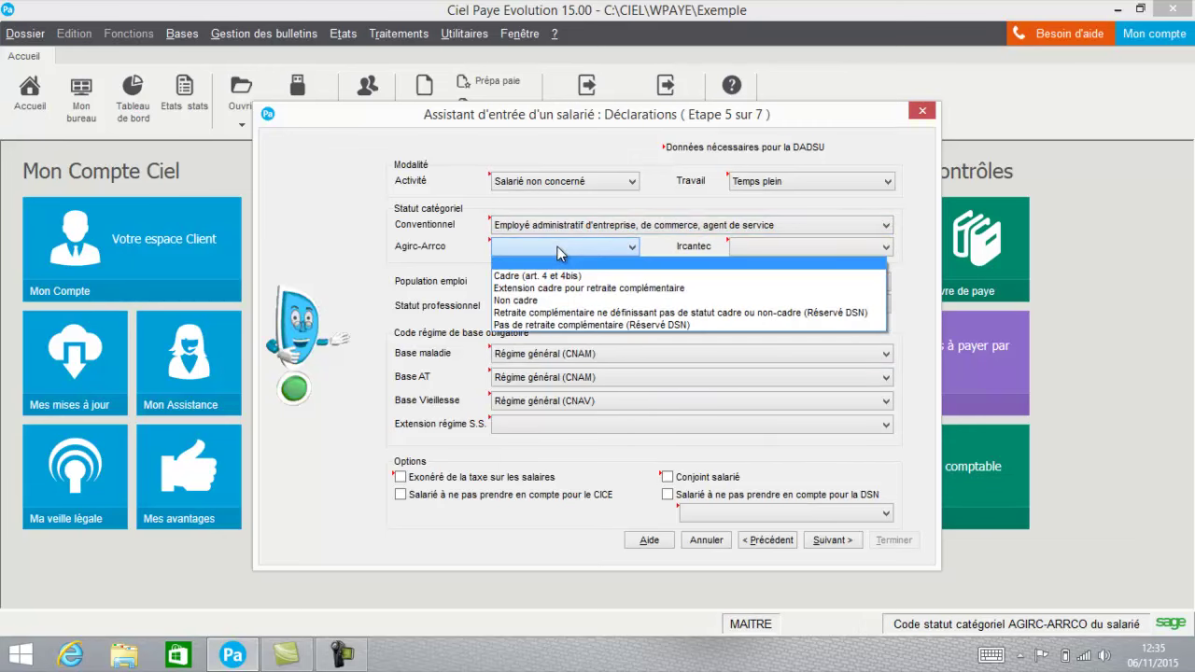
click(541, 301)
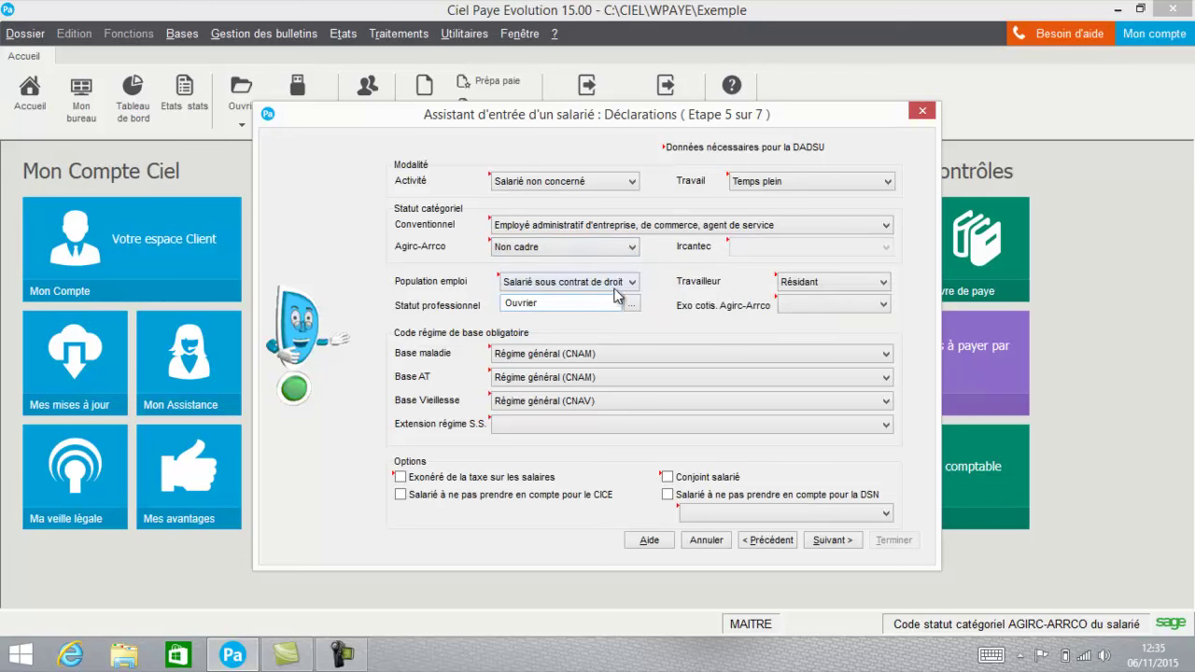
Keep the private-law employee population and set professional status to Employé.
click(619, 287)
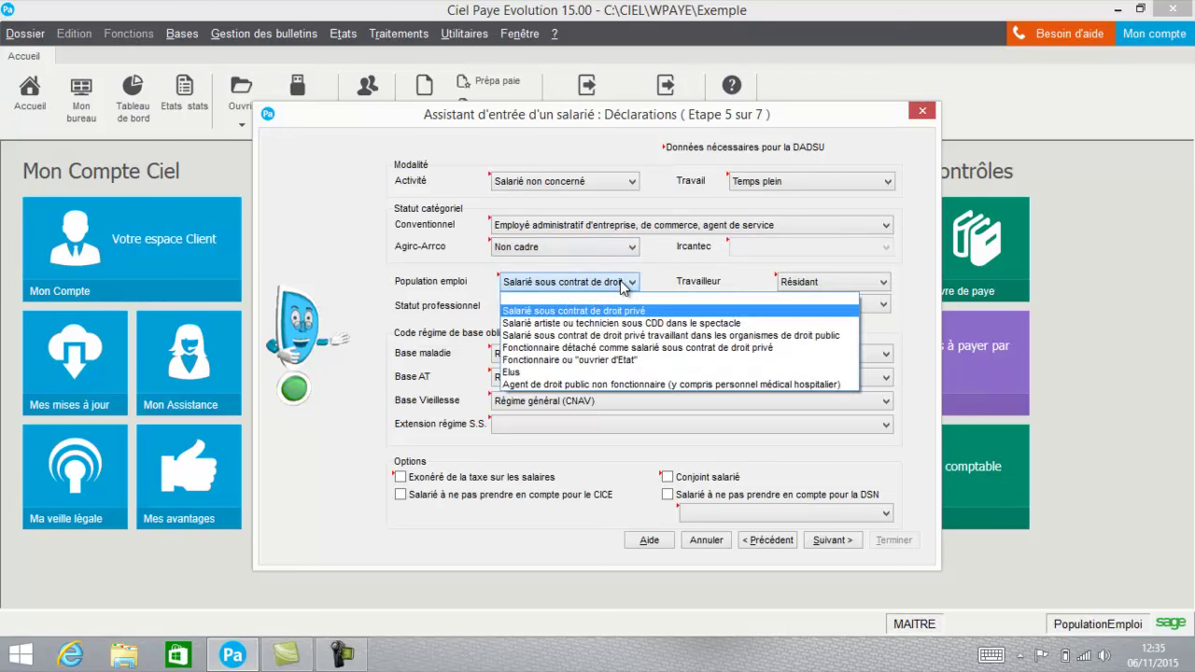
click(618, 311)
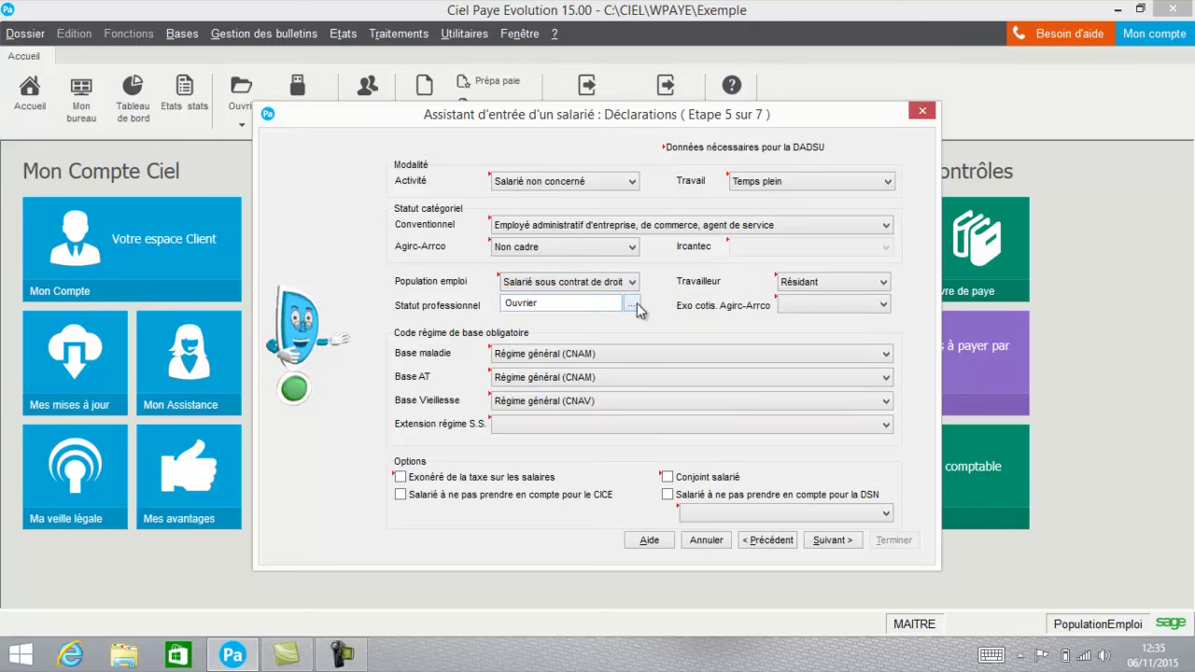
click(632, 305)
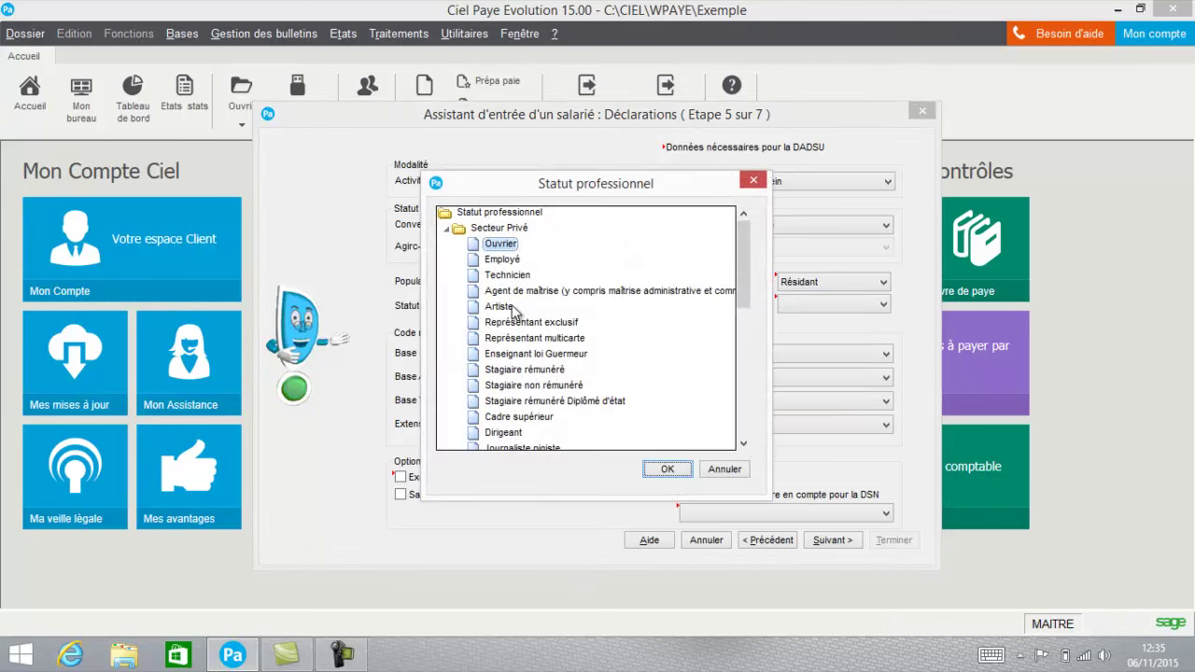
click(504, 259)
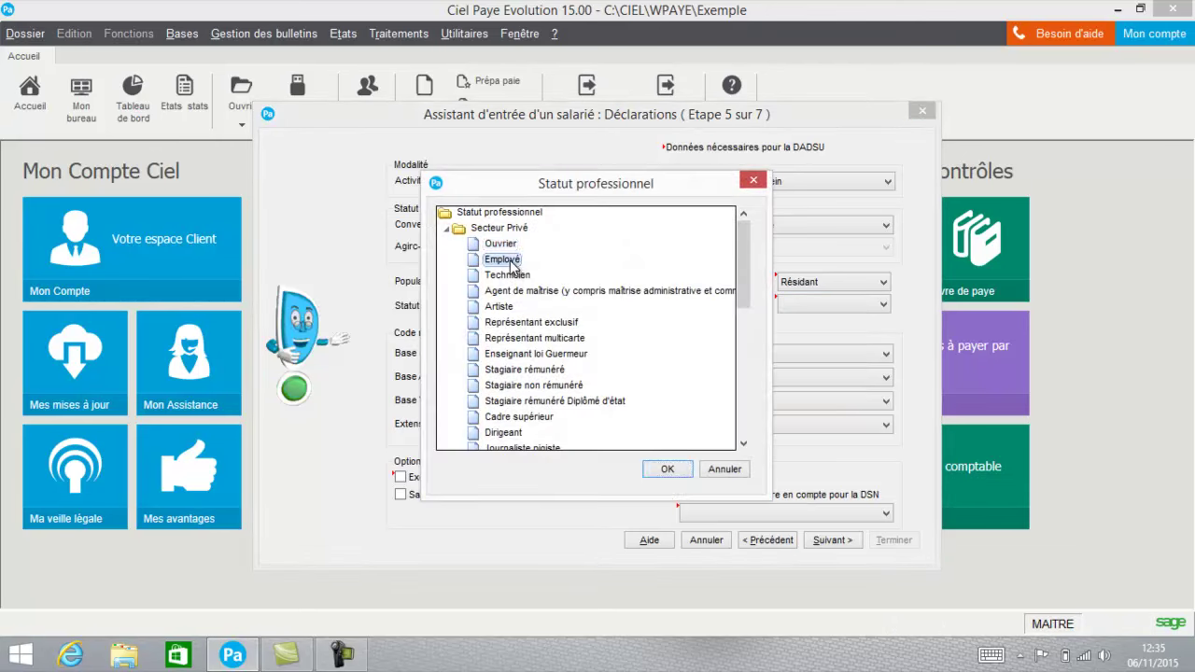
click(660, 470)
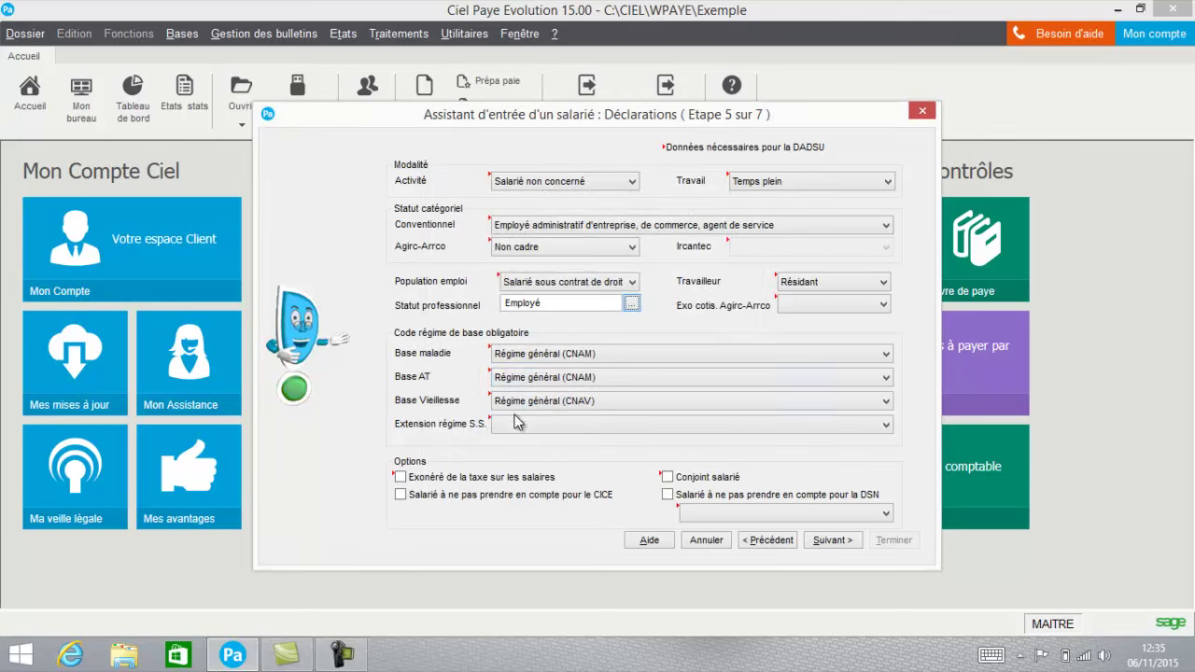
click(819, 540)
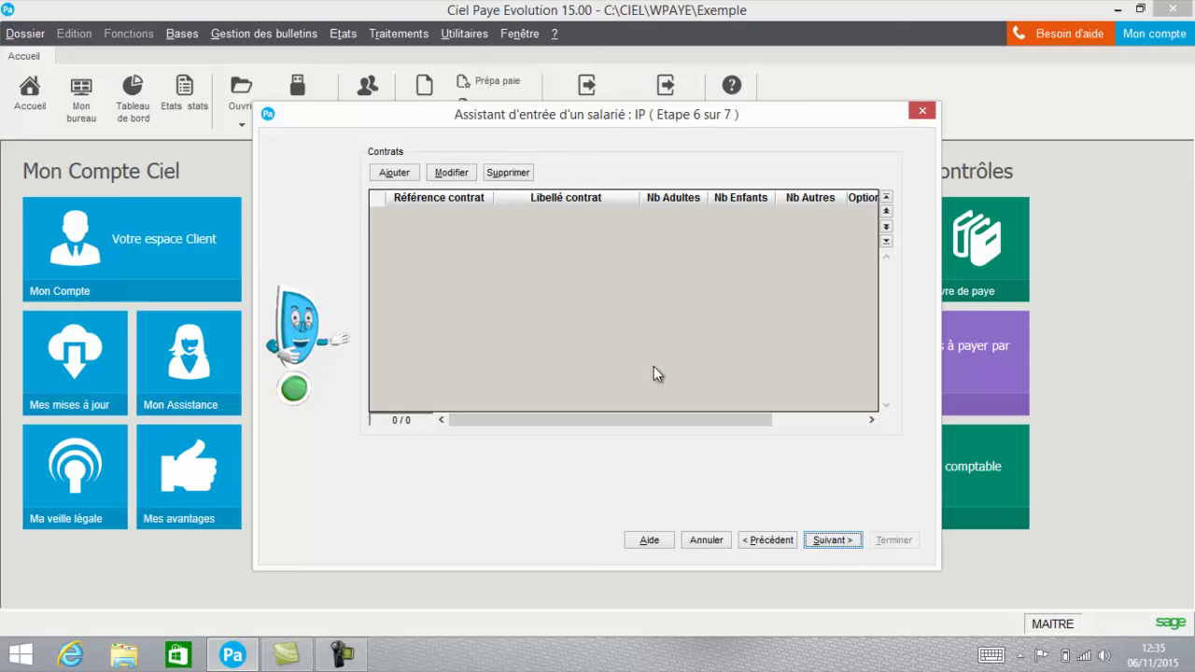
Advance to step 7 (Fin) and finish the wizard to produce the DPAE PDF.
click(833, 541)
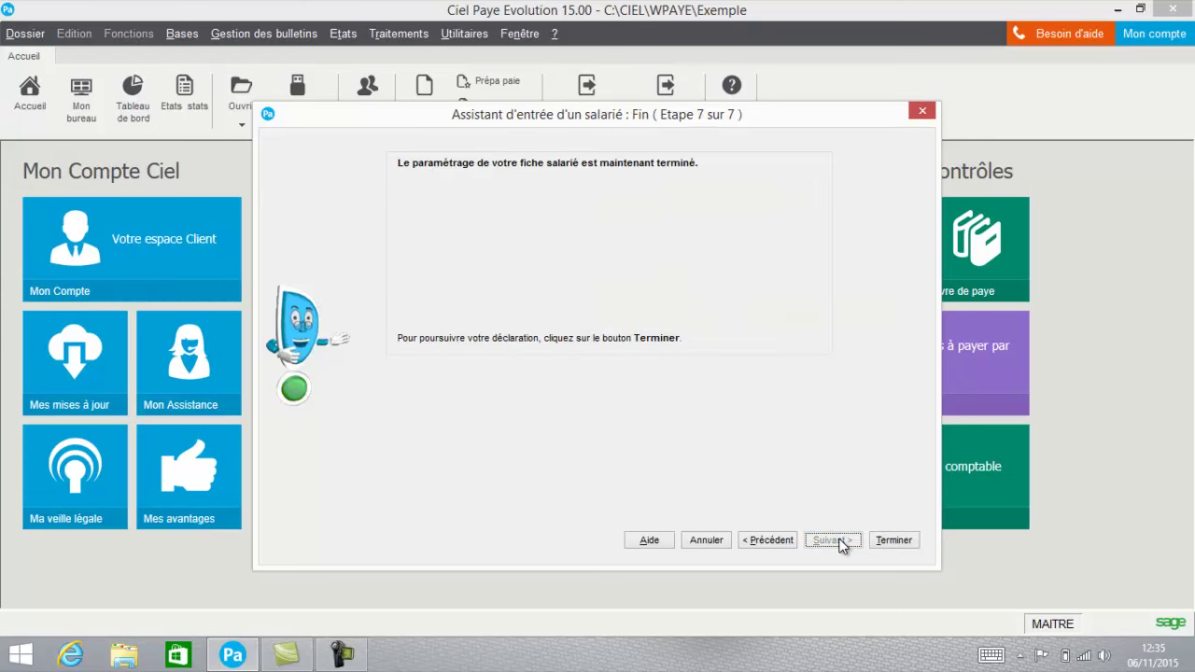
click(879, 541)
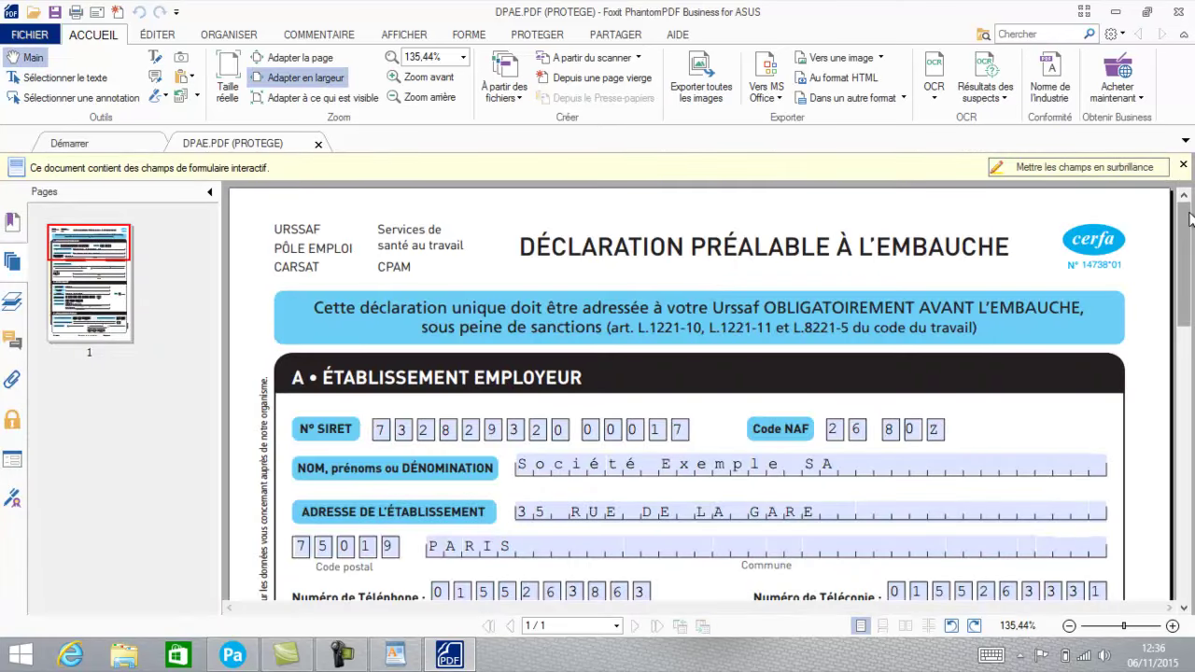
Close the DPAE form in Foxit without saving, then close the employment contract in WordPad.
drag(1182, 221, 1189, 392)
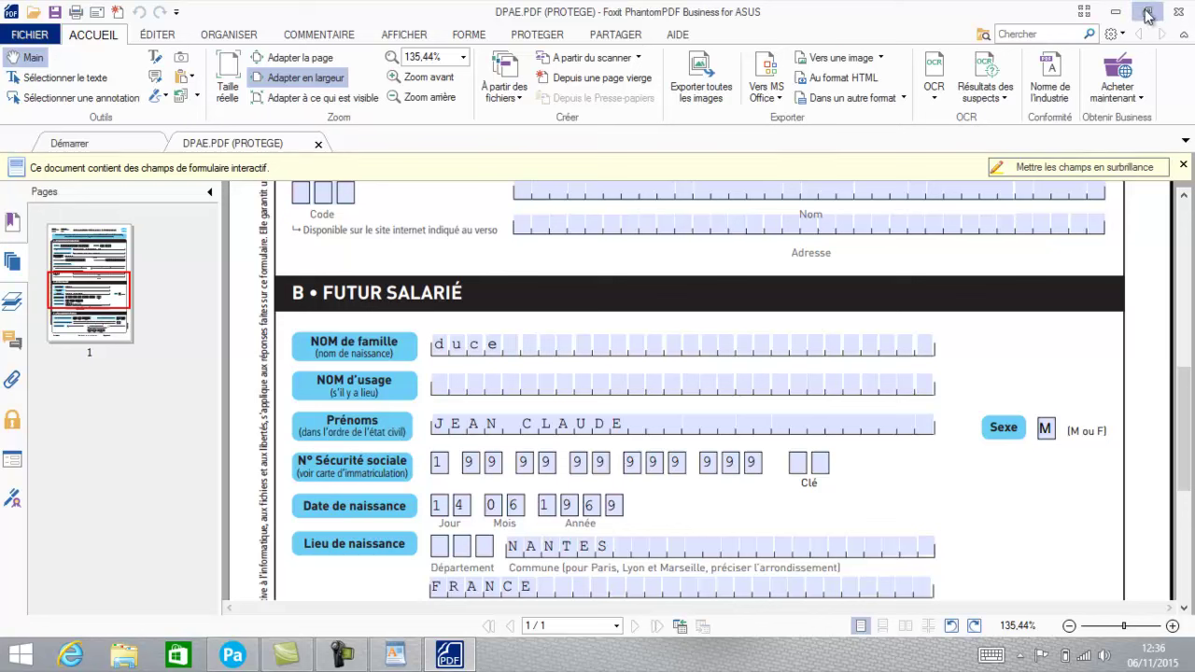
click(1181, 15)
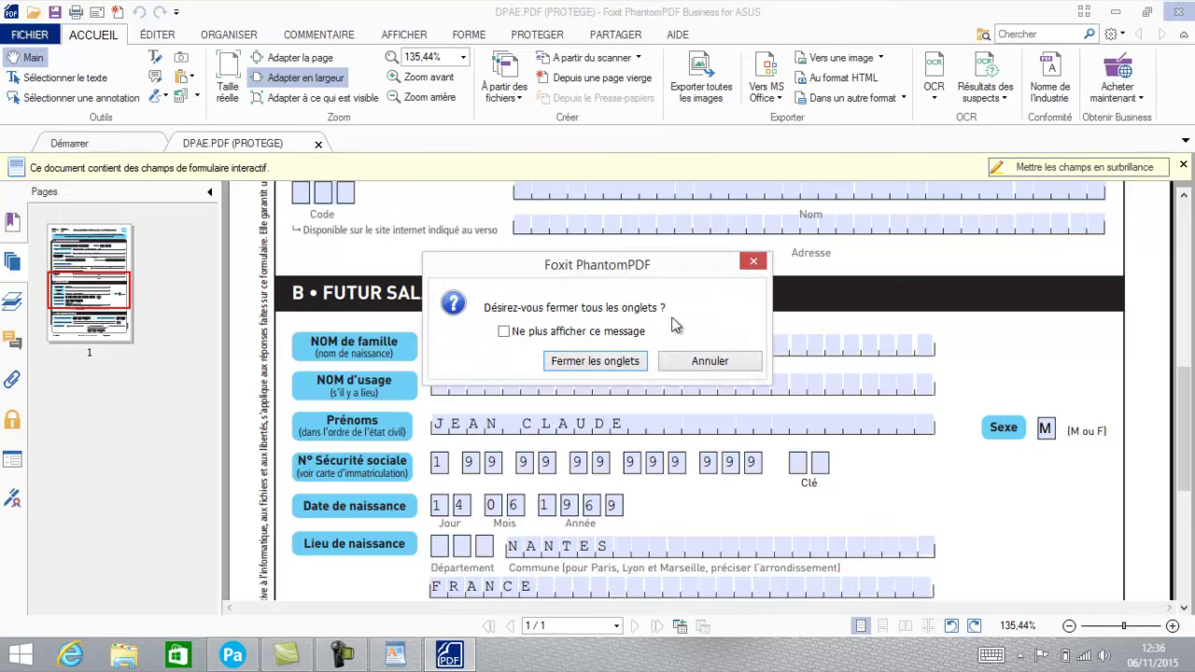
click(615, 362)
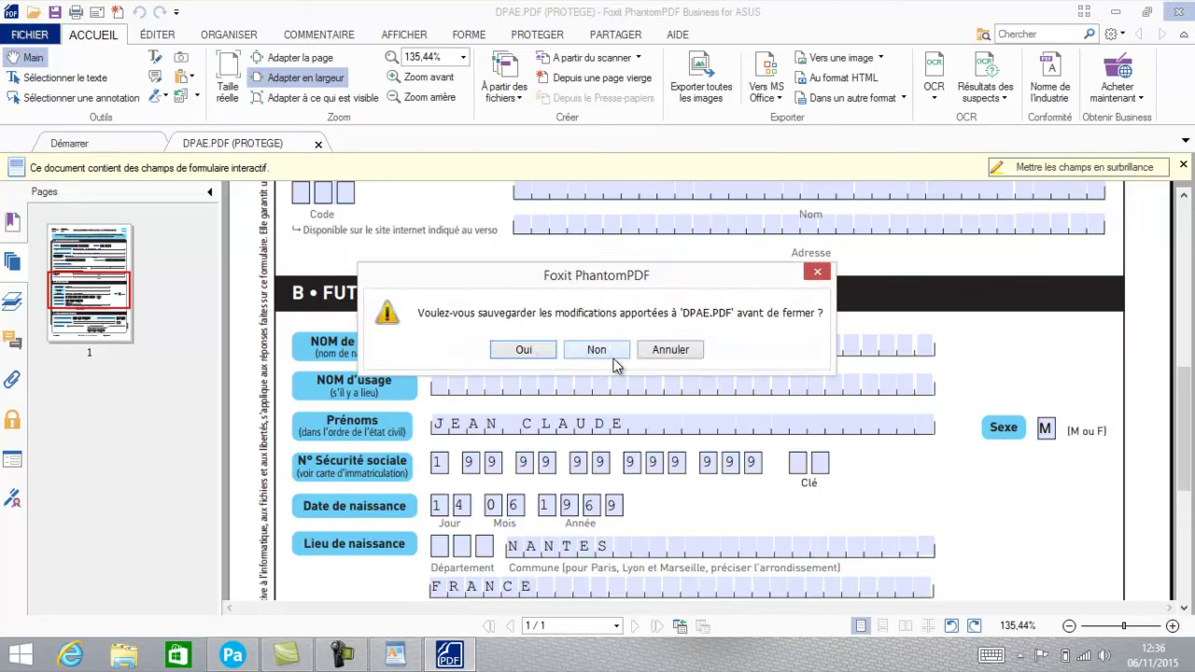
click(604, 351)
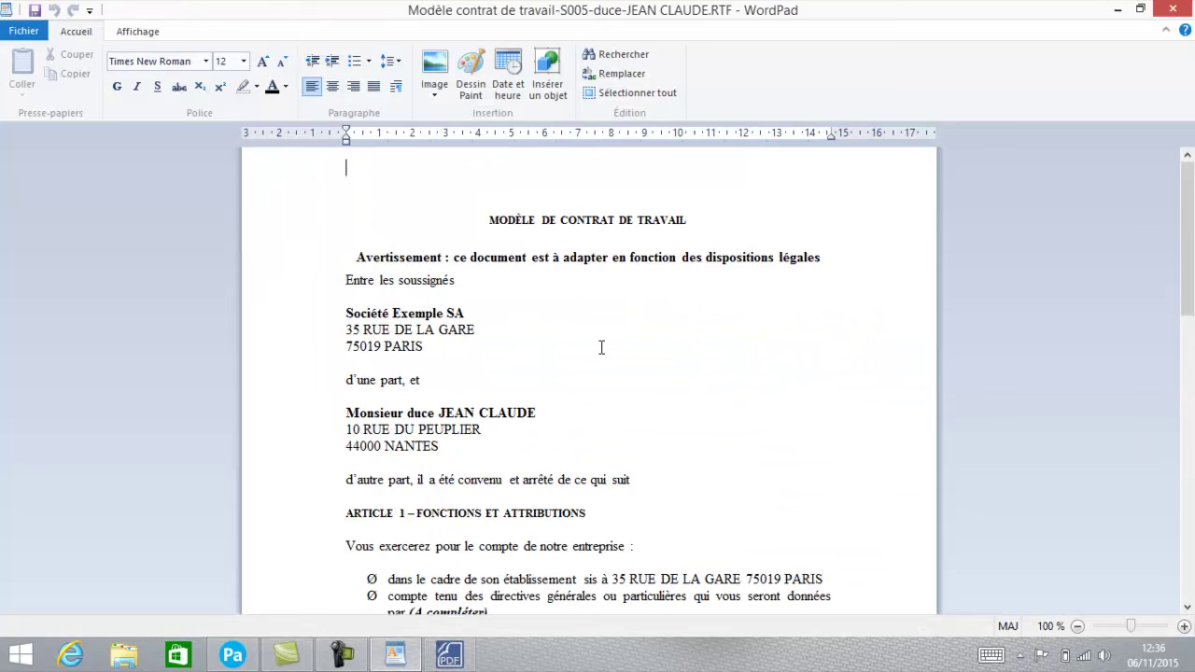
click(1171, 9)
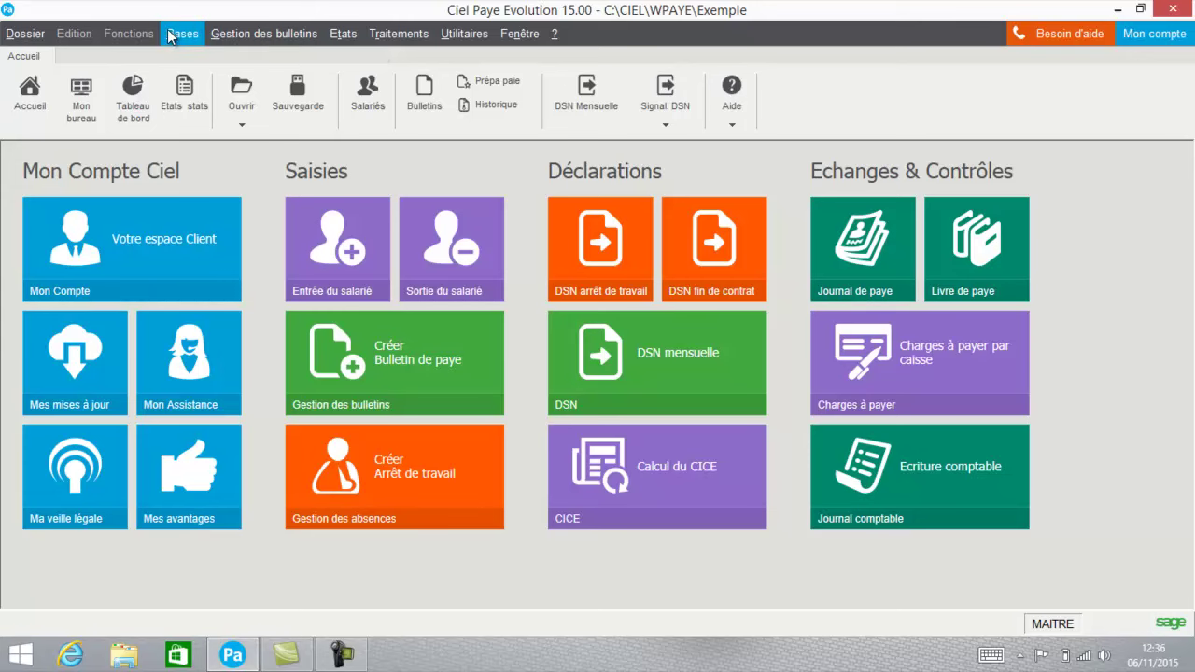
Open S005 from Bases > Salariés and show its Affectation tab (Comptable, Comptabilité, NONCADRE).
click(171, 35)
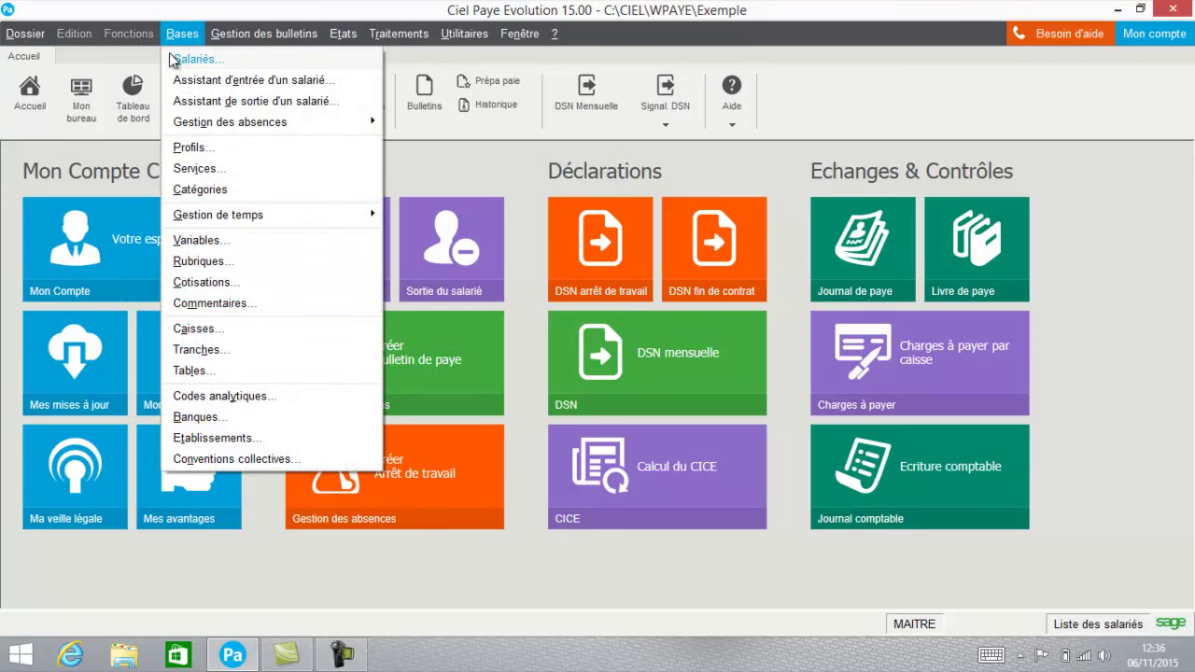
click(177, 61)
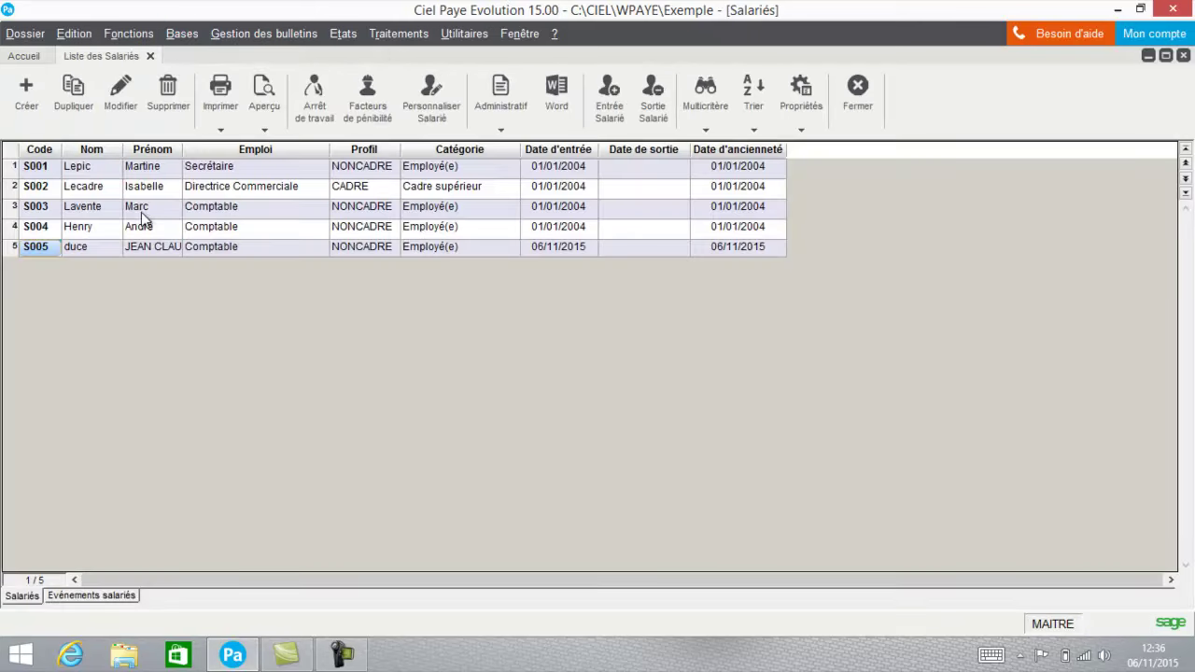
click(140, 245)
click(120, 98)
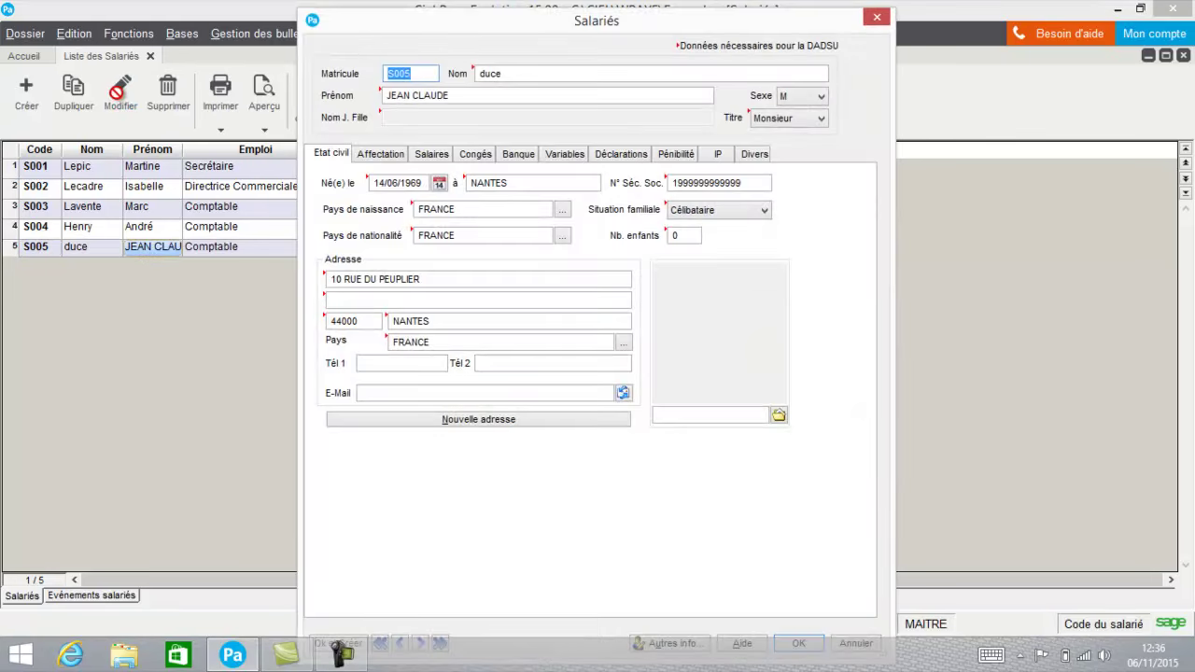
click(371, 301)
click(400, 160)
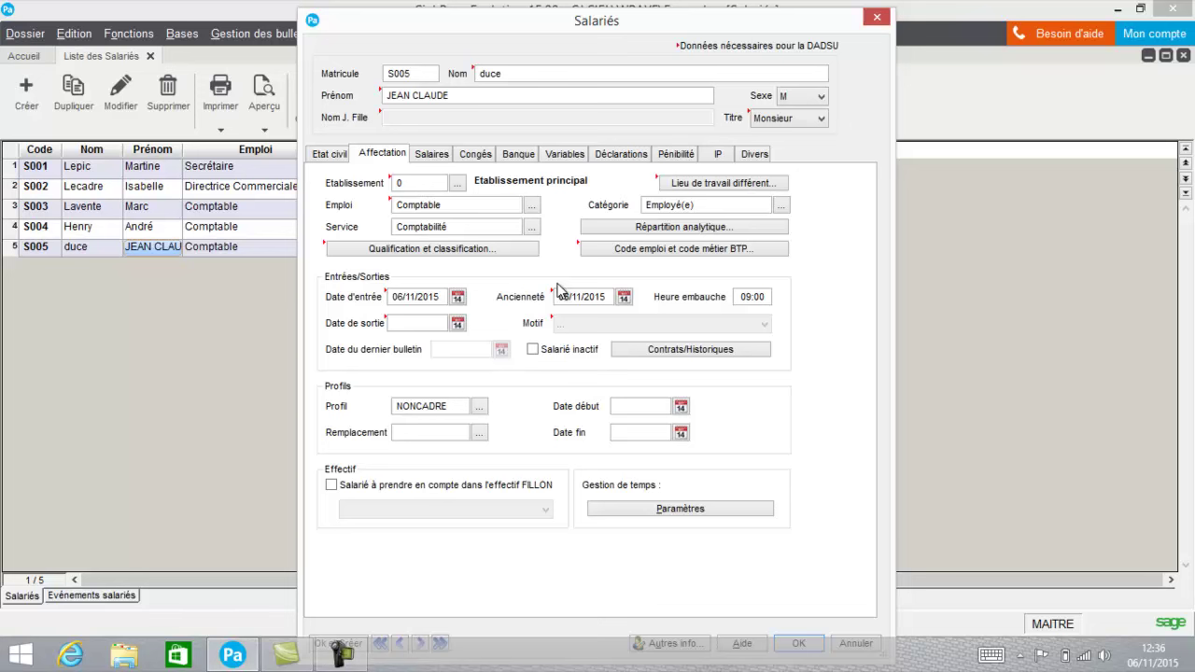
Check the qualification details and the BTP job-code window, closing both with no codes entered.
click(473, 252)
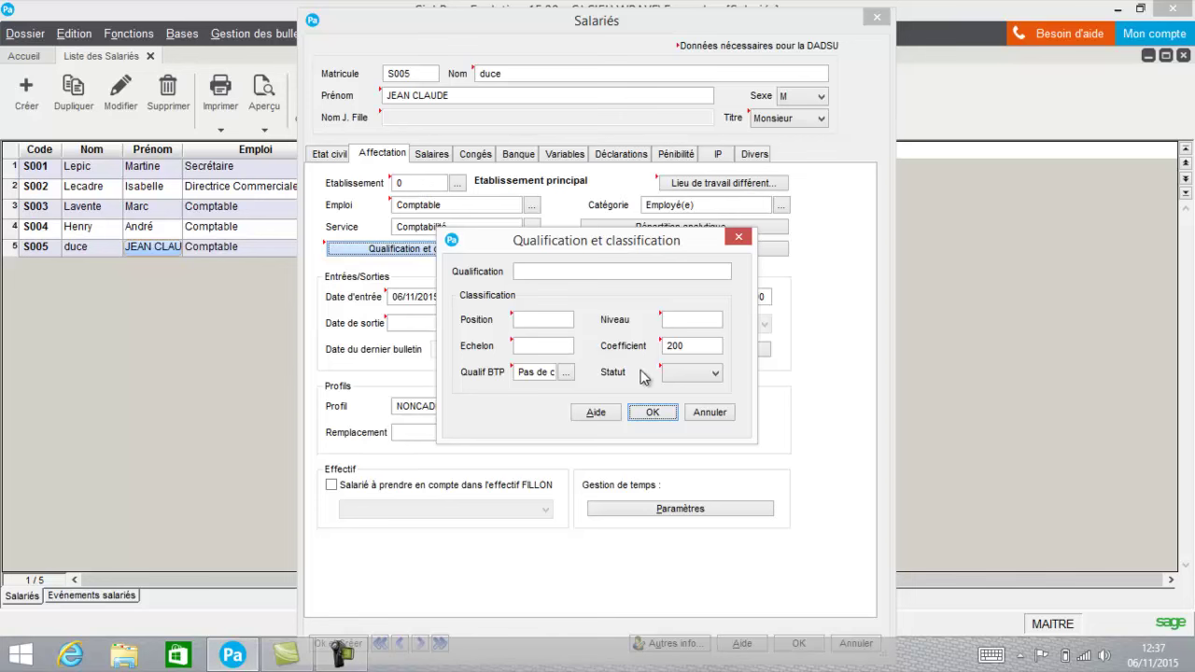
click(700, 413)
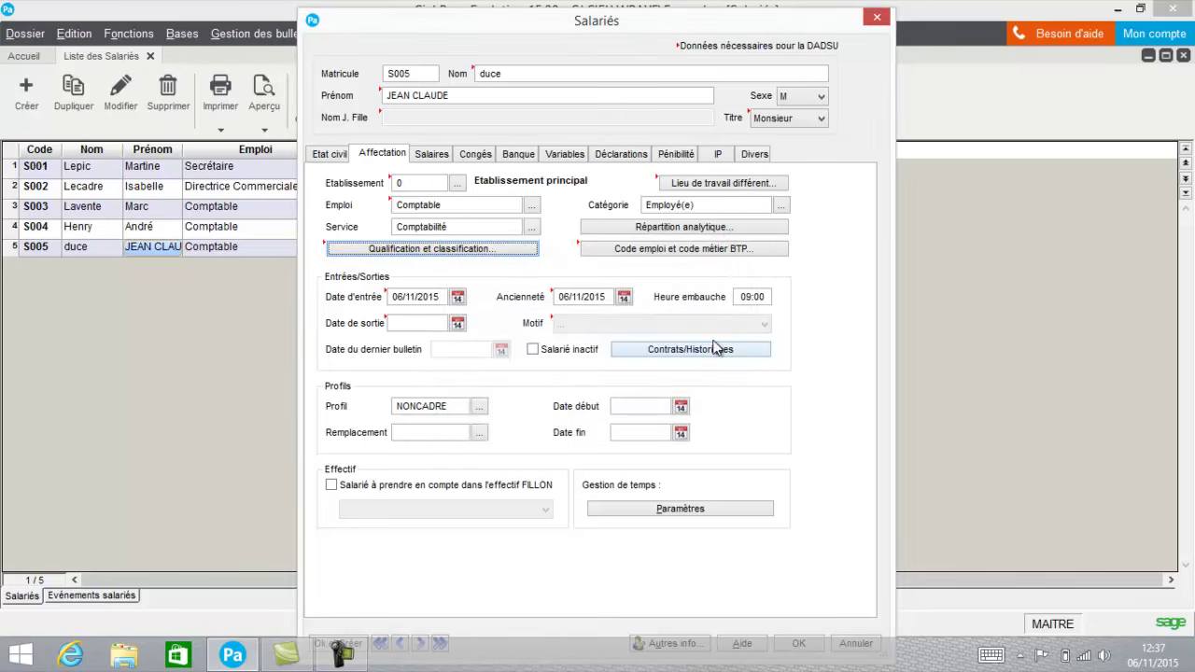
click(722, 252)
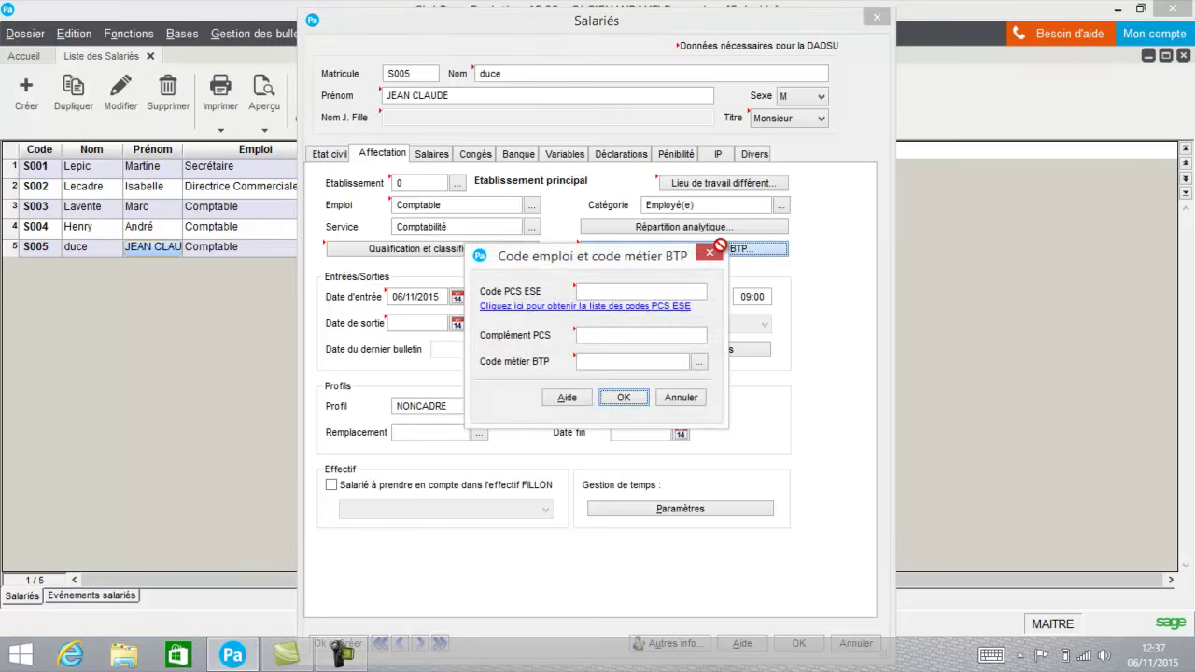
click(630, 292)
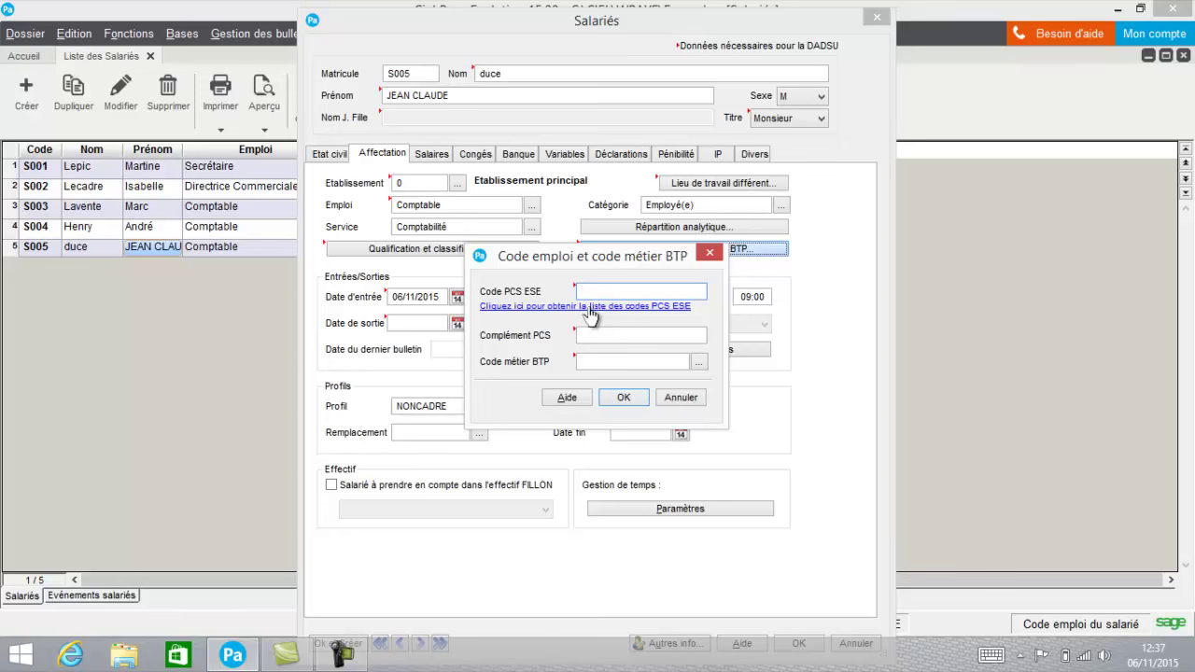
click(624, 397)
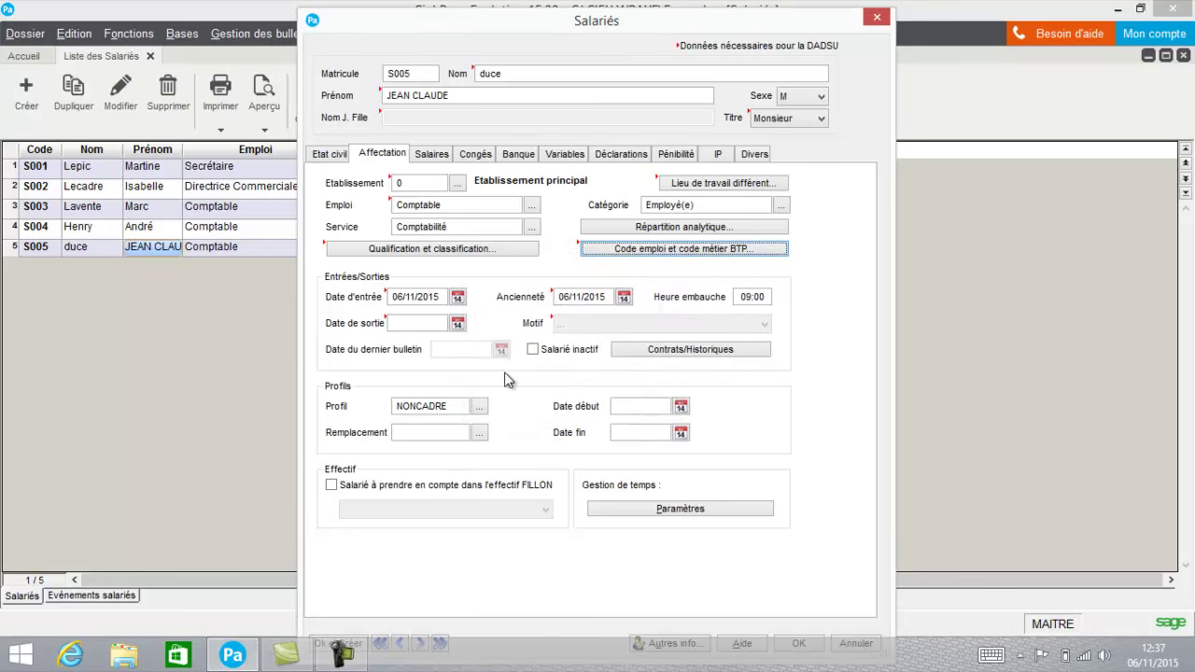
Go through the Salaires tab to the Congés tab, where all leave balances are 0.0000.
click(432, 157)
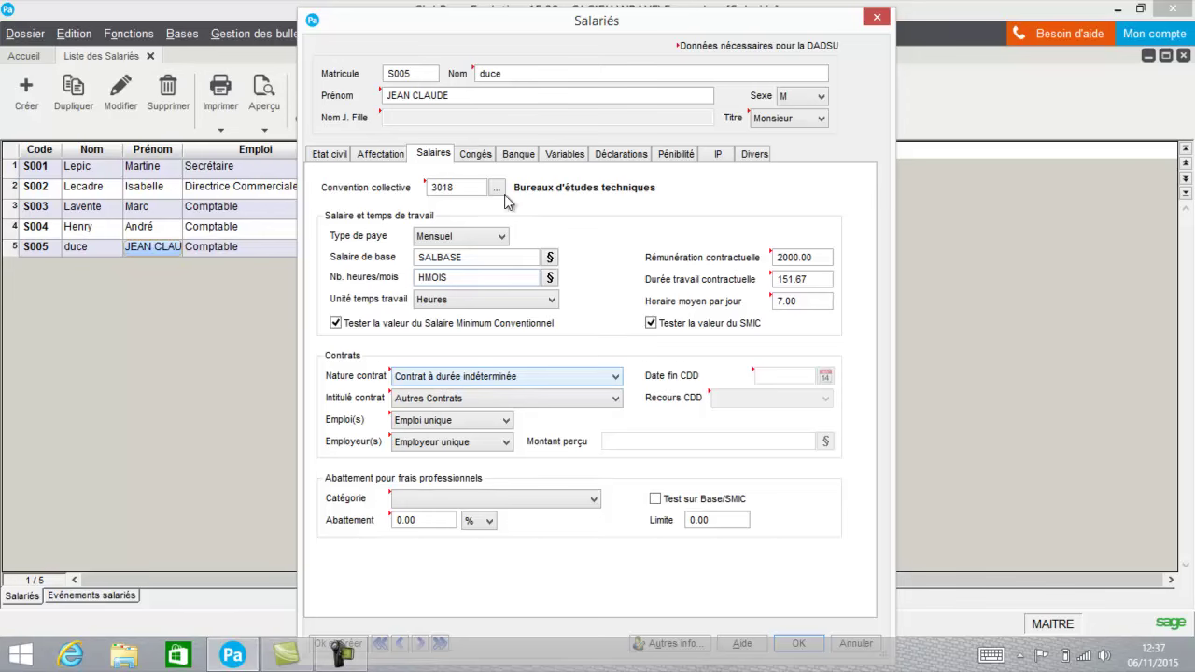
click(477, 155)
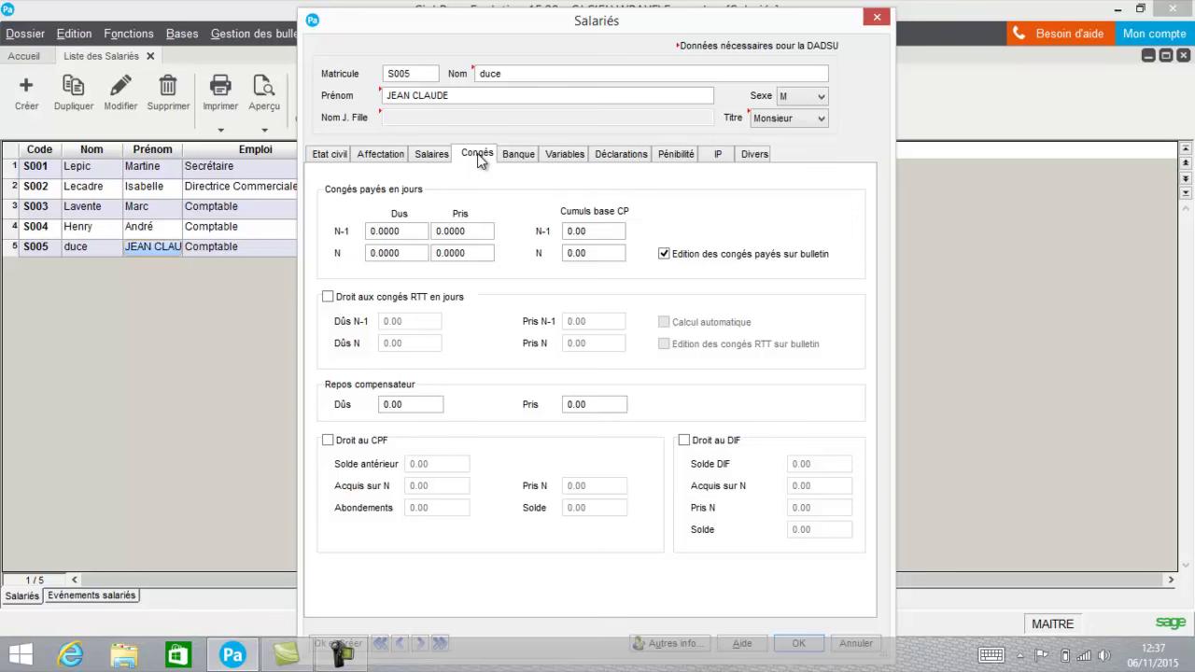
Inspect the prior-year and current-year Dus leave values without changing them.
click(408, 236)
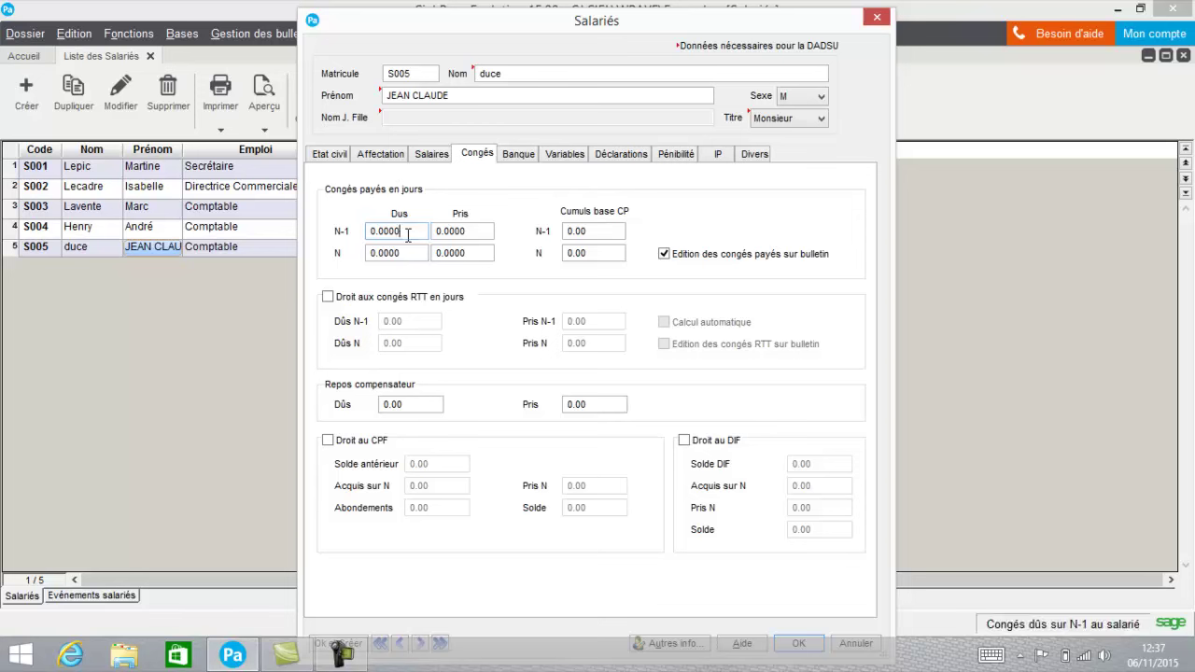
drag(408, 236, 365, 234)
click(391, 253)
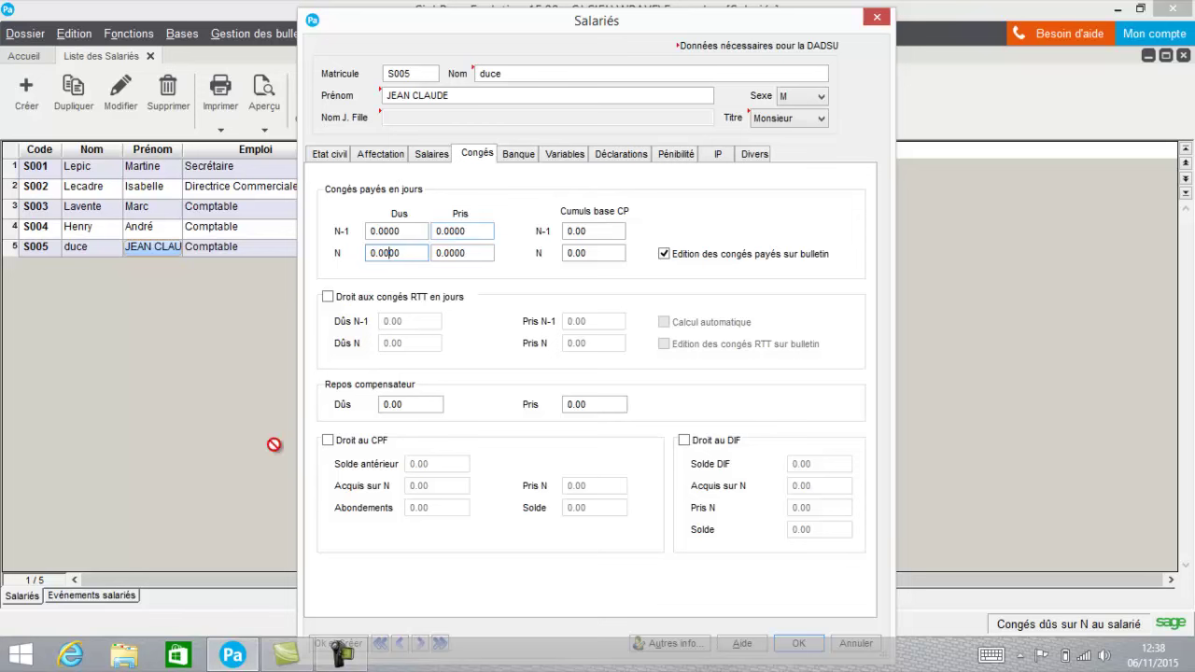
Tick Droit au DIF and Droit au CPF, untick both again, and show the Banque tab.
click(685, 441)
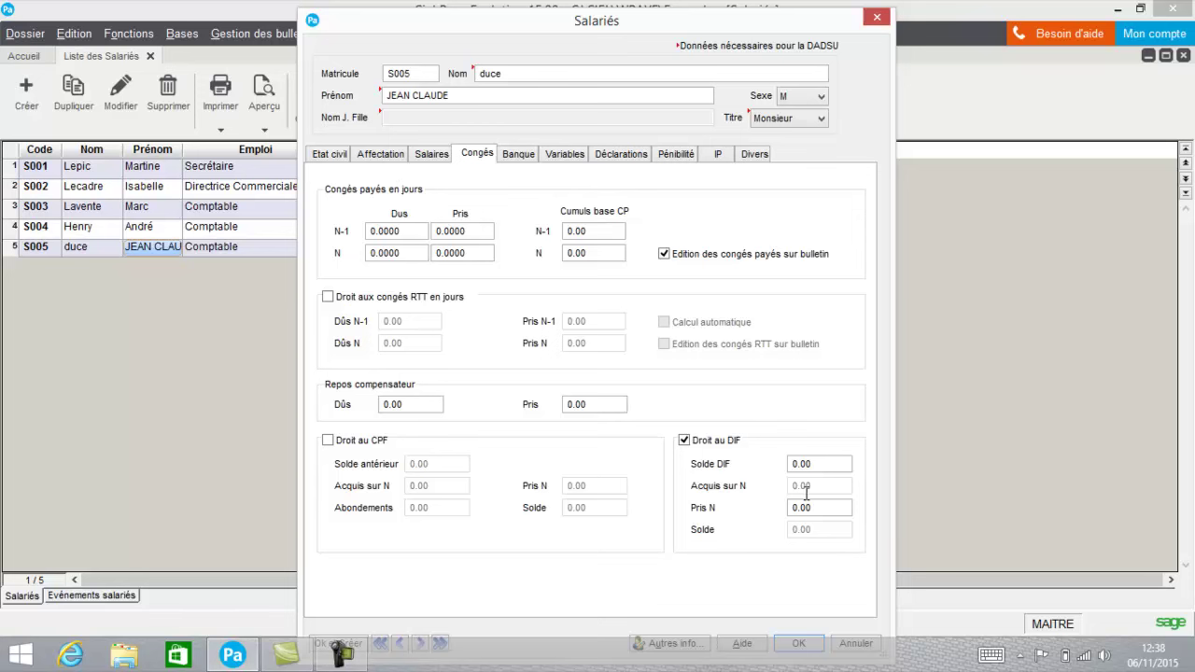
click(329, 440)
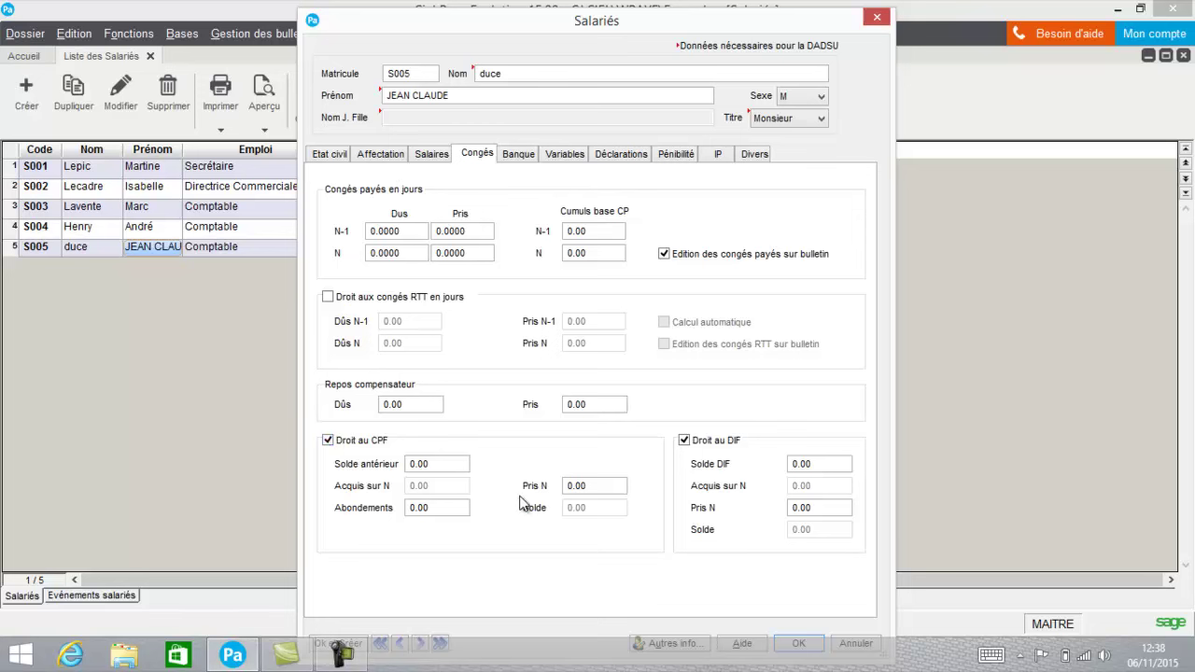
click(353, 438)
click(686, 441)
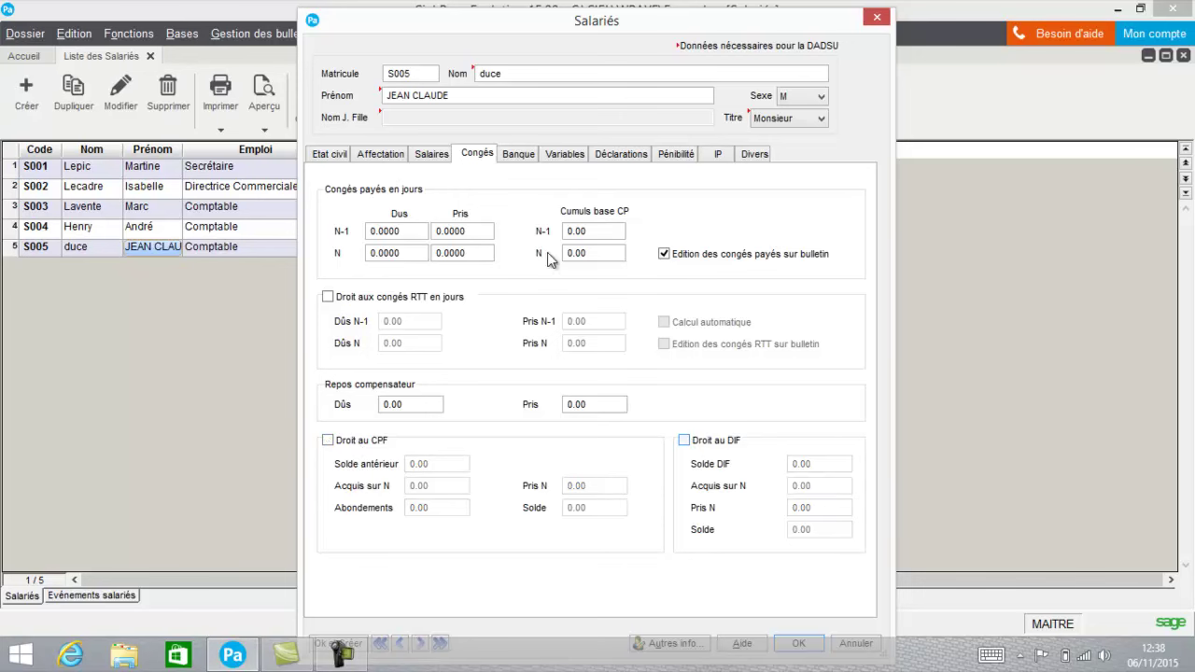
click(518, 155)
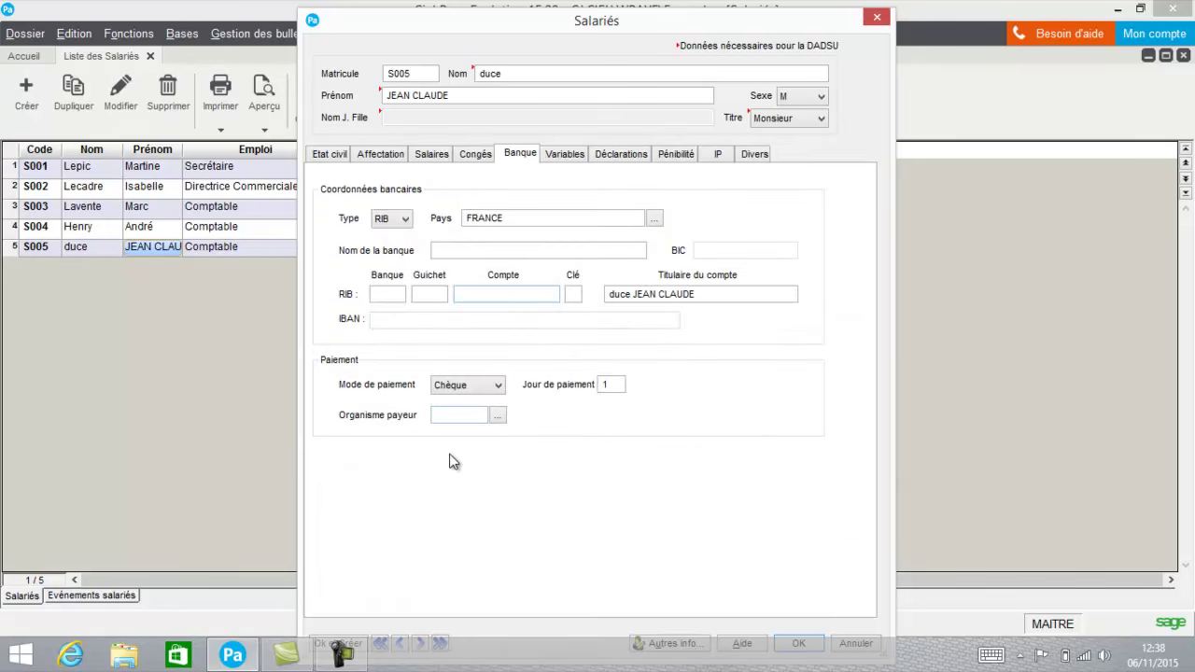
Show the Variables tab listing 123 payroll variables such as HCHOM and NBCV at 0.000.
click(554, 161)
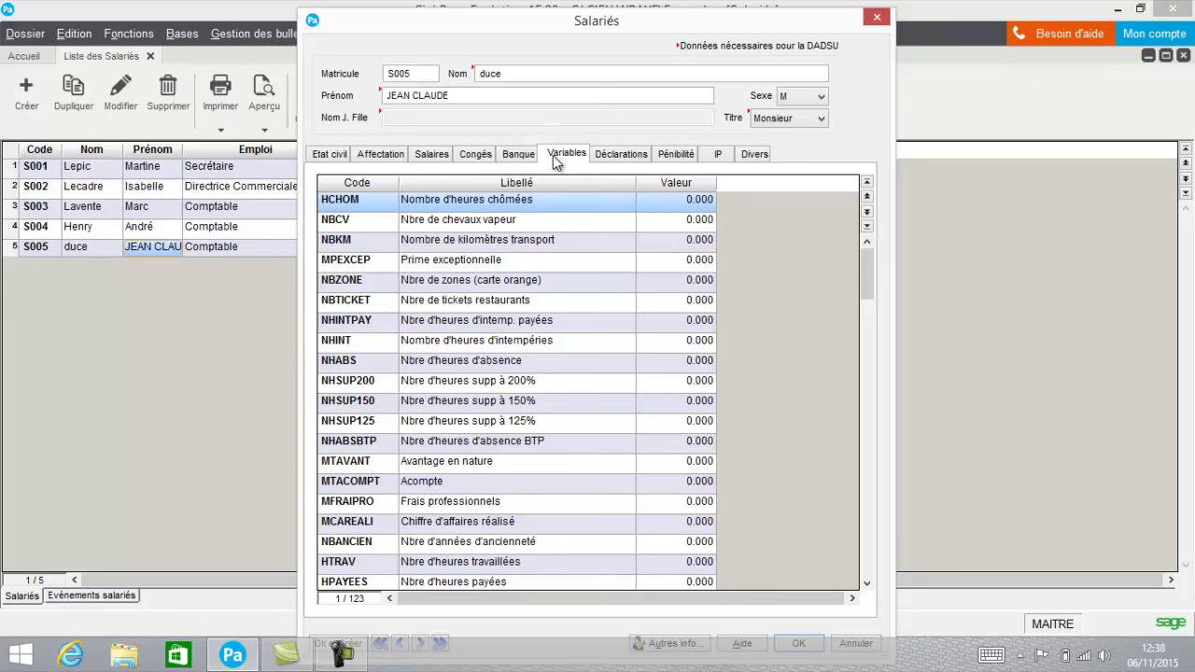
Enter 2000 as the SALBASE value in the Variables table, then show the Déclarations tab.
click(432, 156)
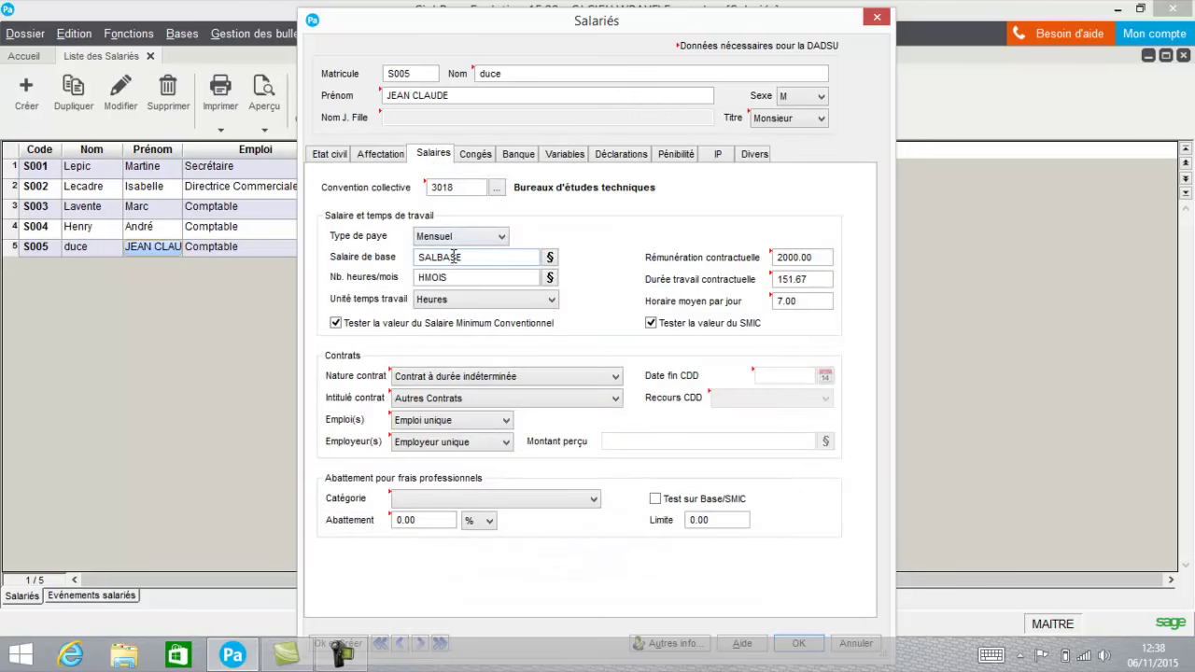
click(561, 157)
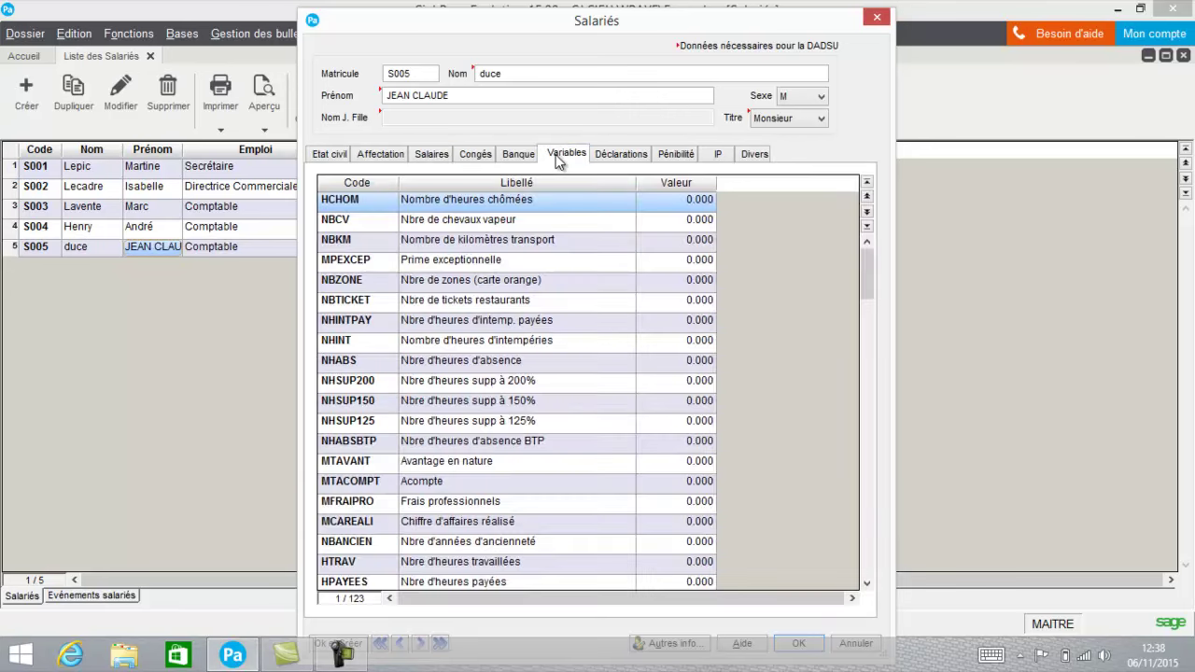
drag(867, 268, 859, 300)
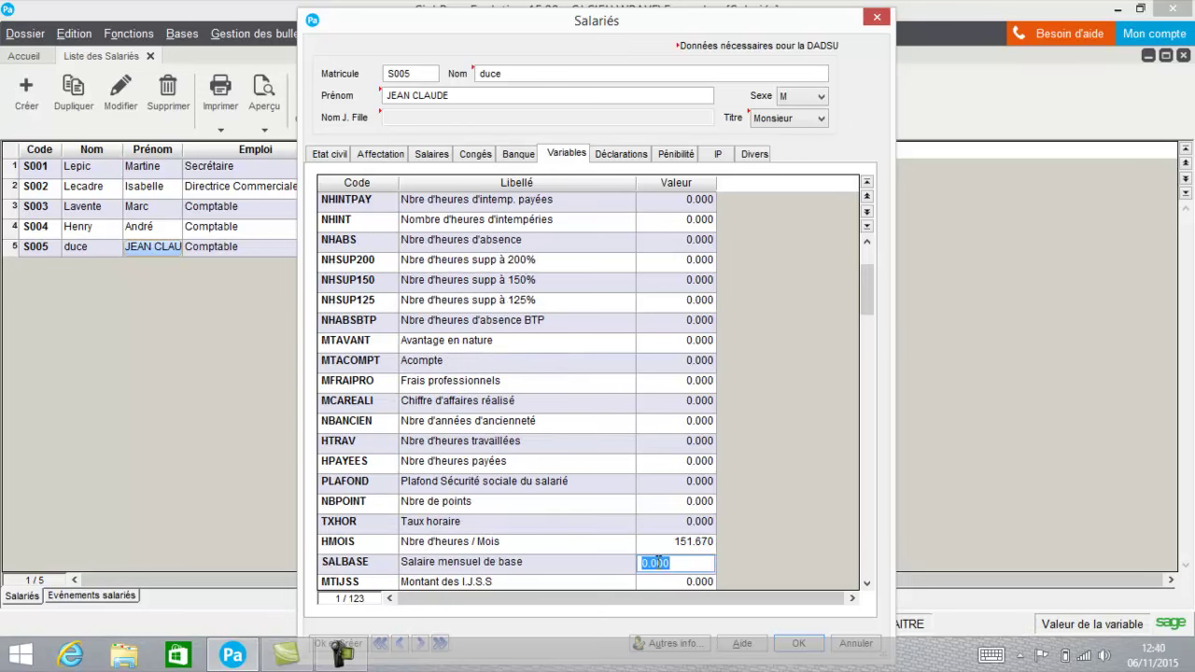
text(2000)
double_click(658, 563)
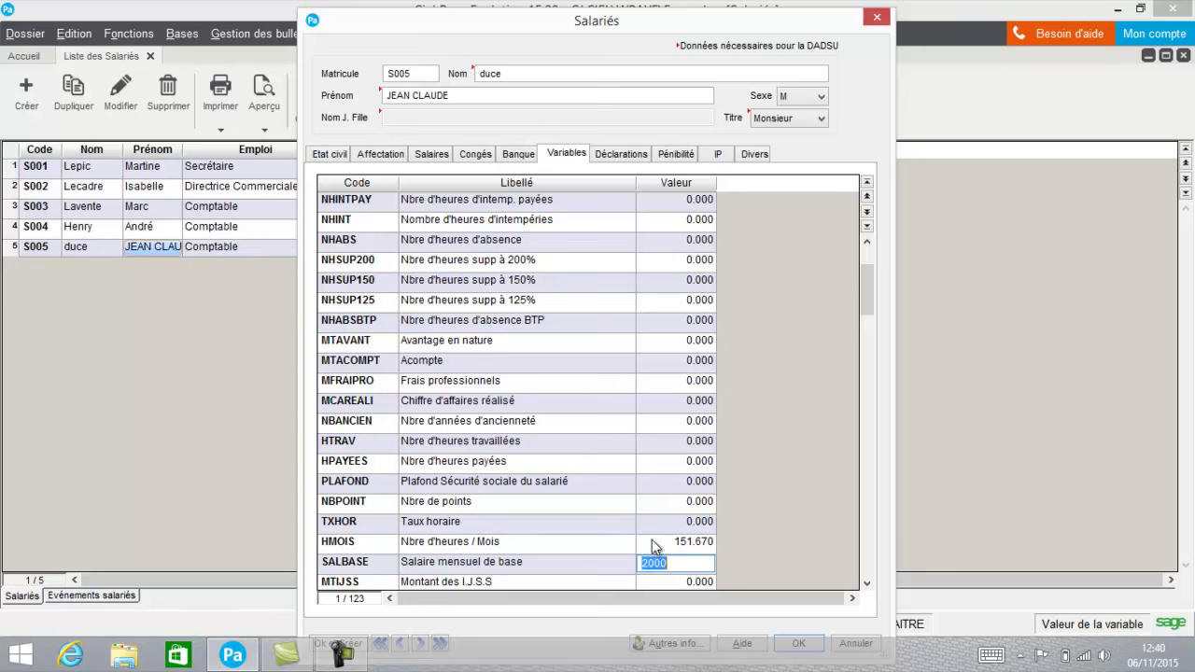
click(611, 471)
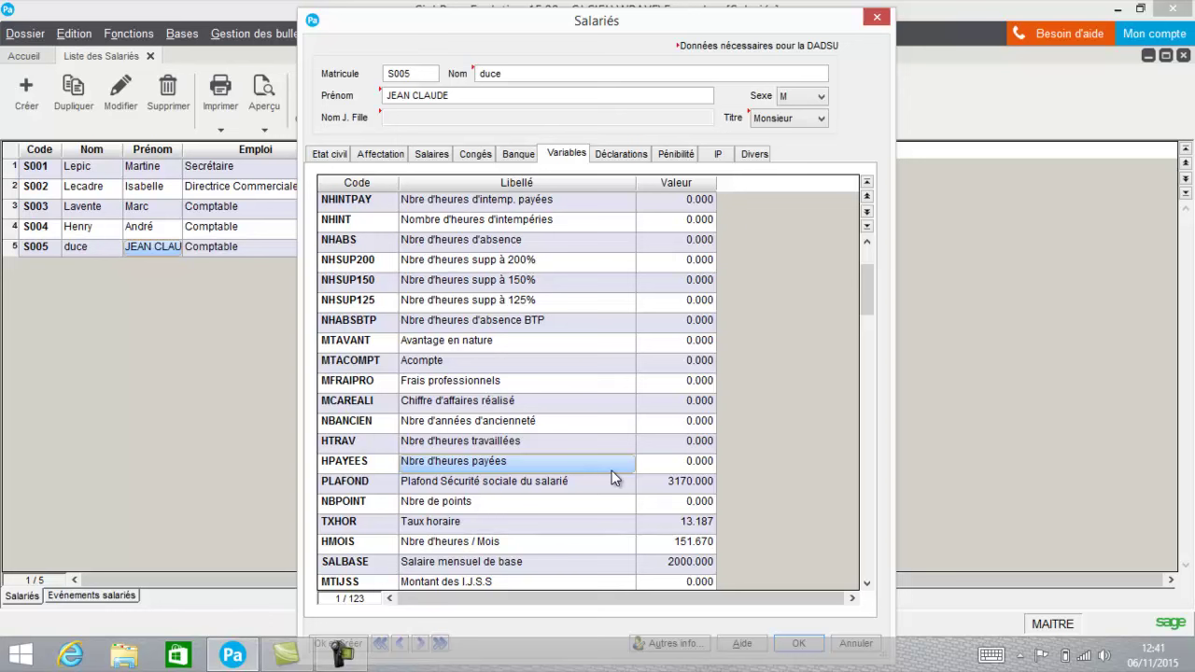
click(628, 153)
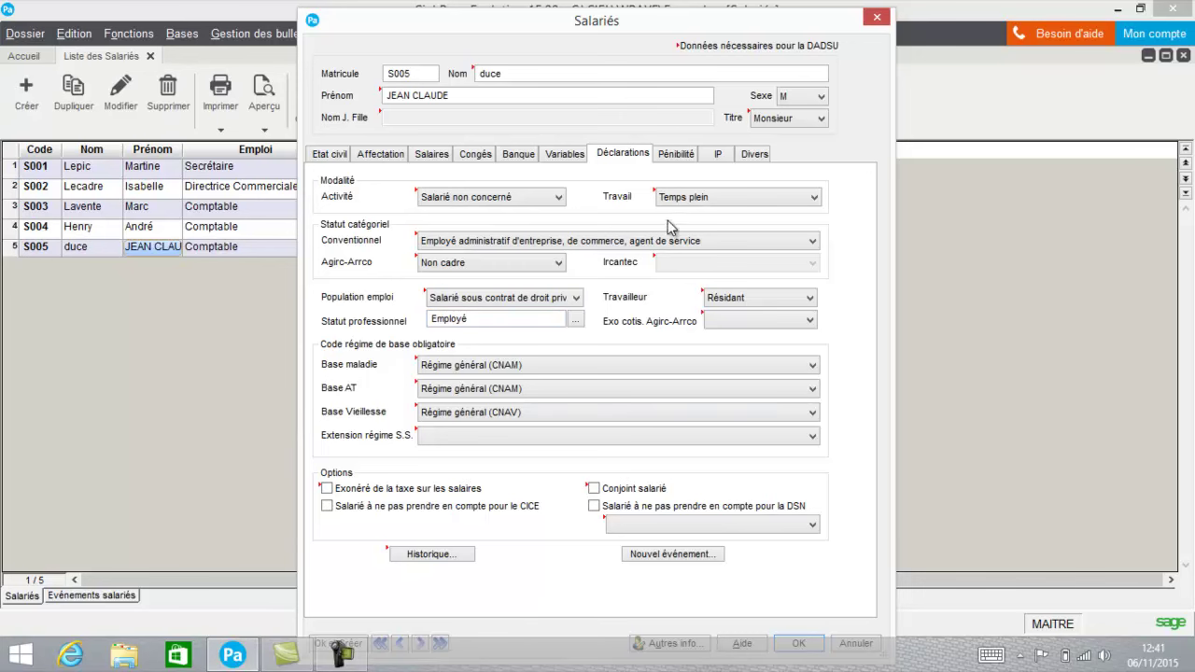
Show the Pénibilité tab for 2015, contract CT00005, with all four factors unticked.
click(676, 152)
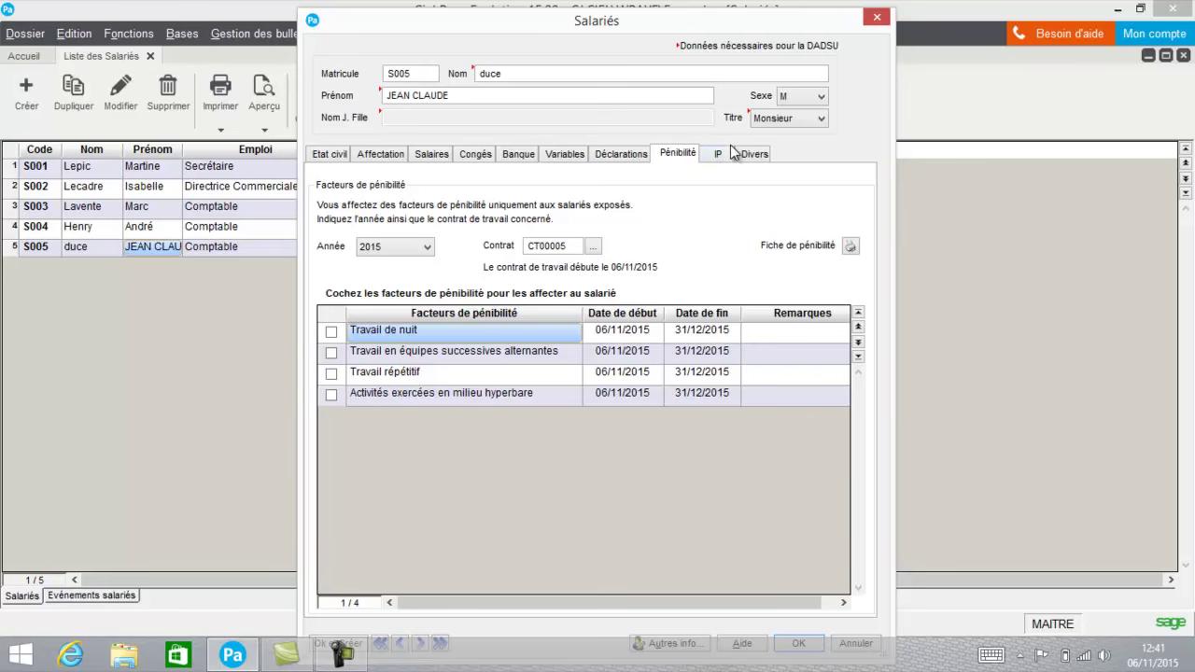
Show the IP tab, whose Contrats table is empty (0/0).
click(725, 156)
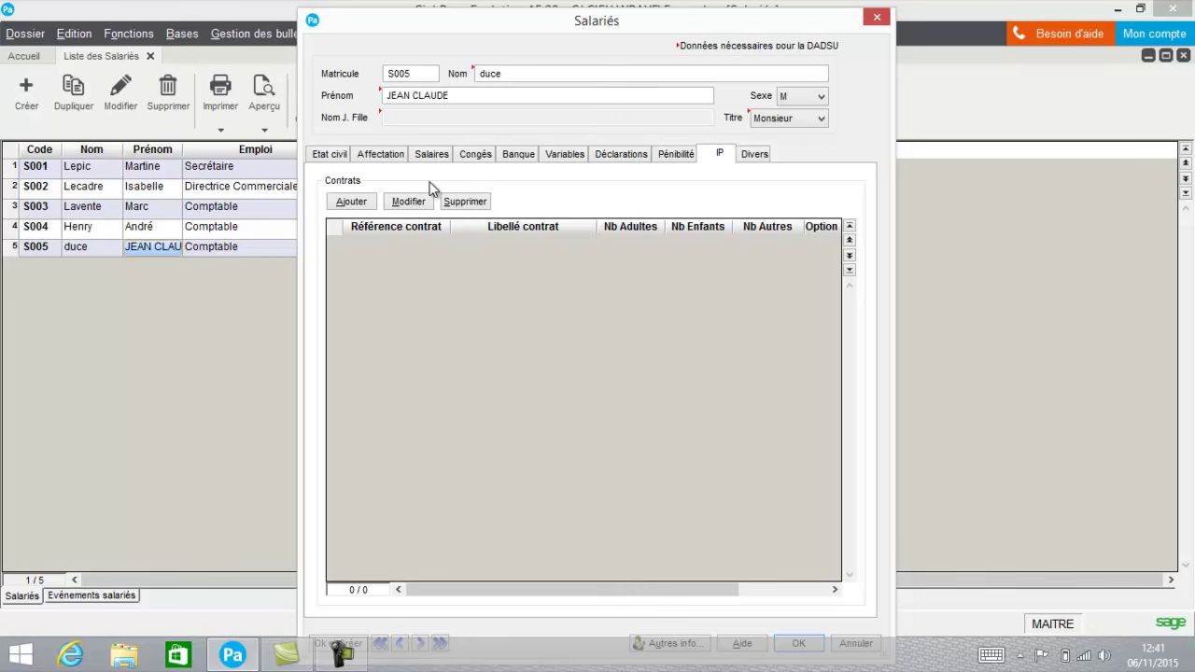
Add provident contract CT00004 Contrat santé through the Code contrat lookup.
click(359, 205)
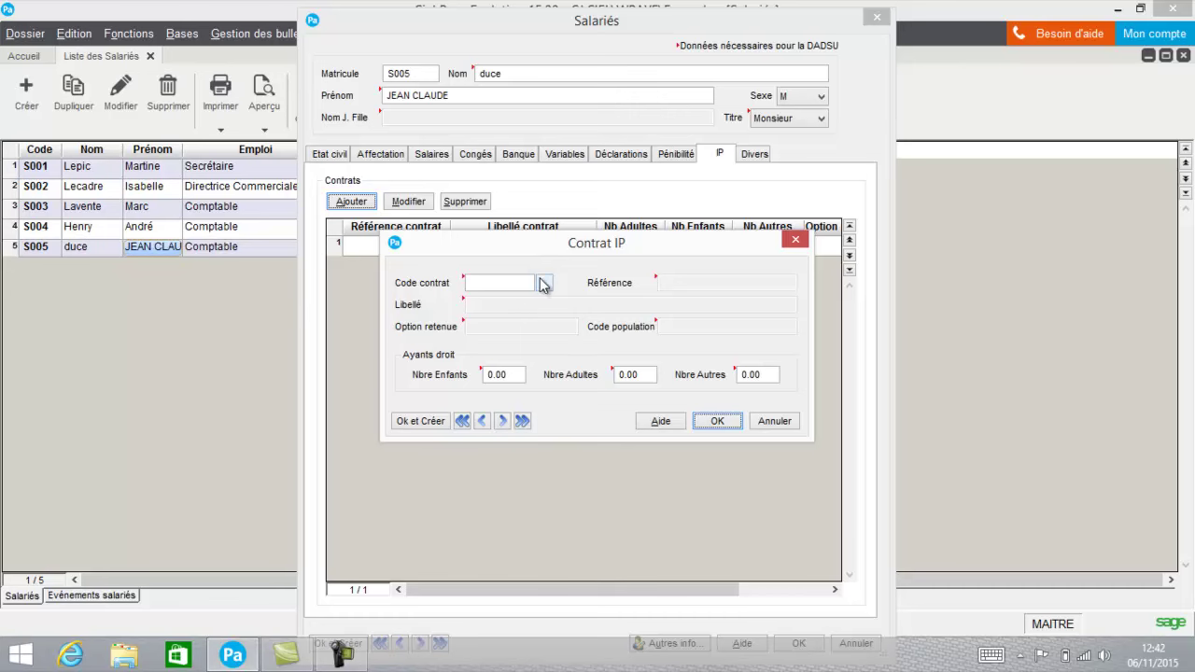
click(545, 283)
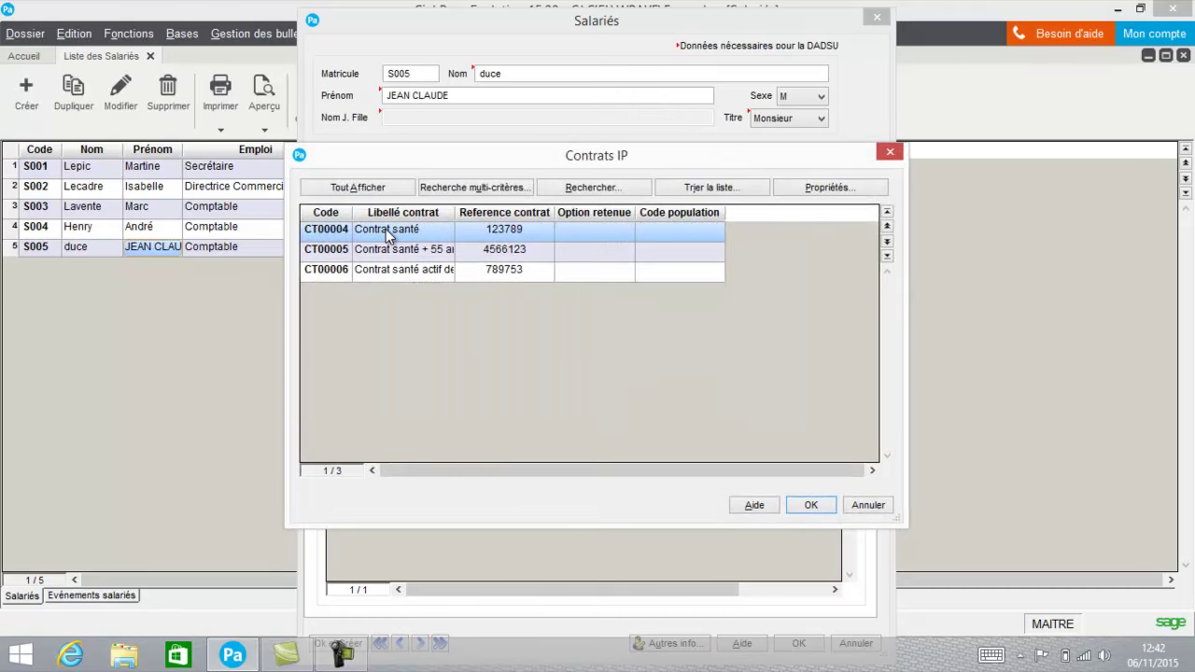
double_click(341, 234)
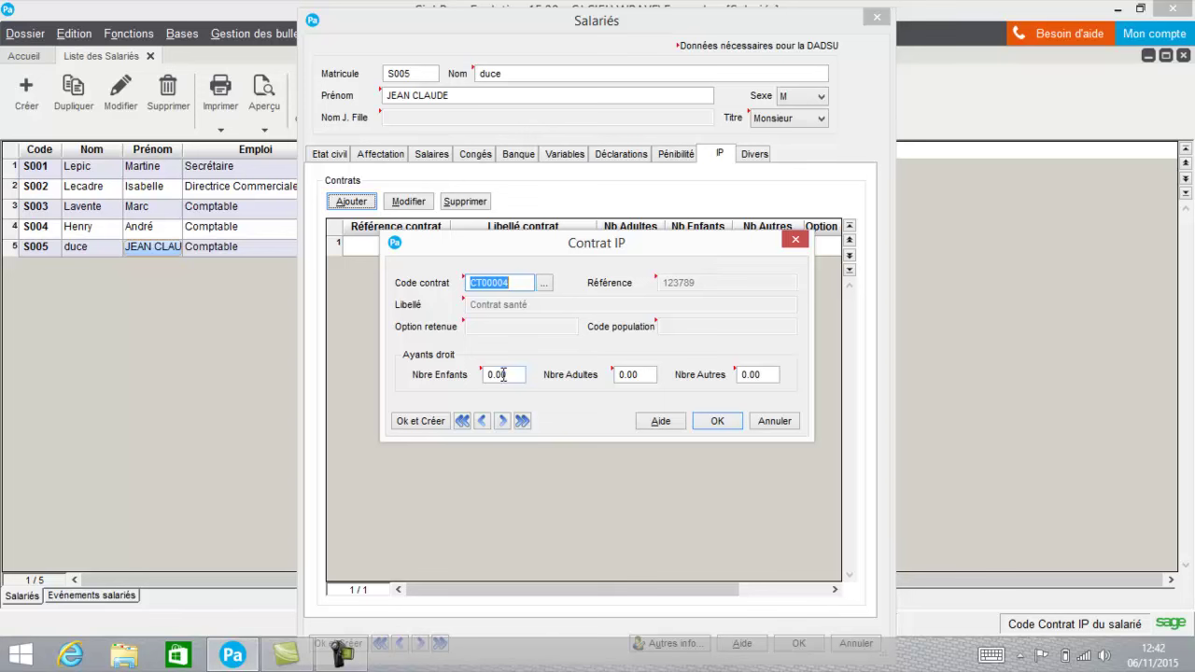
click(716, 420)
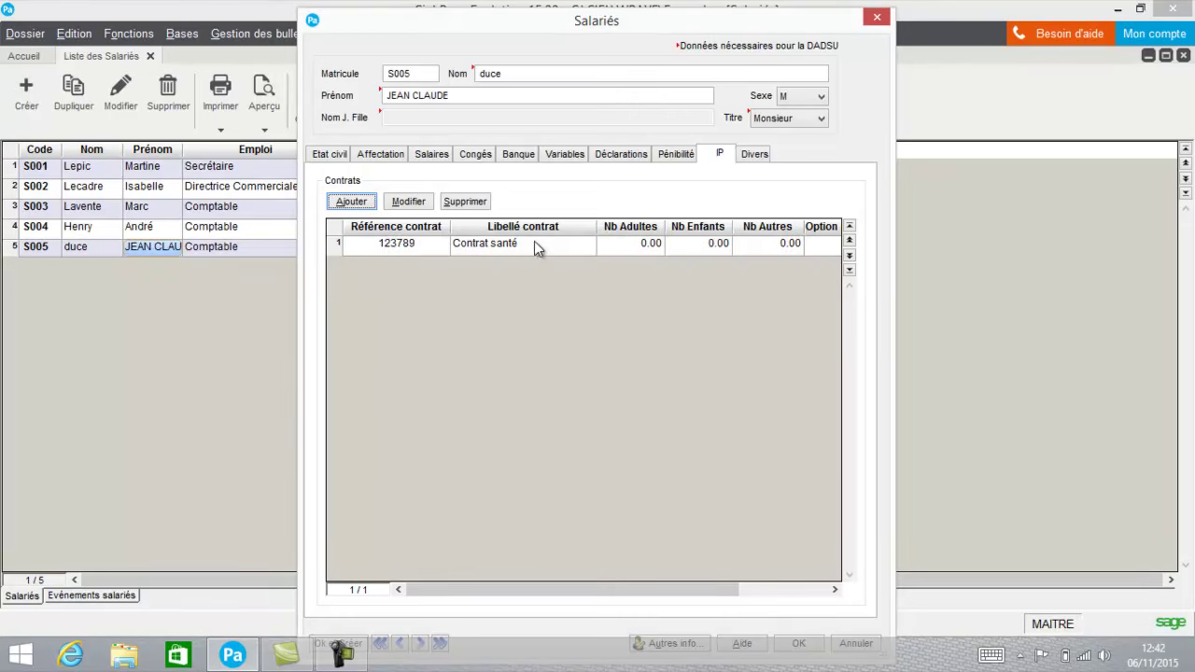
Open the Contrat santé contract, close it unchanged, and show the Divers tab (641000, 421000).
click(534, 243)
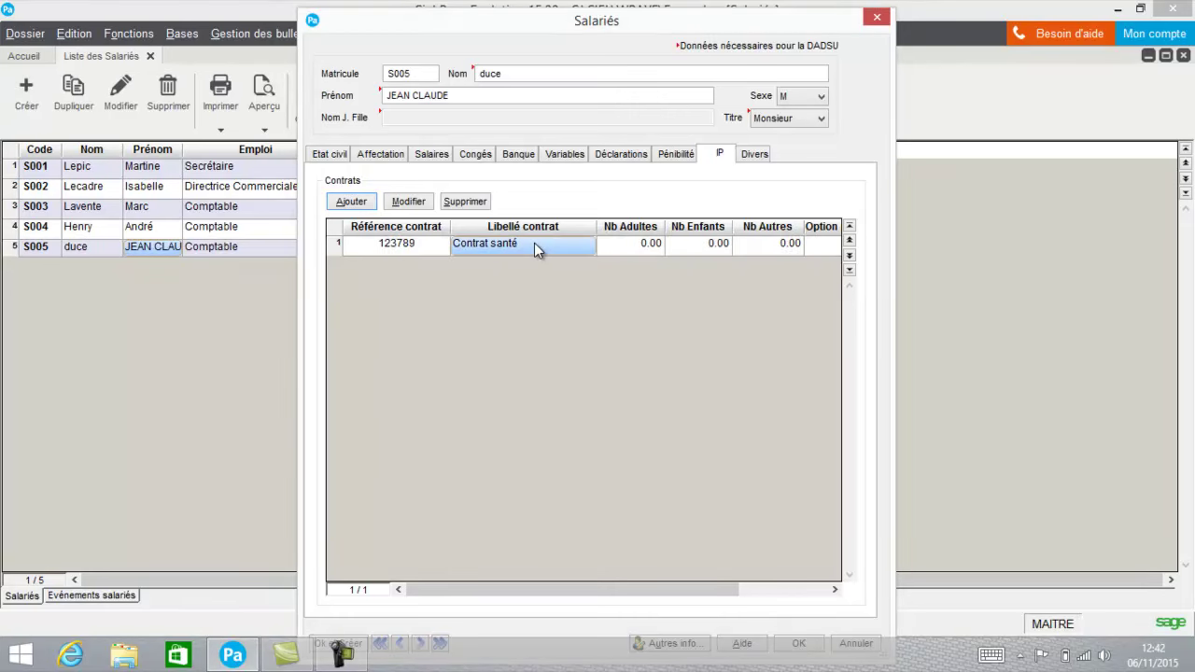
click(416, 204)
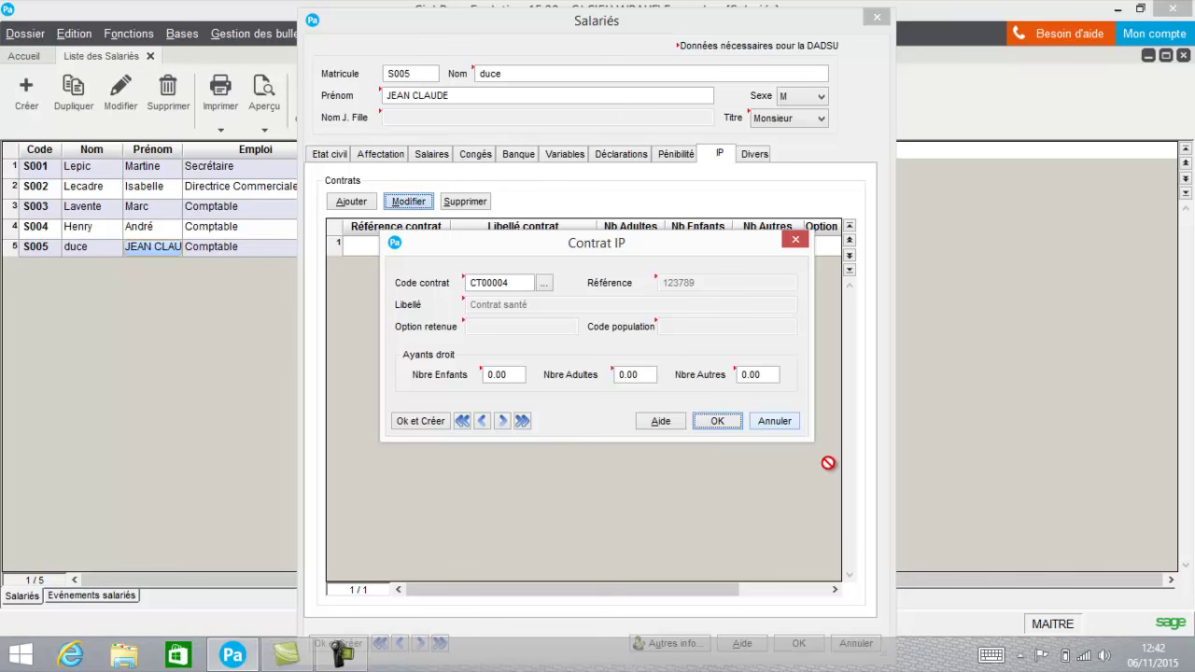
click(774, 420)
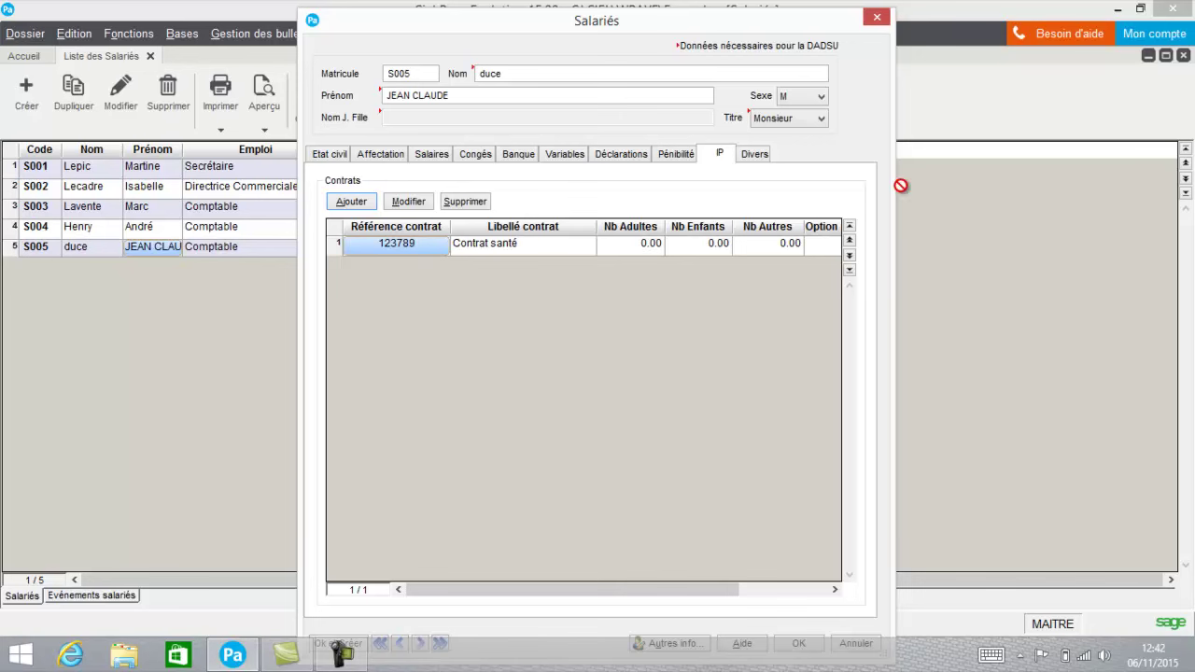
click(755, 157)
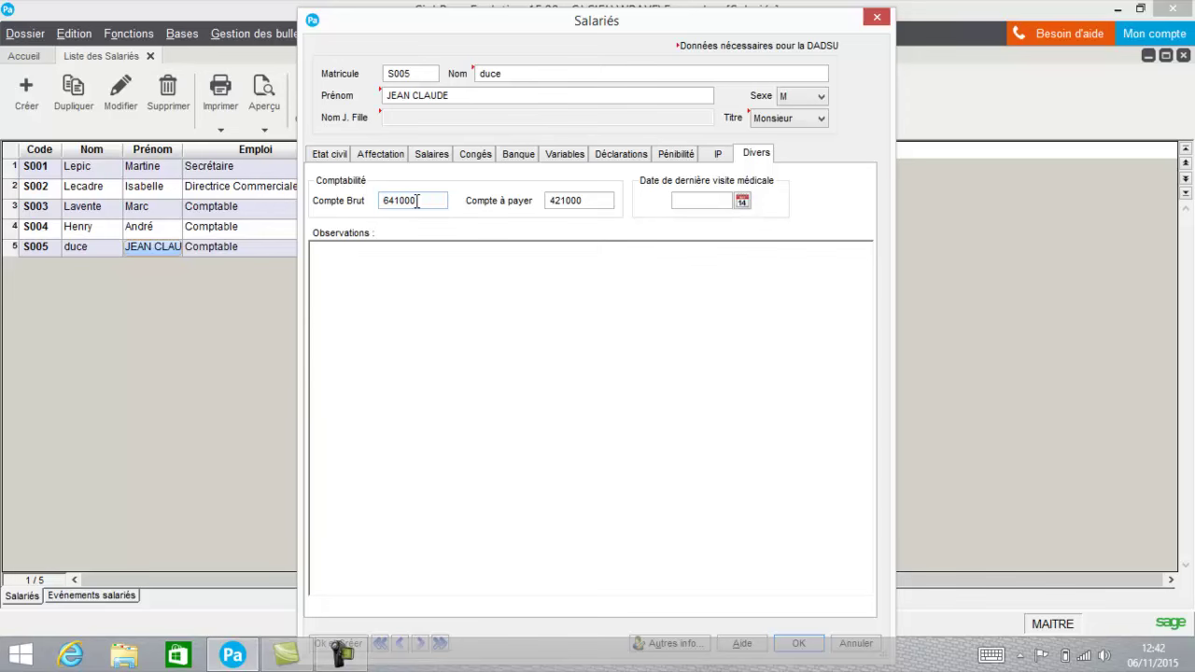
Leave S005's last medical visit date blank on the Divers tab, keeping accounts 641000 and 421000.
click(742, 201)
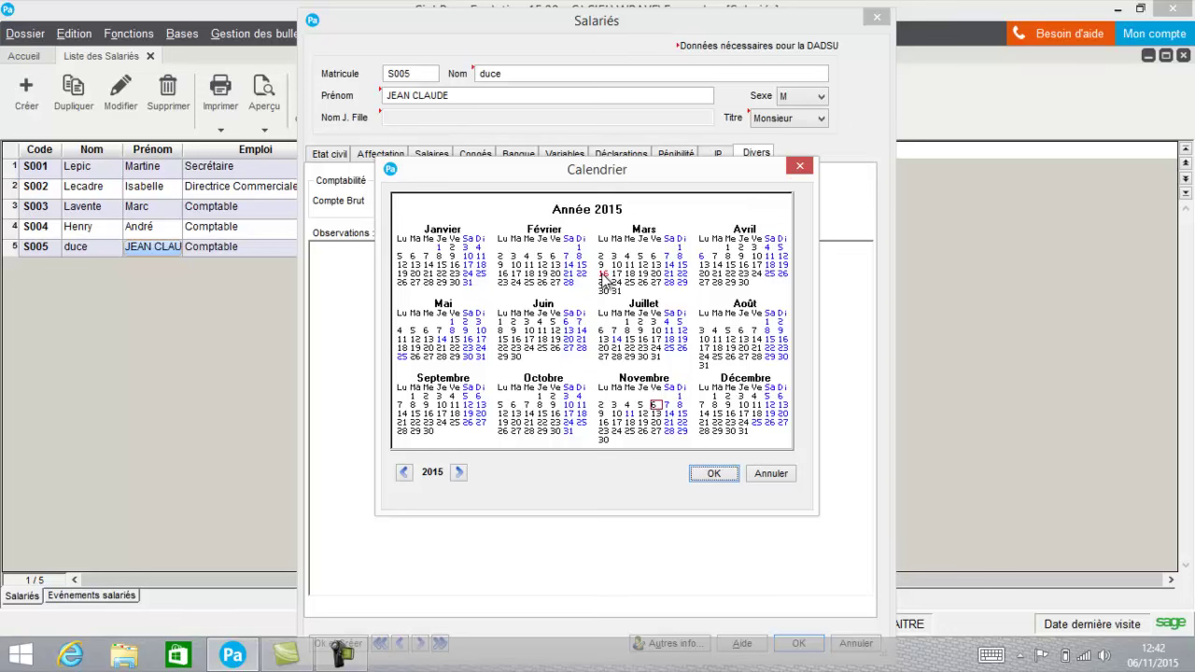
click(769, 476)
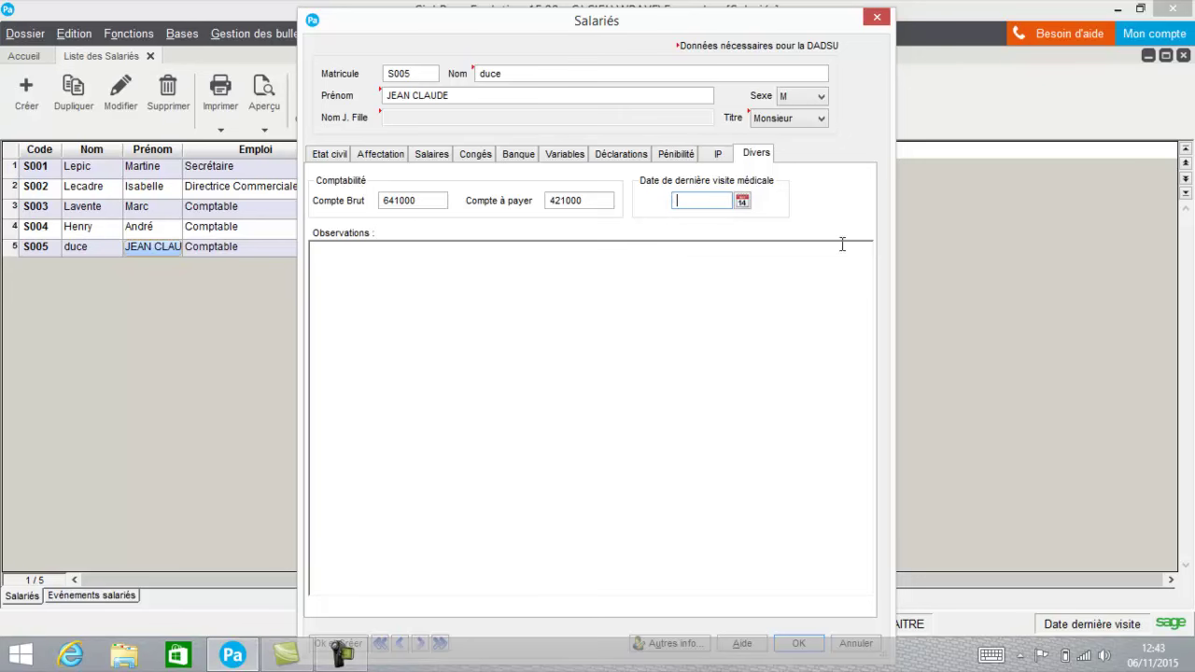
drag(694, 33, 684, 21)
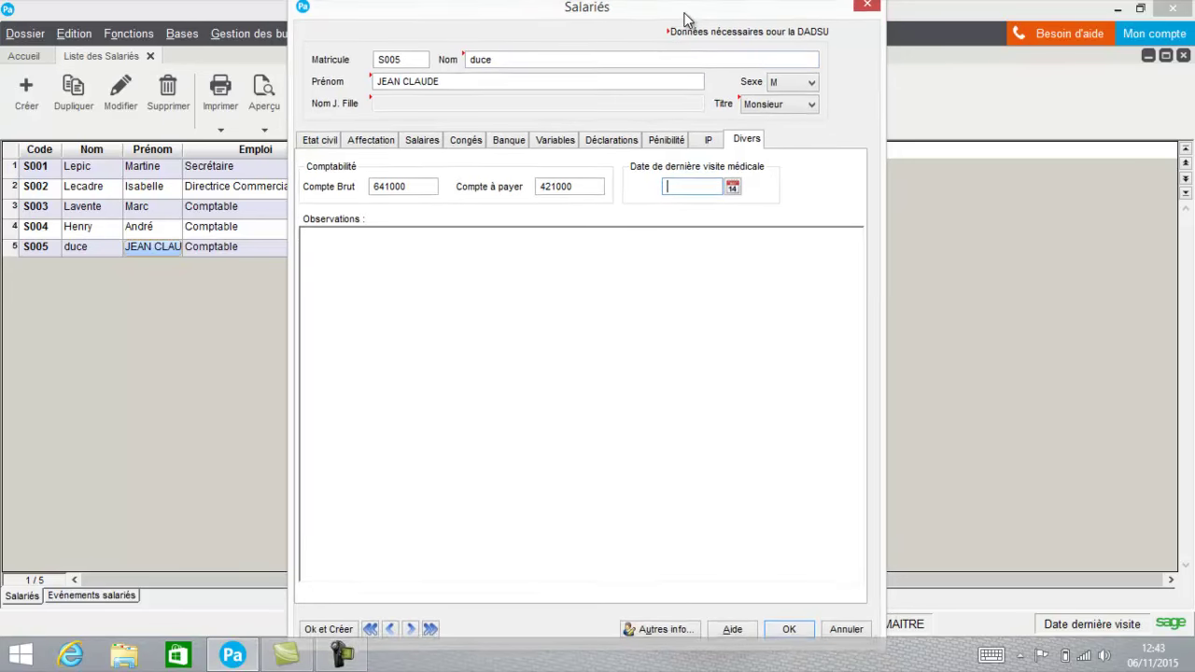
Save S005's record to the Liste des Salariés and bring up the Gestion des bulletins menu.
click(783, 633)
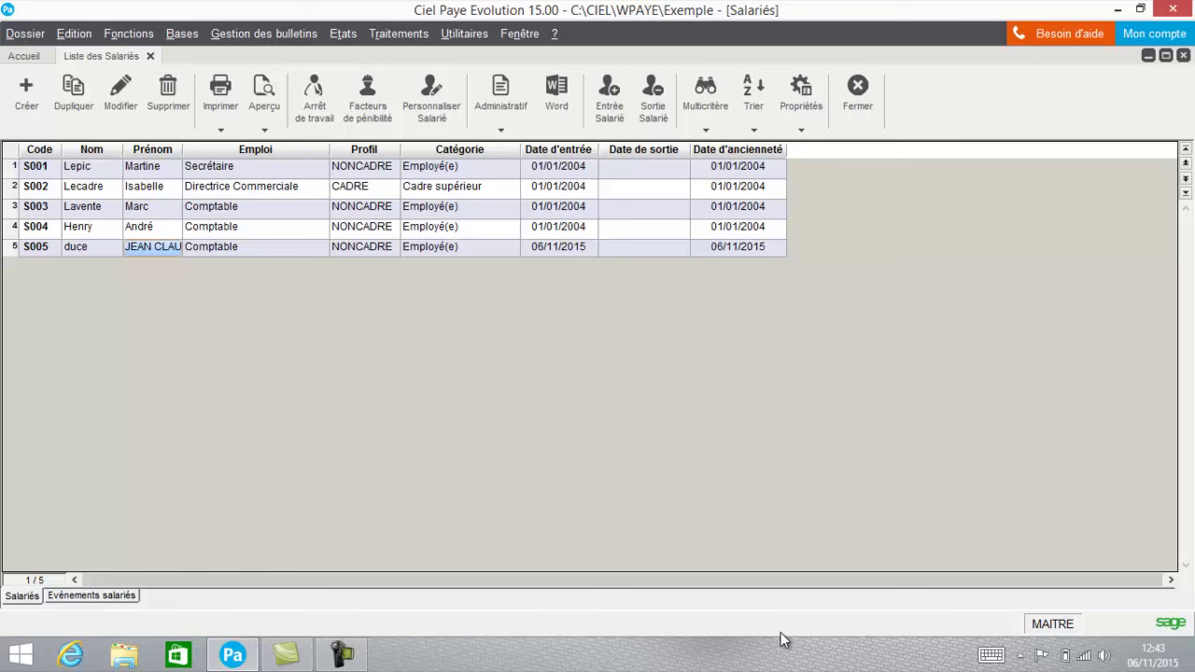
click(292, 37)
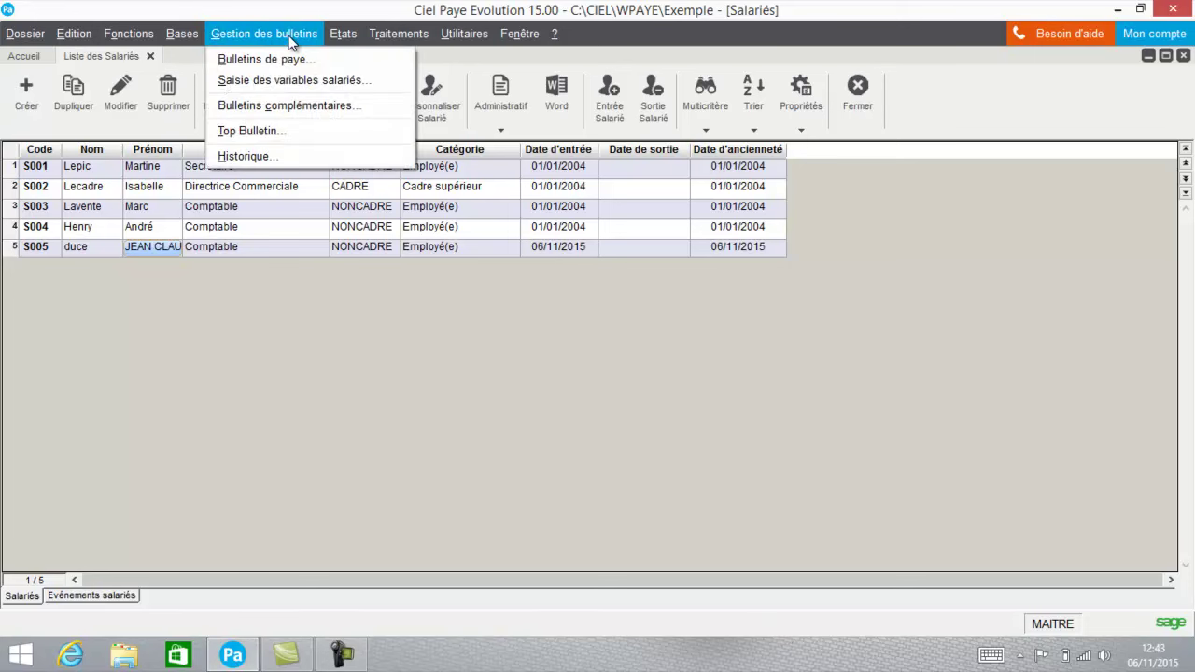